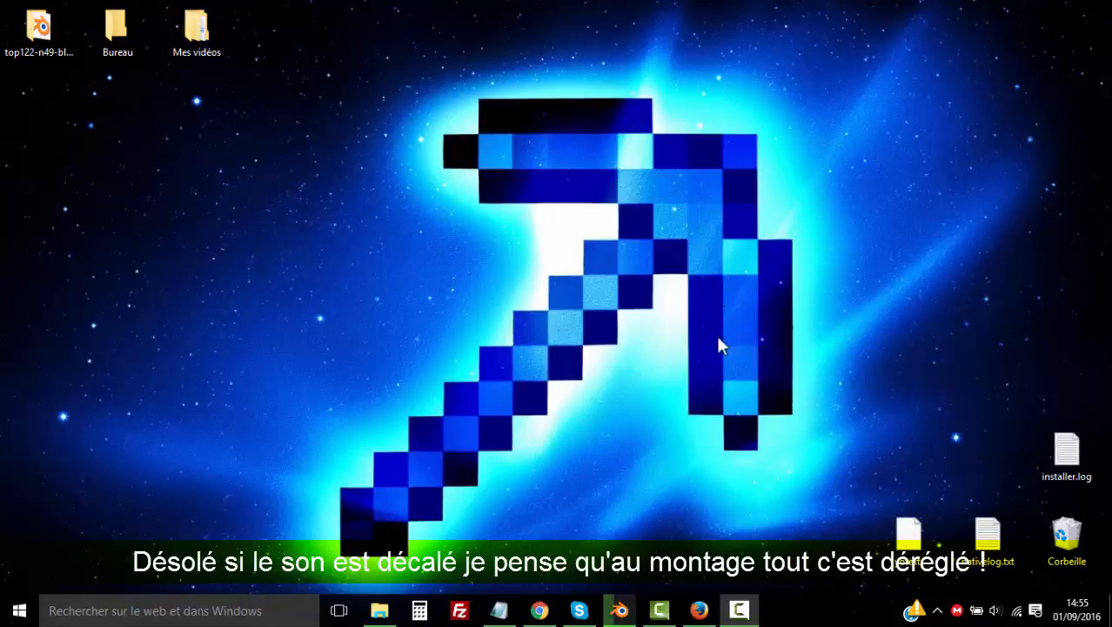
Switch to Firefox and search the web for "hamachi"
{"action": "left_click", "coordinate": [699, 610]}
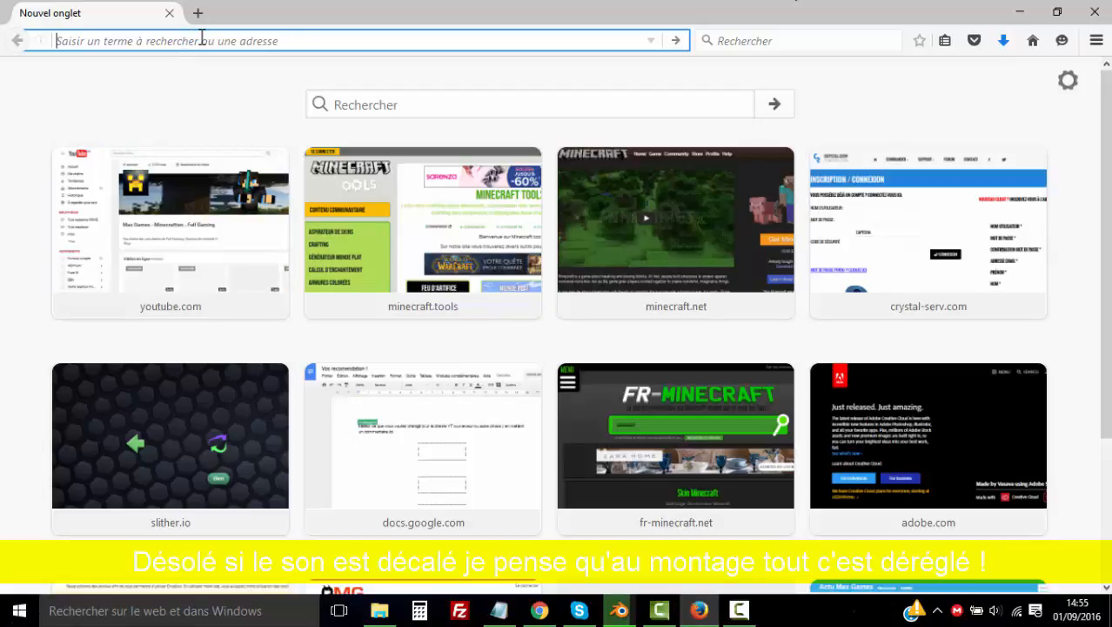
{"action": "type", "text": "hama"}
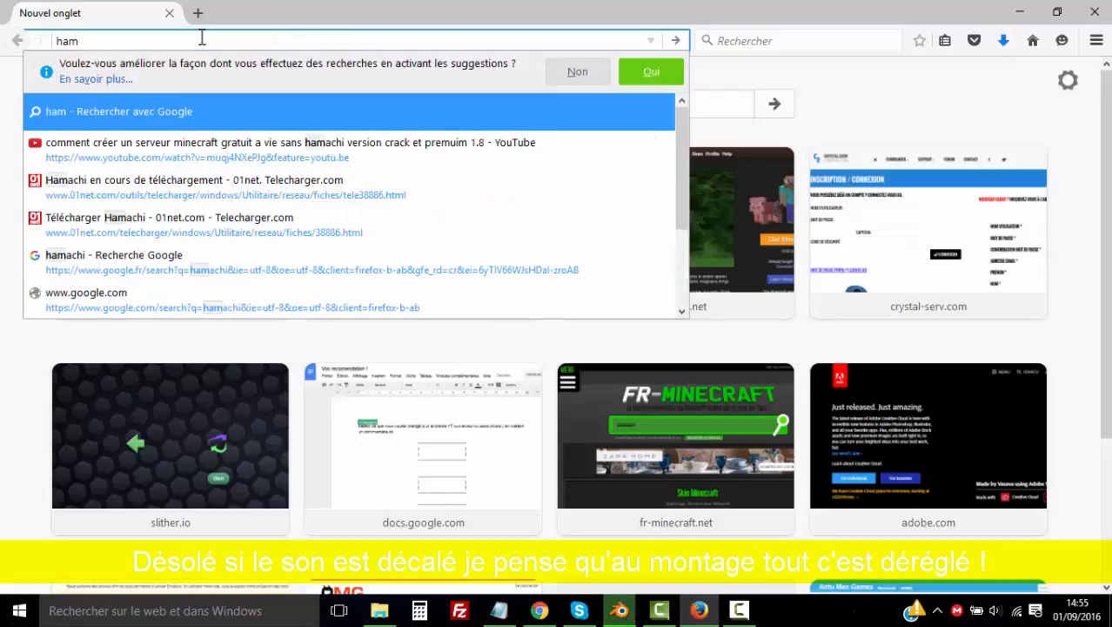
{"action": "type", "text": "chi"}
{"action": "key", "text": "Return"}
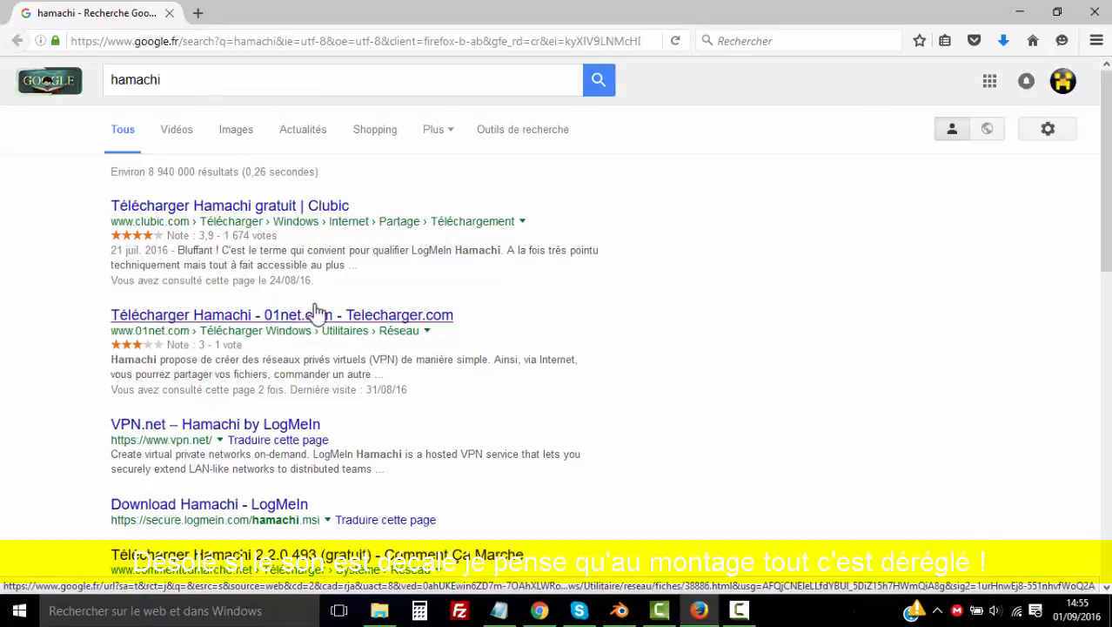
Open the 01net Telecharger.com result for Hamachi and bring its download section into view
{"action": "right_click", "coordinate": [283, 317]}
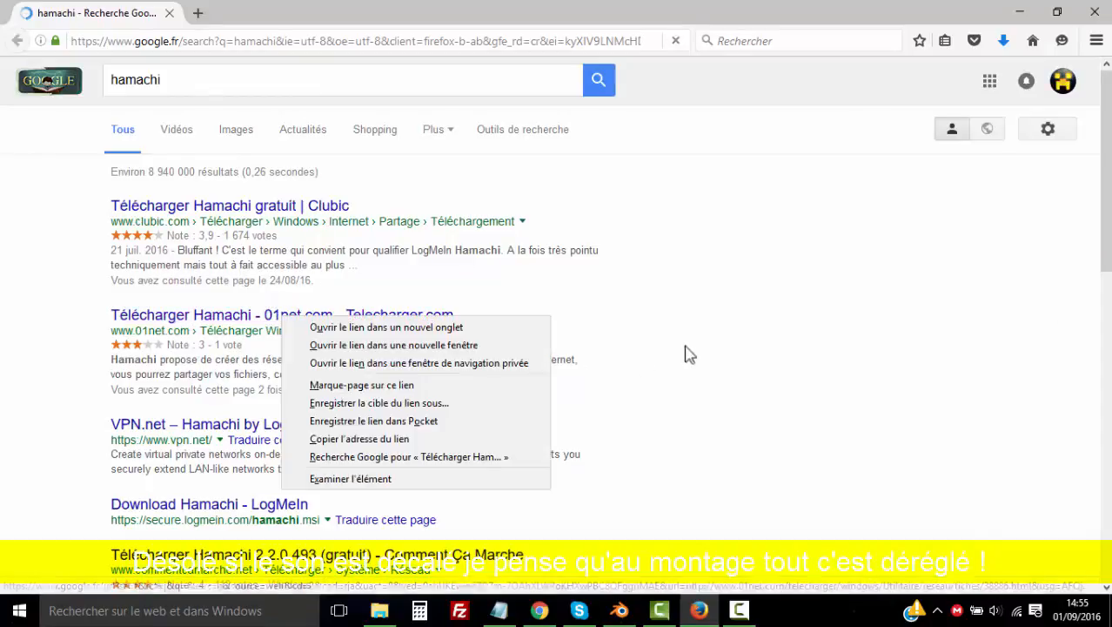
{"action": "left_click", "coordinate": [374, 440]}
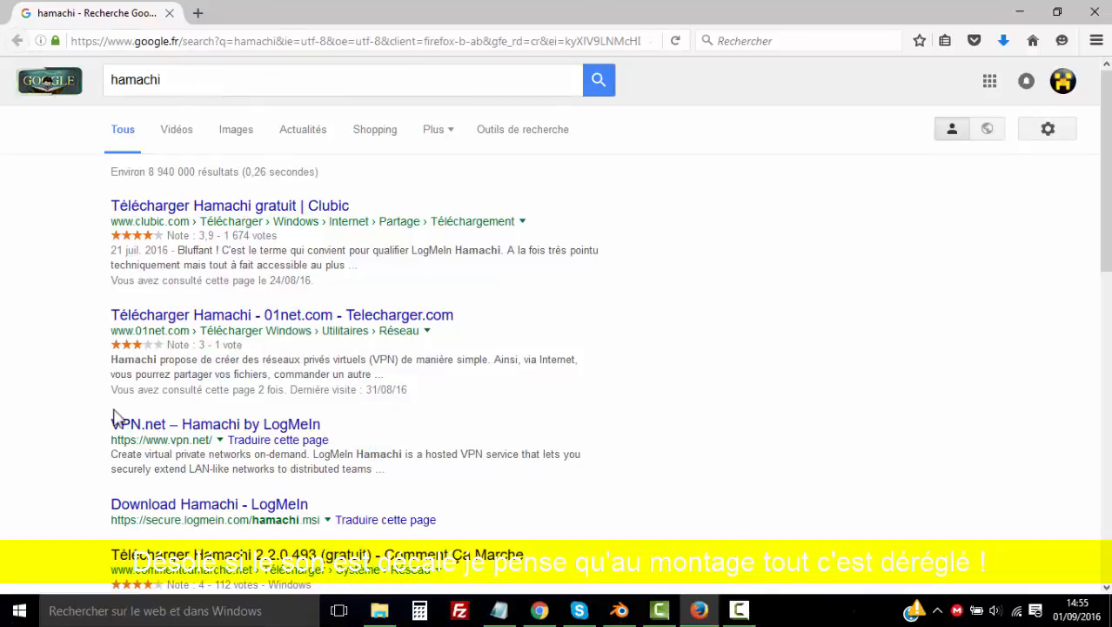
{"action": "left_click", "coordinate": [260, 317]}
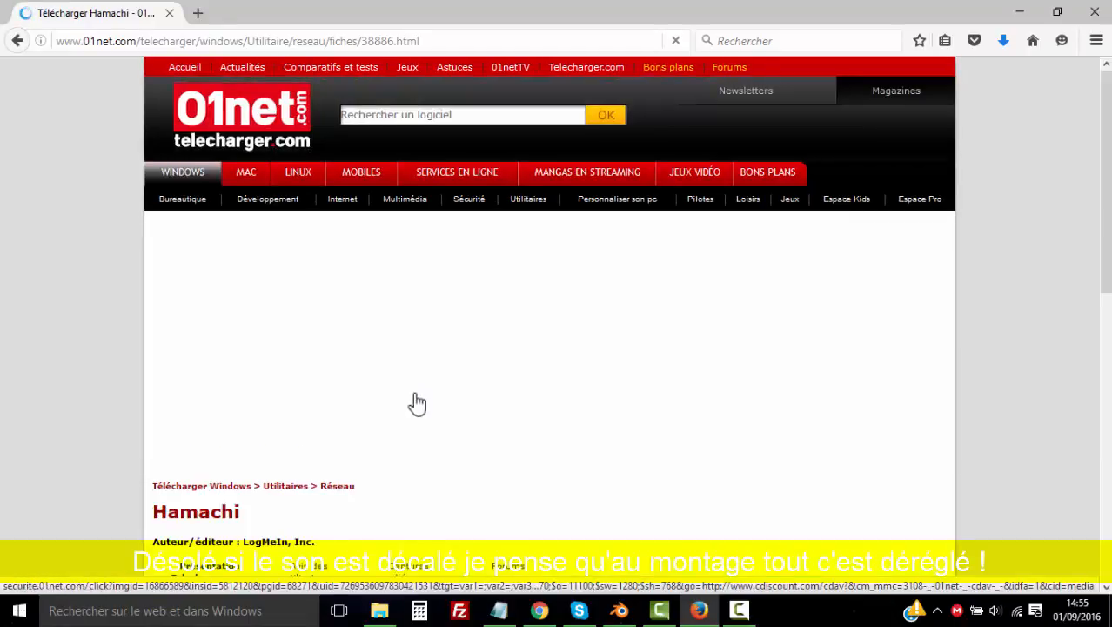
{"action": "scroll", "coordinate": [416, 402], "scroll_direction": "down", "scroll_amount": 2}
{"action": "scroll", "coordinate": [417, 402], "scroll_direction": "down", "scroll_amount": 6}
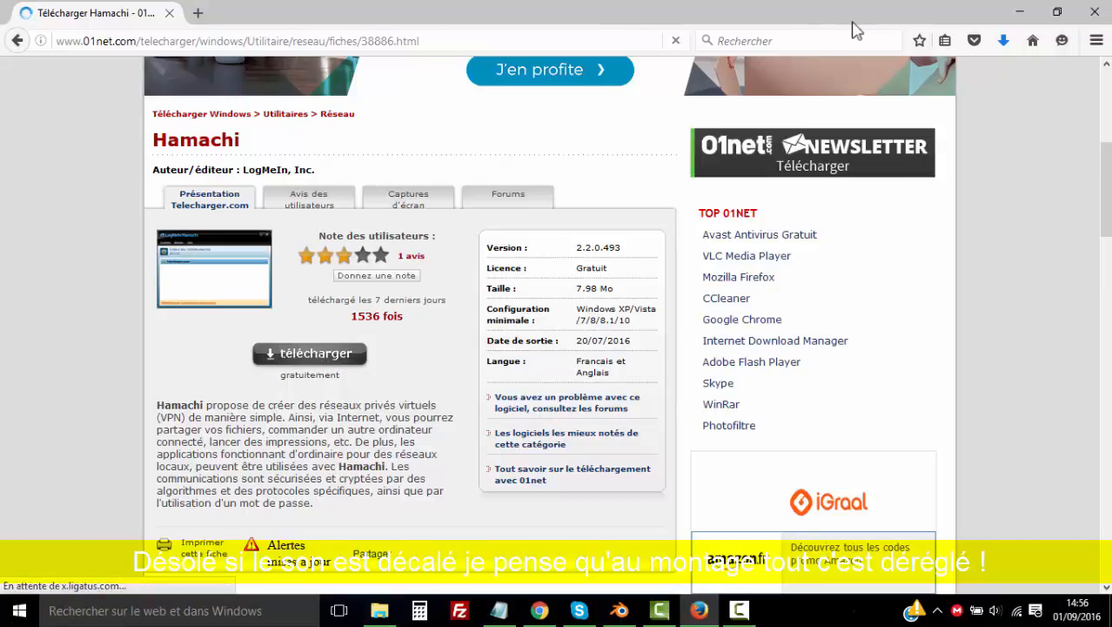
Check the recent browser downloads for the hamachi(1).msi installer and close the browser
{"action": "left_click", "coordinate": [1003, 41]}
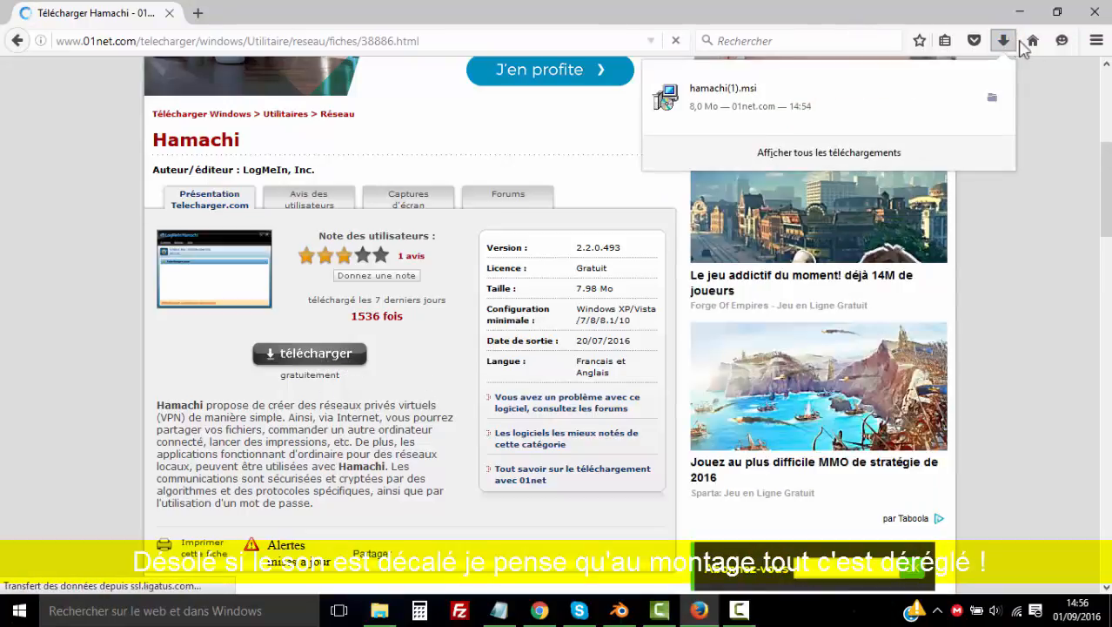
{"action": "left_click", "coordinate": [750, 90]}
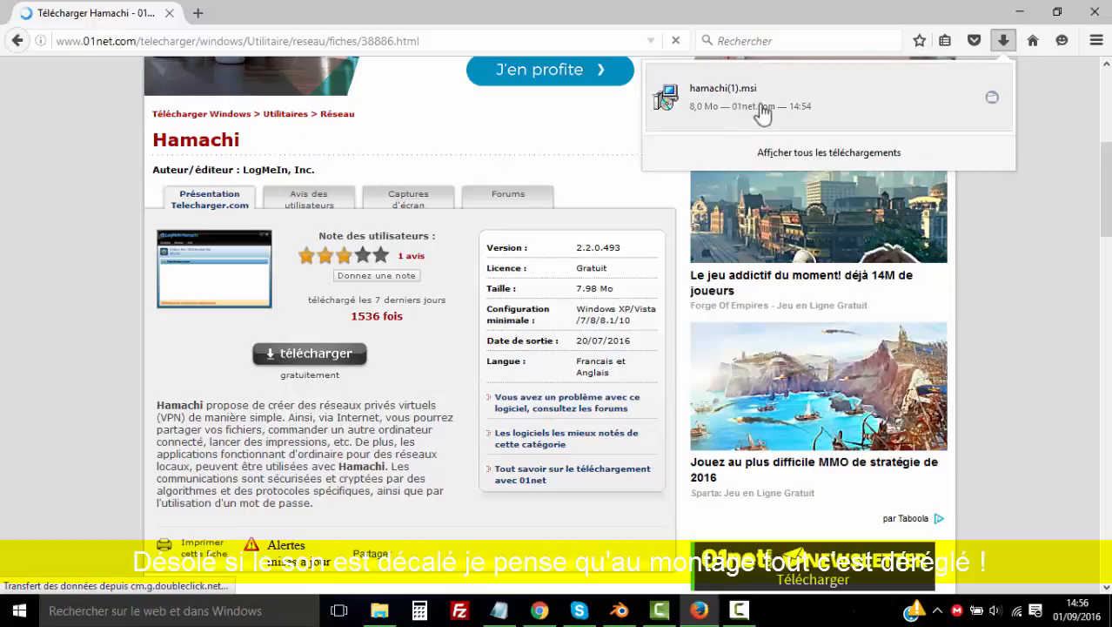
{"action": "left_click", "coordinate": [1095, 13]}
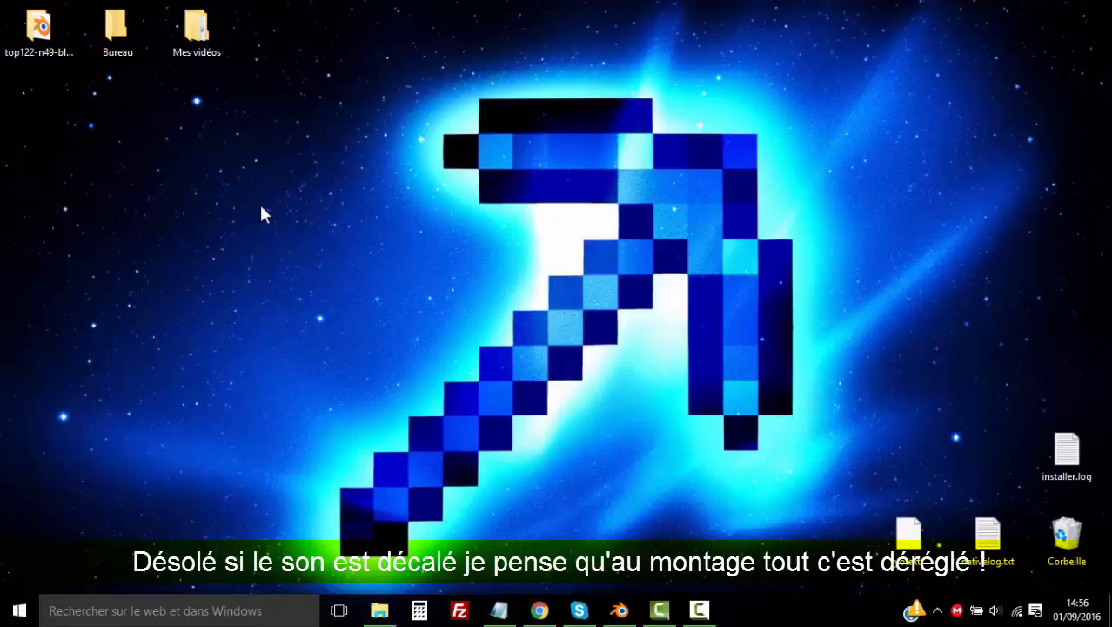
Find LogMeIn Hamachi through the Windows search and launch it
{"action": "left_click", "coordinate": [268, 610]}
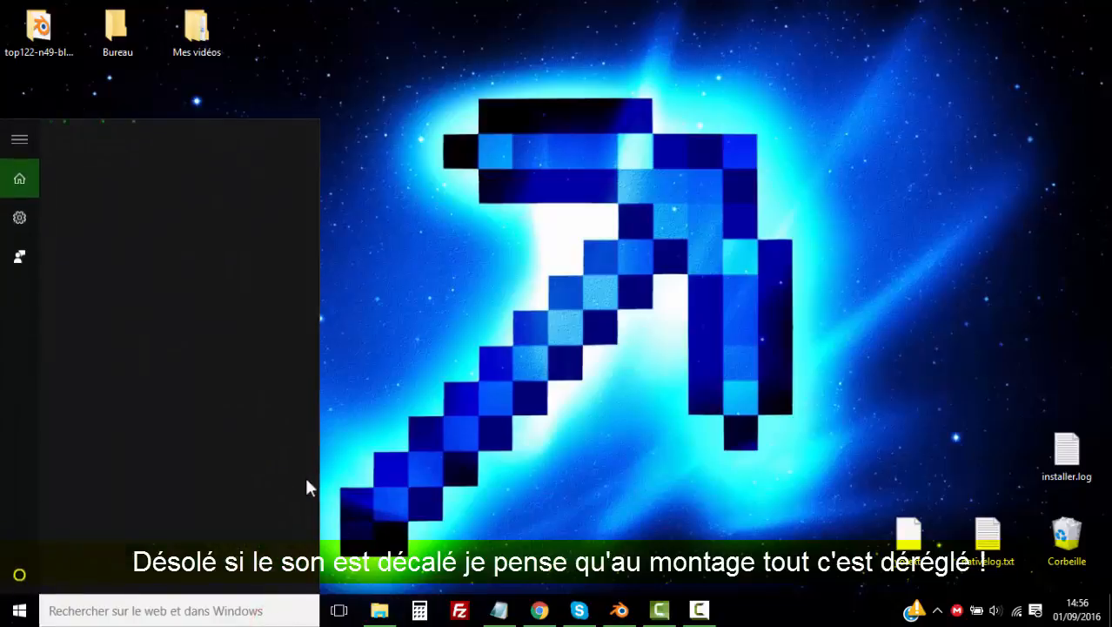
{"action": "type", "text": "ha"}
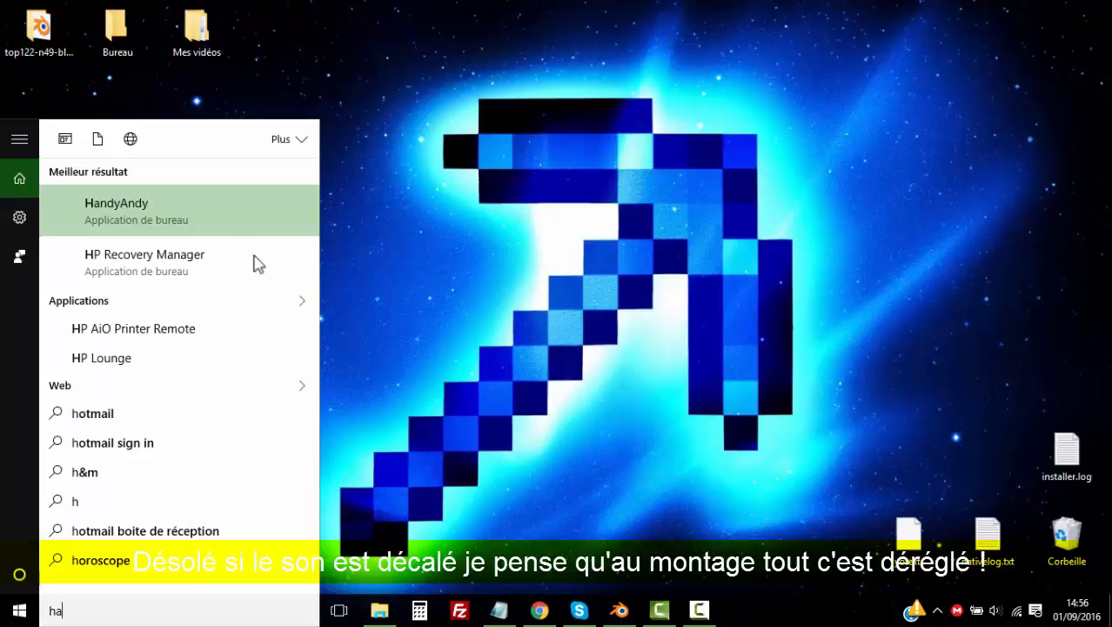
{"action": "type", "text": "machi"}
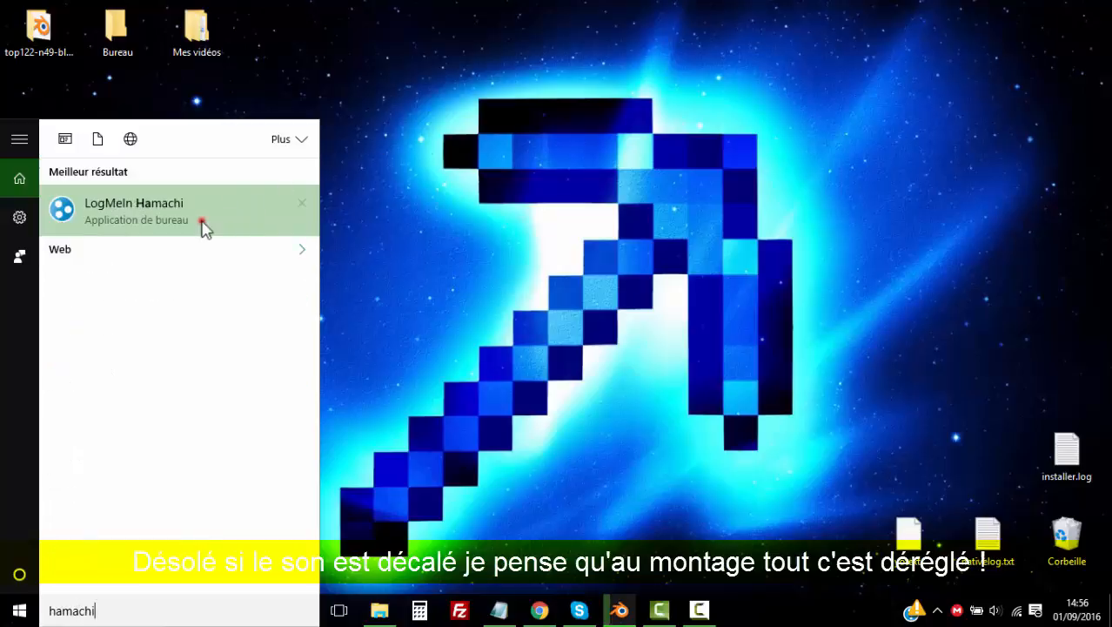
{"action": "left_click", "coordinate": [203, 228]}
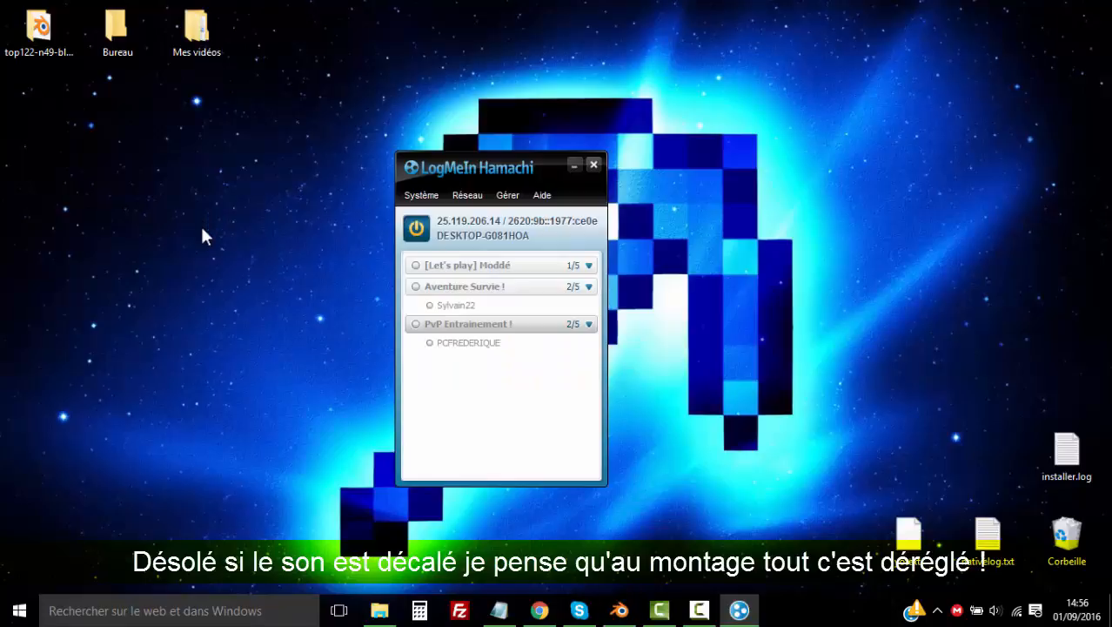
{"action": "left_click_drag", "start_coordinate": [483, 153], "coordinate": [448, 166]}
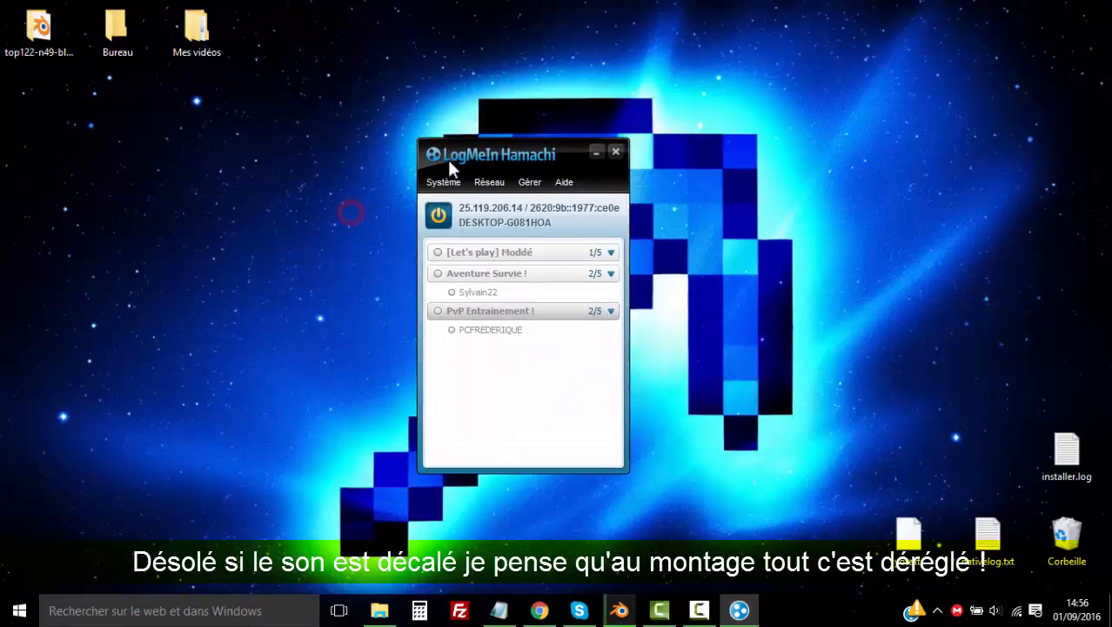
{"action": "left_click", "coordinate": [563, 182]}
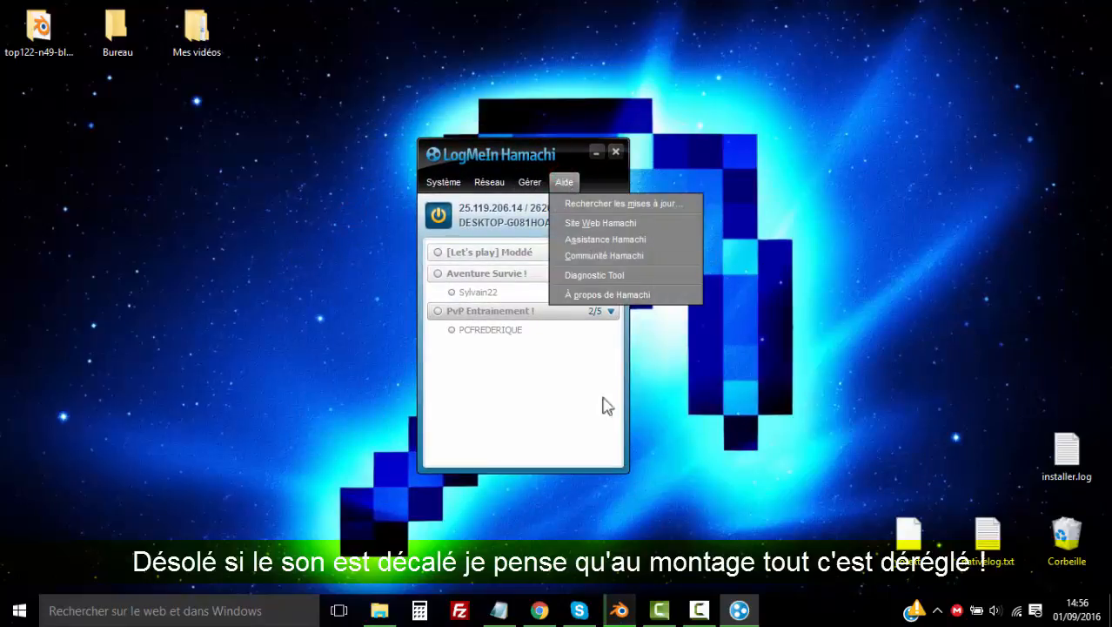
{"action": "left_click", "coordinate": [547, 395]}
{"action": "left_click_drag", "start_coordinate": [713, 179], "coordinate": [906, 169]}
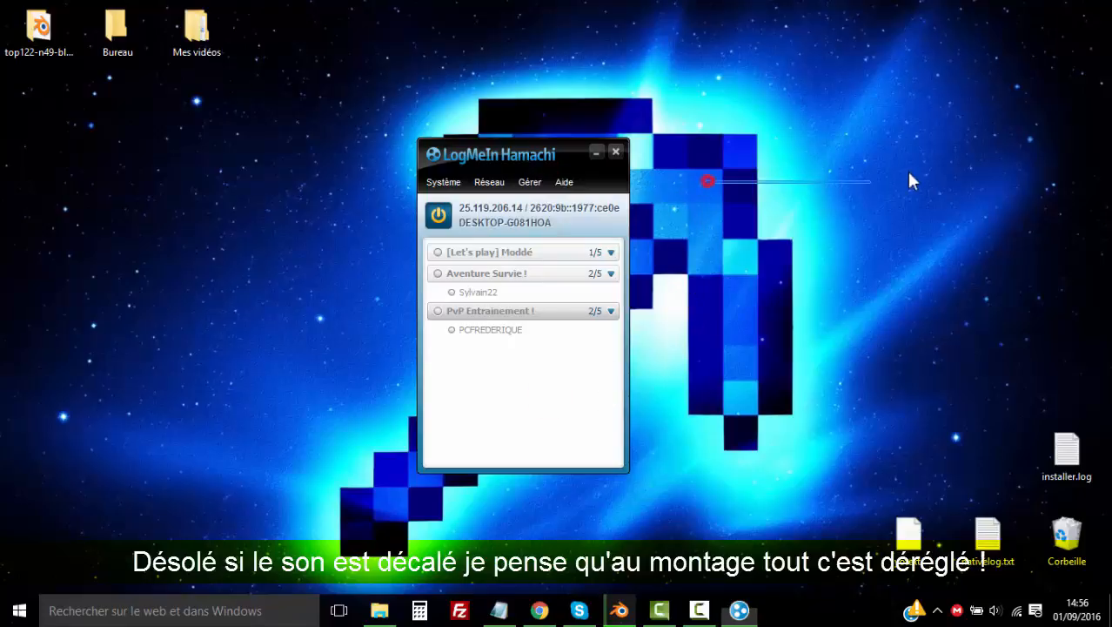
{"action": "left_click_drag", "start_coordinate": [726, 346], "coordinate": [932, 342]}
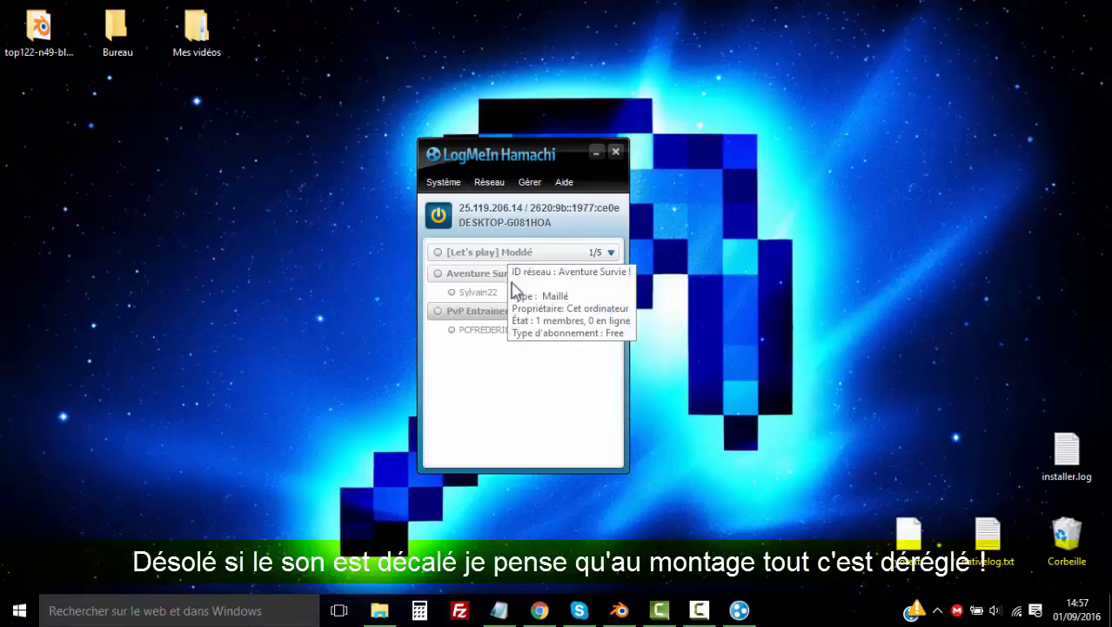
Turn the Hamachi connection off and back on
{"action": "left_click", "coordinate": [439, 216]}
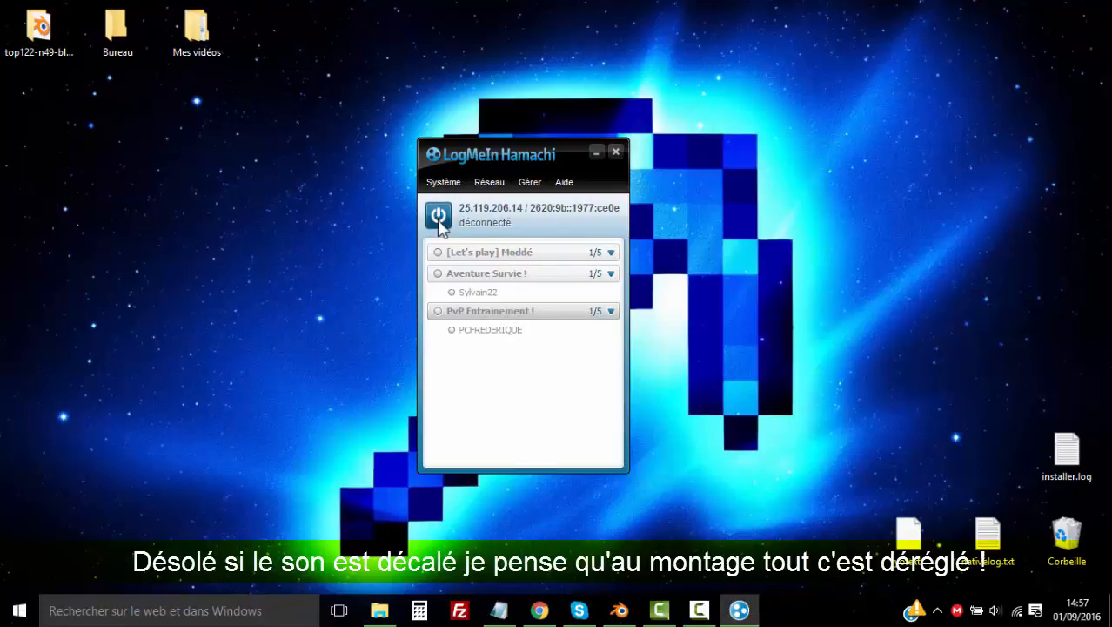
{"action": "left_click", "coordinate": [440, 218]}
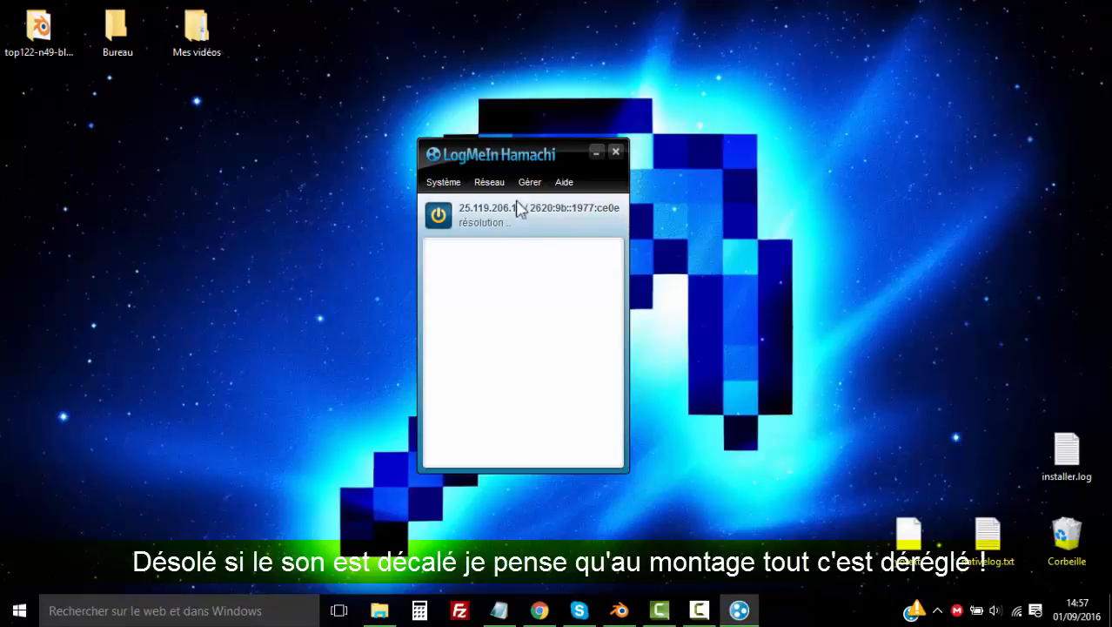
{"action": "left_click", "coordinate": [491, 185]}
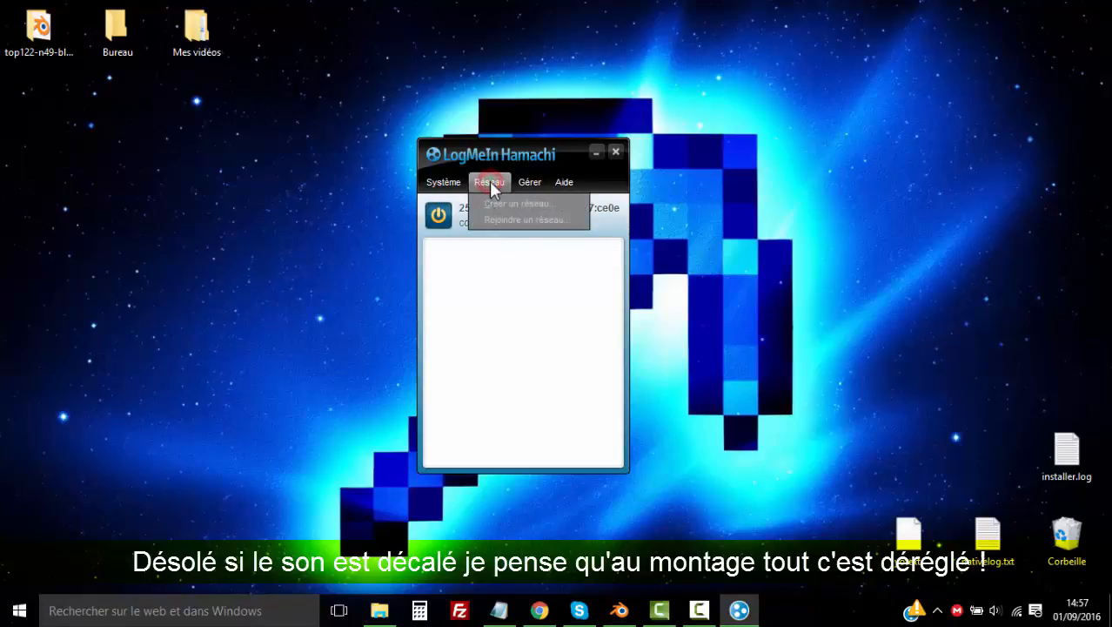
{"action": "left_click", "coordinate": [550, 327]}
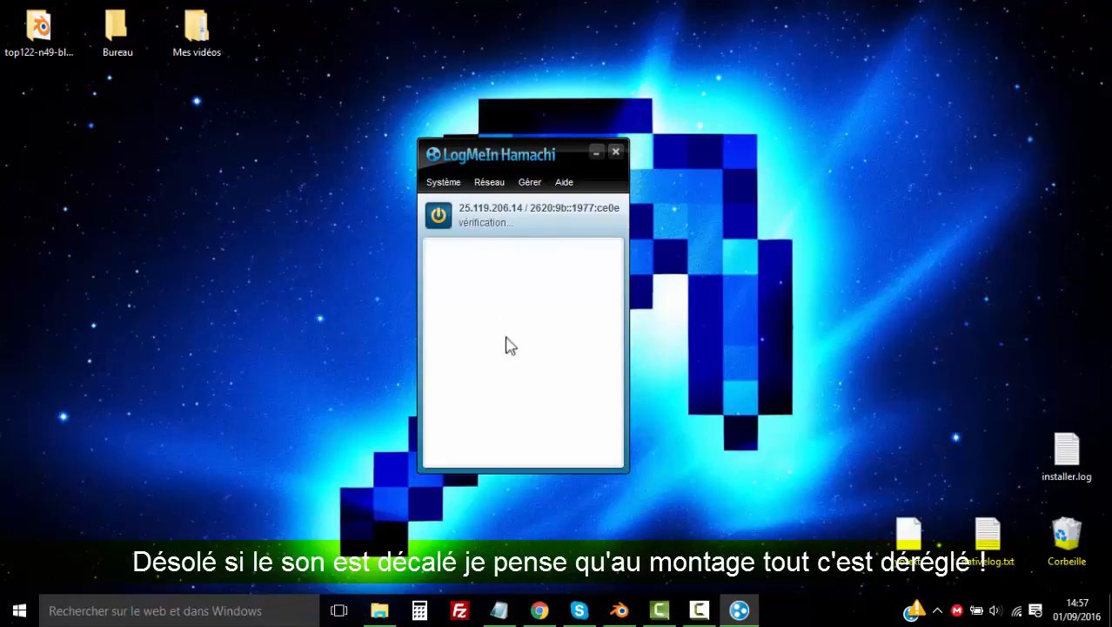
{"action": "left_click", "coordinate": [481, 180]}
{"action": "left_click", "coordinate": [480, 180]}
{"action": "left_click_drag", "start_coordinate": [524, 164], "coordinate": [512, 124]}
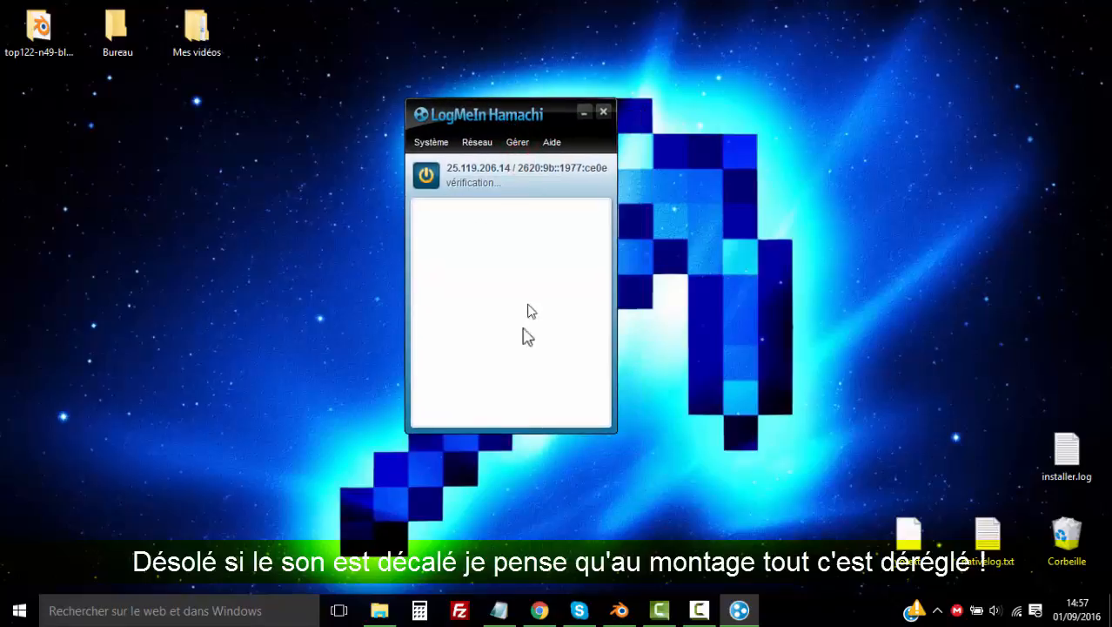
Create a new Hamachi network with the ID "Tuto YT", entering and confirming the network password
{"action": "left_click", "coordinate": [476, 147]}
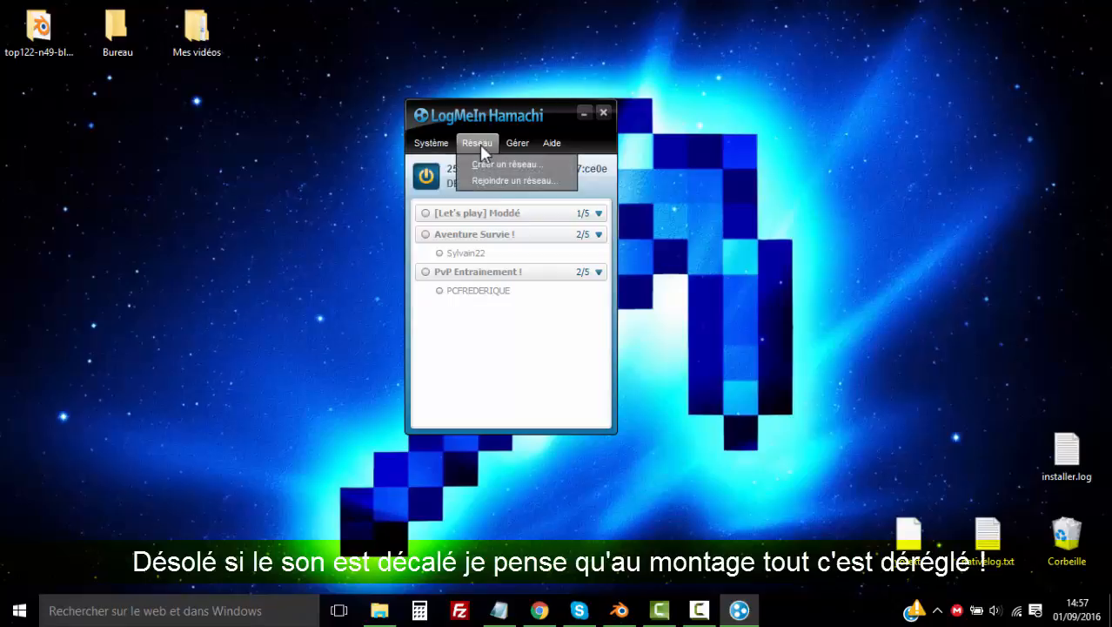
{"action": "left_click", "coordinate": [492, 163]}
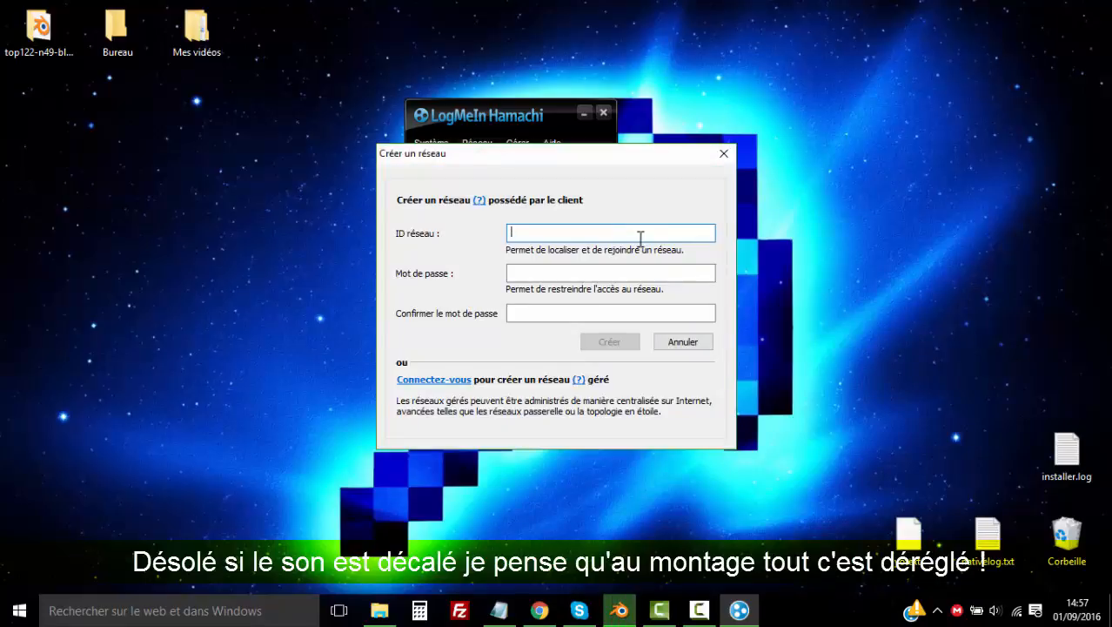
{"action": "type", "text": "Tuto YT"}
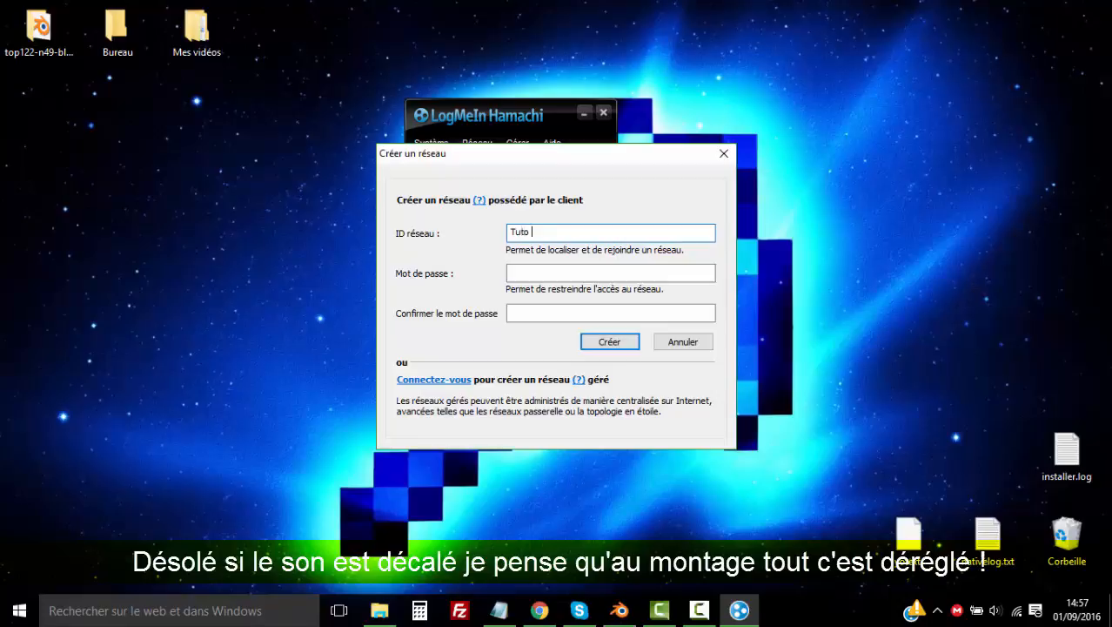
{"action": "left_click", "coordinate": [520, 272]}
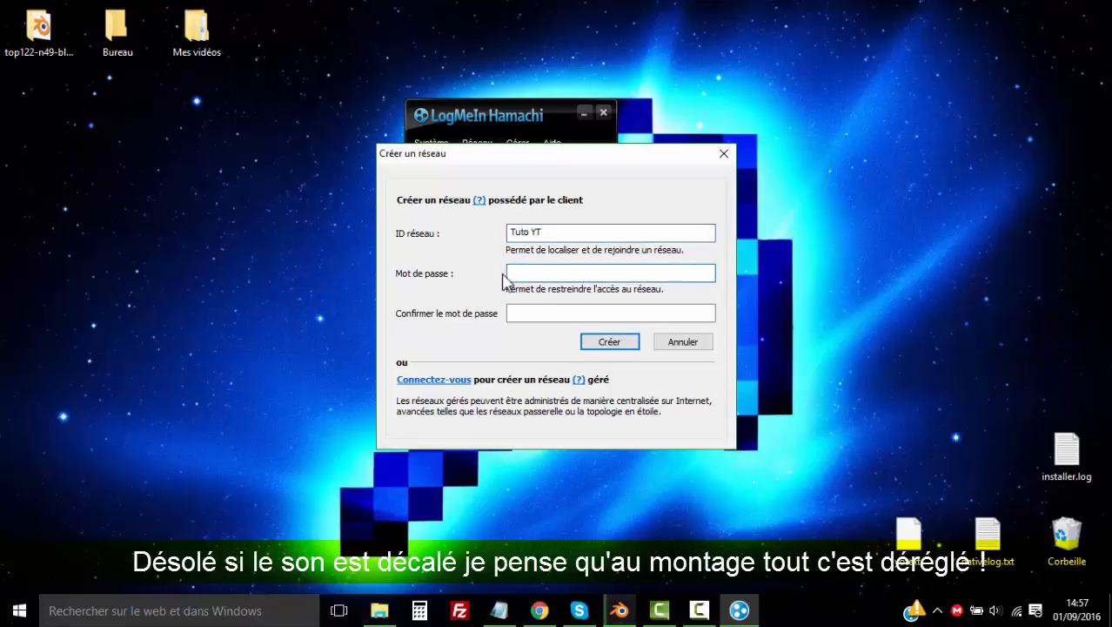
{"action": "type", "text": "•••"}
{"action": "left_click", "coordinate": [543, 312]}
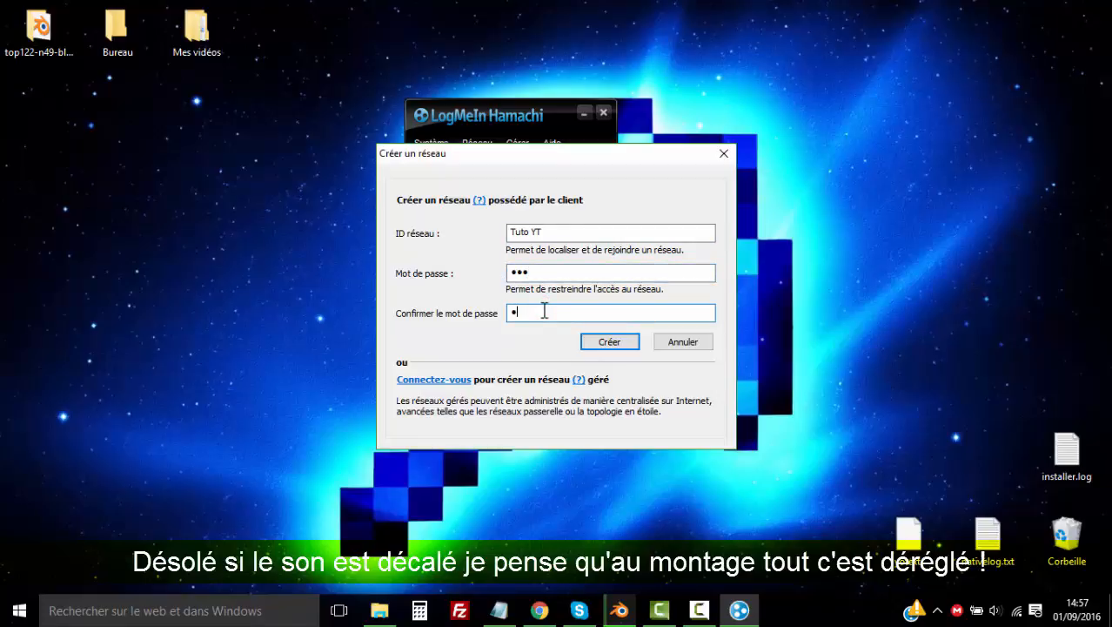
{"action": "left_click", "coordinate": [595, 343]}
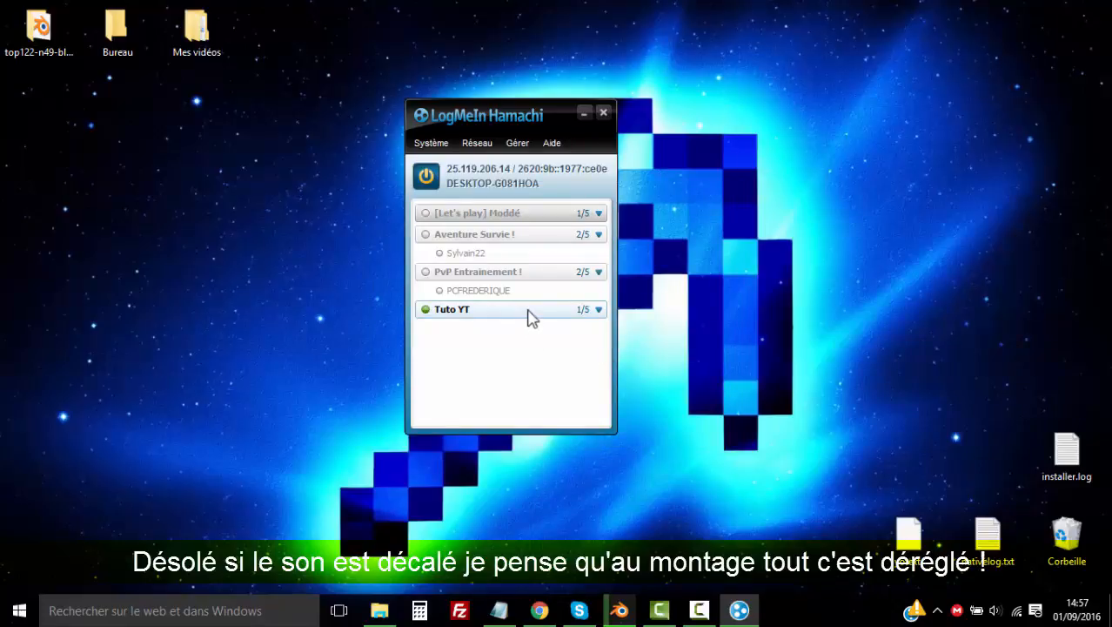
Examine the management options available for the Tuto YT network, such as disconnecting, chat, access and deletion
{"action": "right_click", "coordinate": [513, 312]}
{"action": "left_click", "coordinate": [479, 361]}
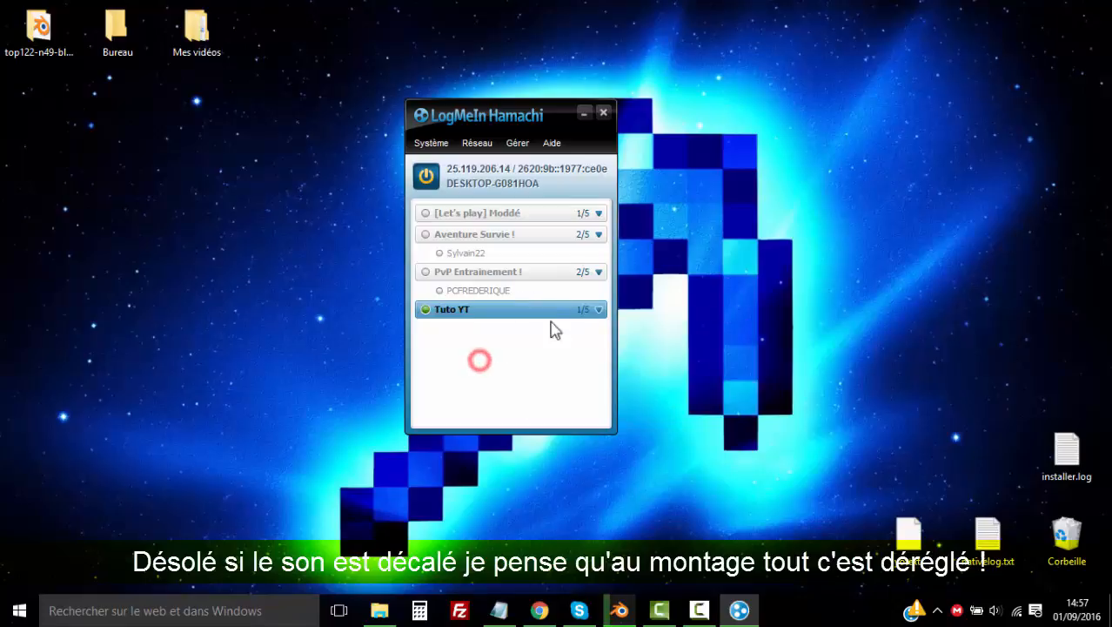
{"action": "right_click", "coordinate": [504, 308]}
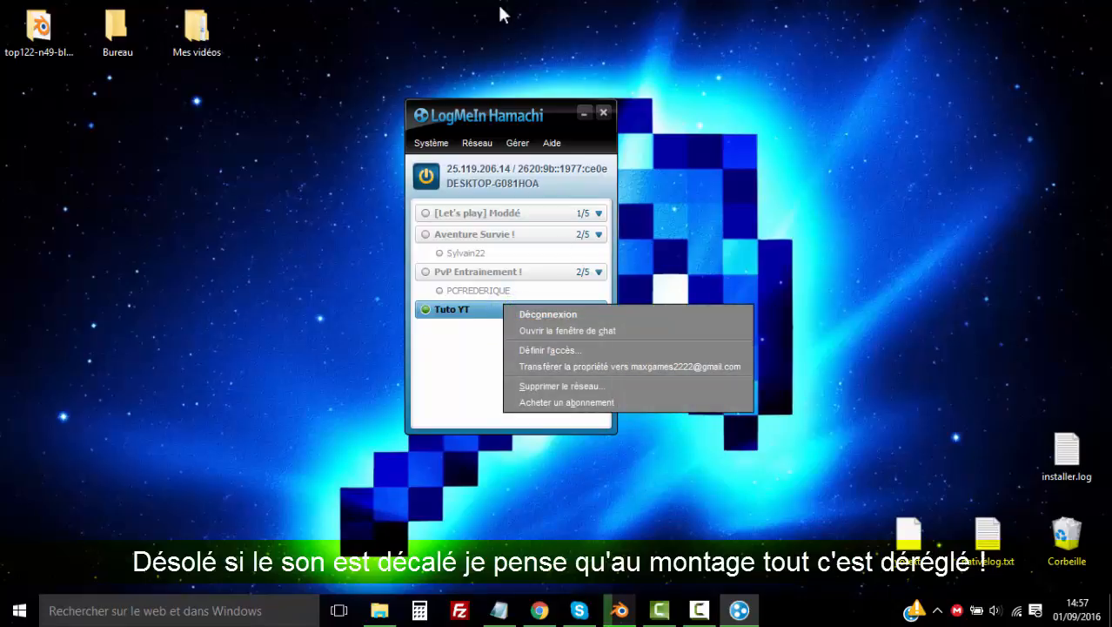
{"action": "left_click", "coordinate": [513, 45]}
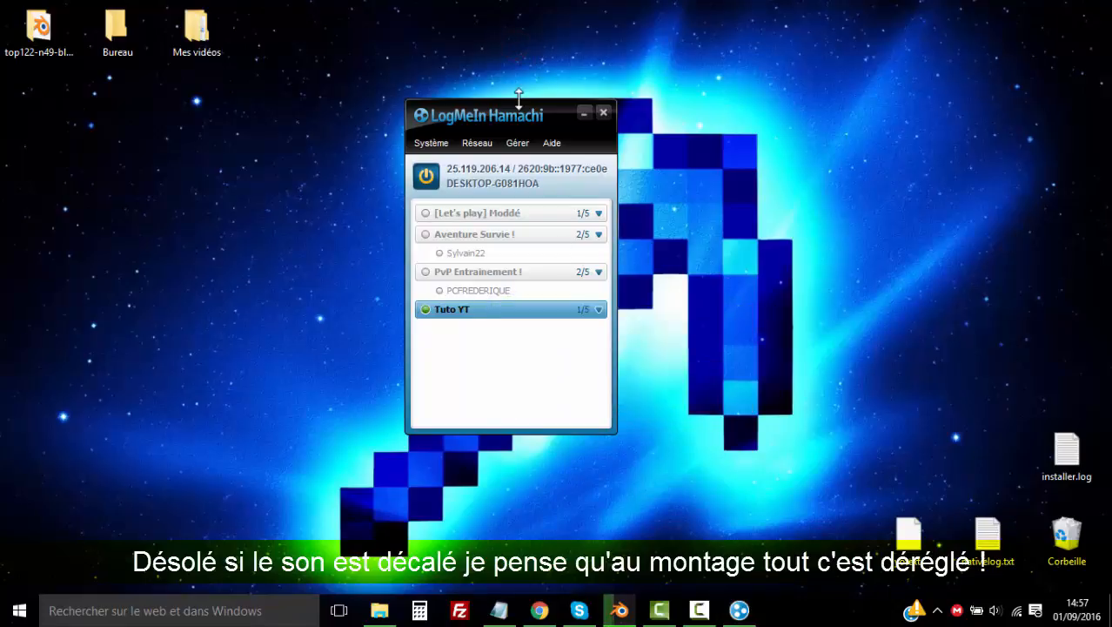
{"action": "right_click", "coordinate": [520, 311]}
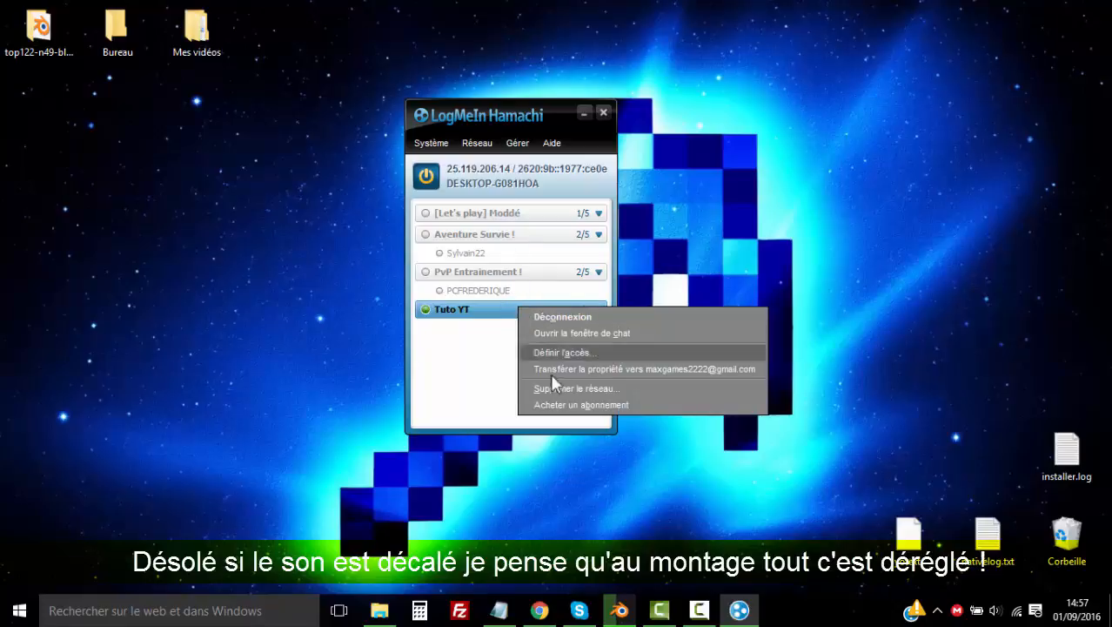
{"action": "left_click", "coordinate": [470, 337]}
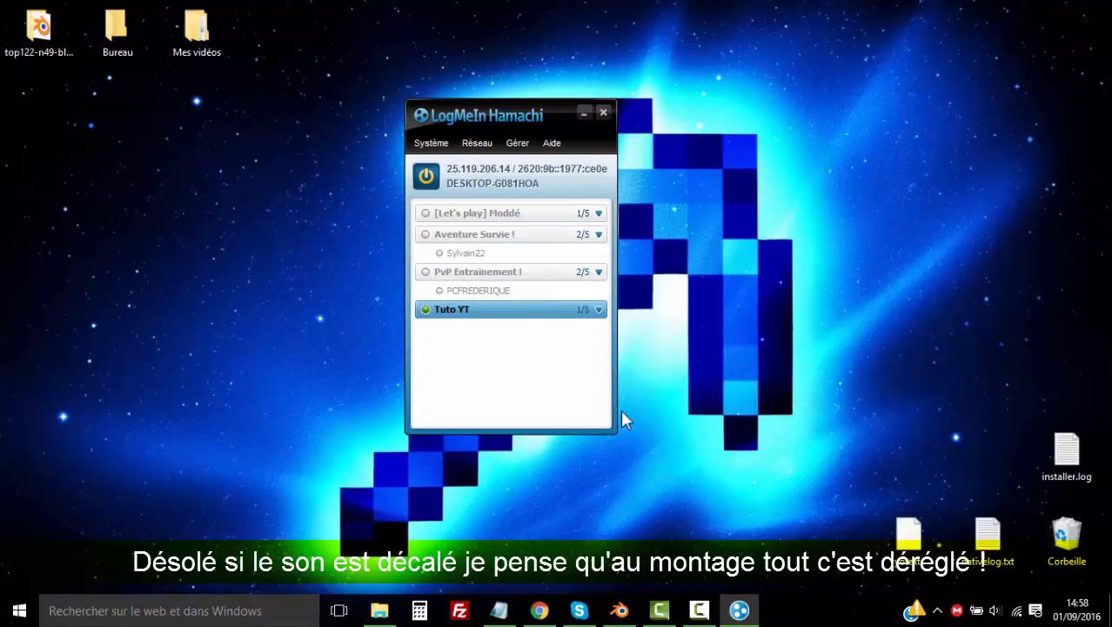
{"action": "right_click", "coordinate": [580, 311]}
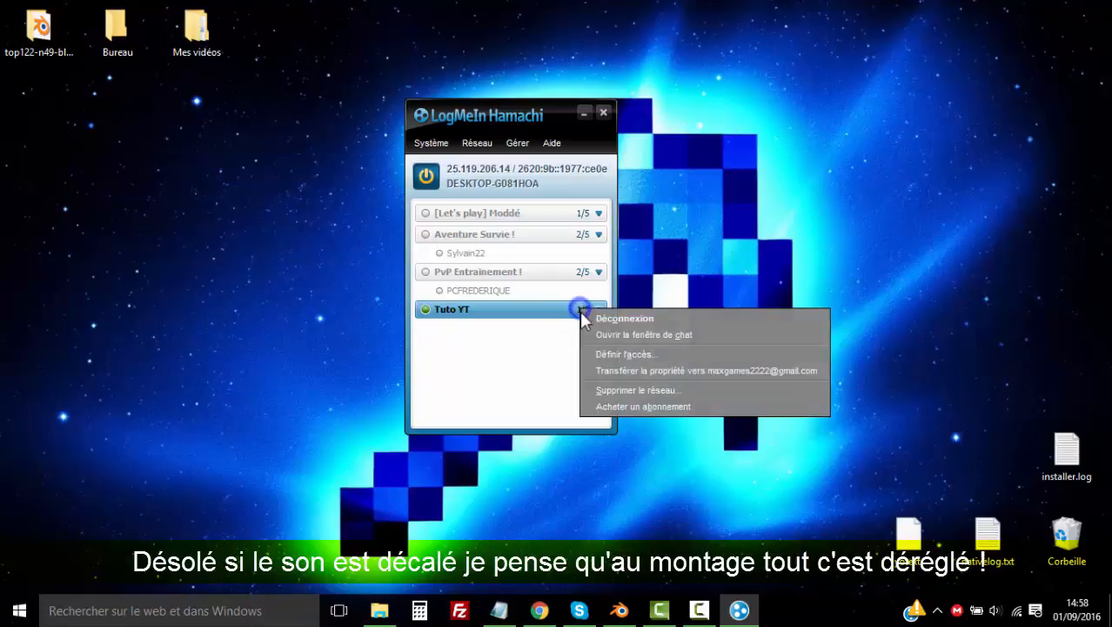
Require manual approval of all new members in the Tuto YT network's access settings and apply the change
{"action": "left_click", "coordinate": [633, 355]}
{"action": "left_click", "coordinate": [404, 365]}
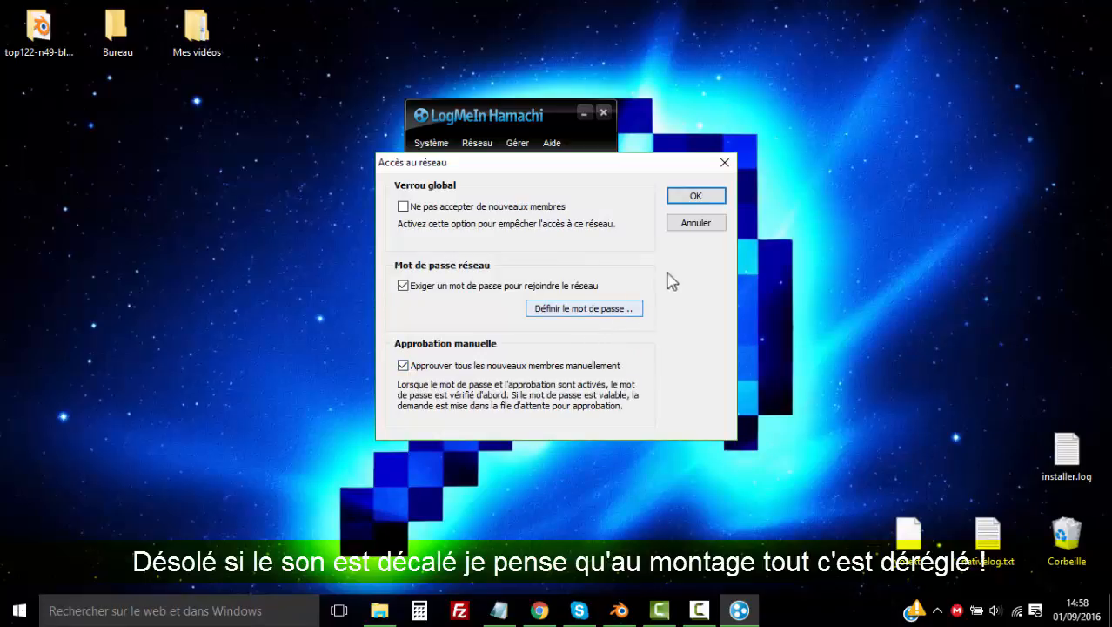
{"action": "left_click", "coordinate": [699, 193]}
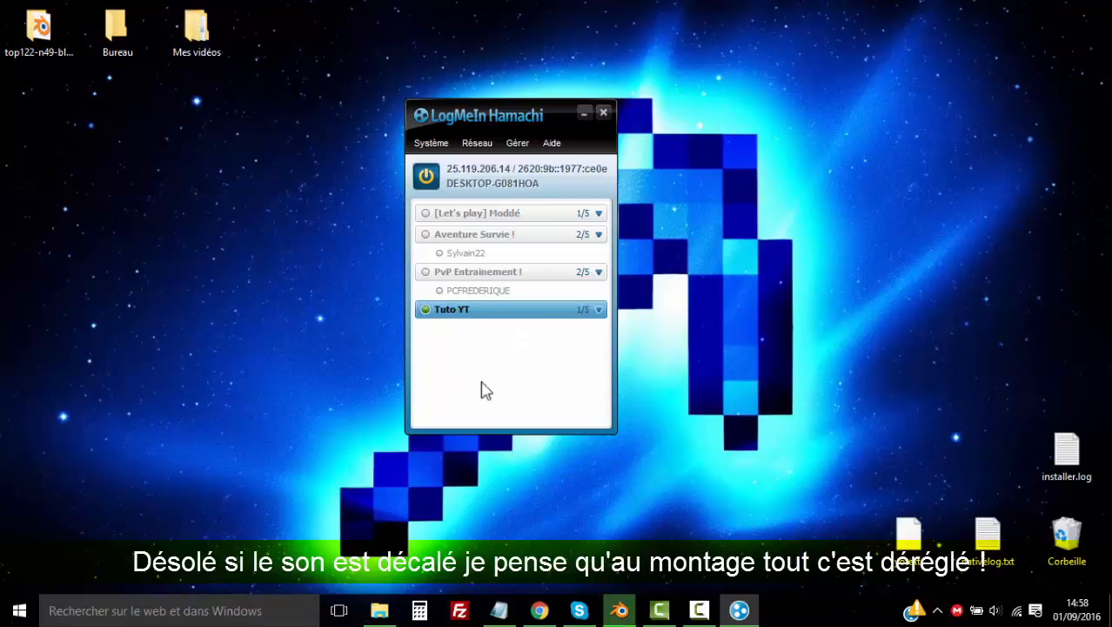
Delete the Tuto YT network
{"action": "right_click", "coordinate": [537, 309]}
{"action": "left_click", "coordinate": [460, 374]}
{"action": "right_click", "coordinate": [477, 310]}
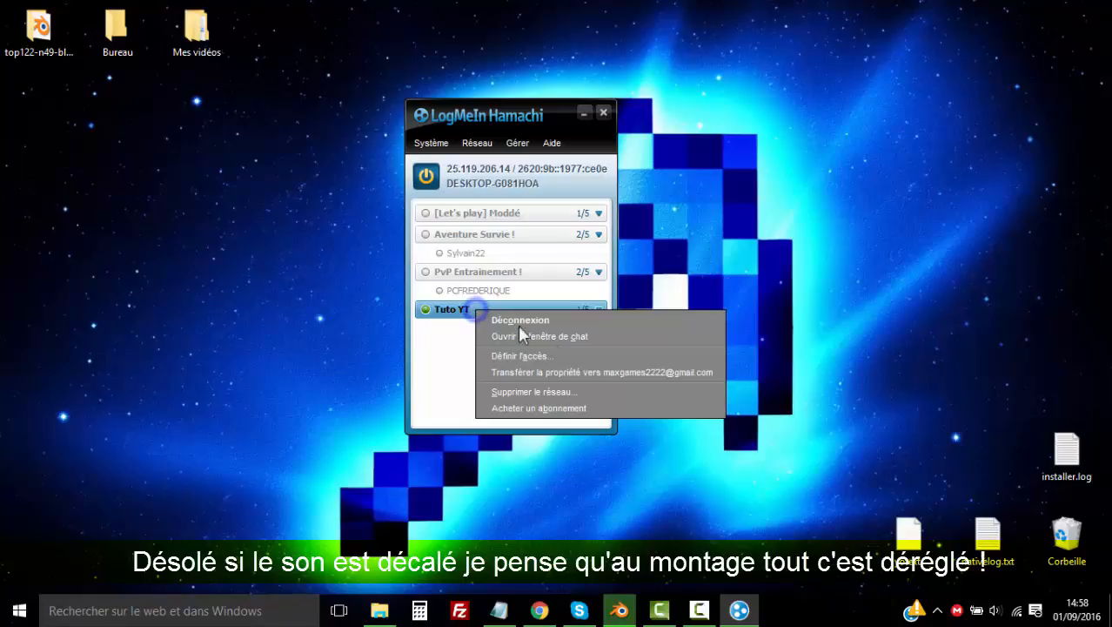
{"action": "left_click", "coordinate": [574, 390]}
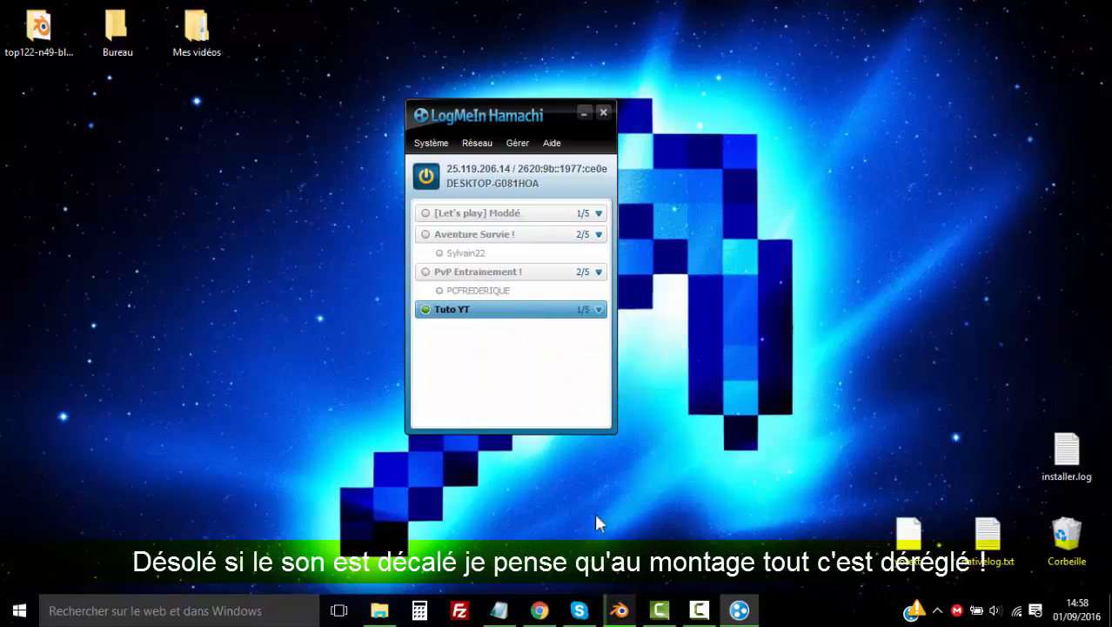
Connect to the [Let's play] Moddé network and disconnect from it again
{"action": "left_click", "coordinate": [487, 218]}
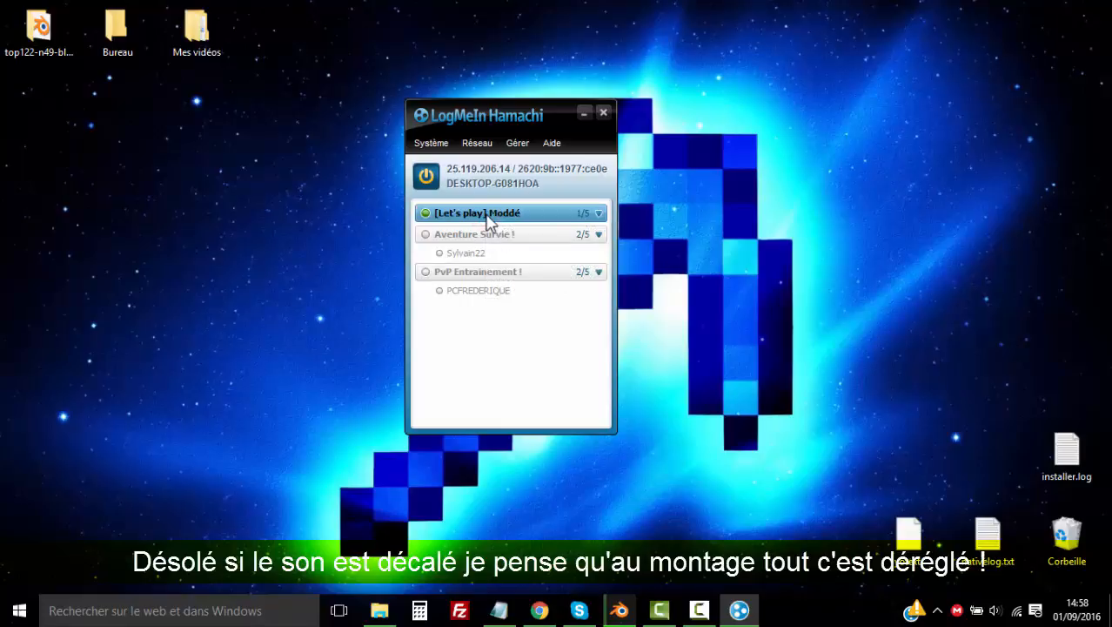
{"action": "left_click", "coordinate": [488, 216]}
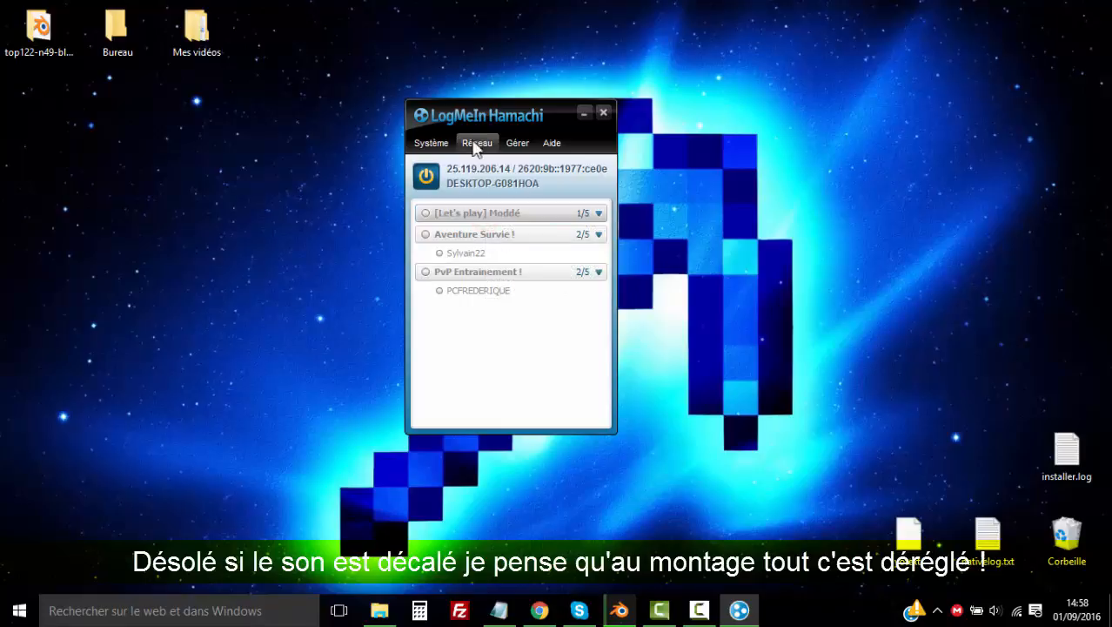
{"action": "left_click", "coordinate": [478, 216]}
{"action": "left_click", "coordinate": [504, 336]}
{"action": "left_click", "coordinate": [556, 397]}
{"action": "left_click", "coordinate": [763, 172]}
Examine the options offered for the [Let's play] Moddé and Aventure Survie ! networks, such as connecting, chat, access and deletion
{"action": "right_click", "coordinate": [484, 207]}
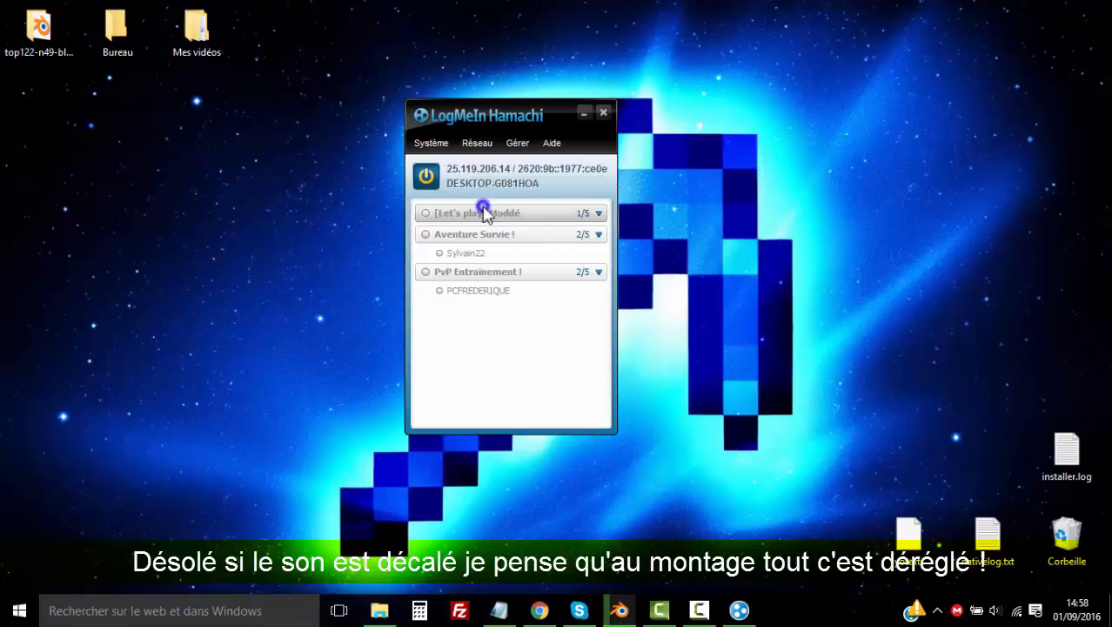
{"action": "right_click", "coordinate": [498, 239]}
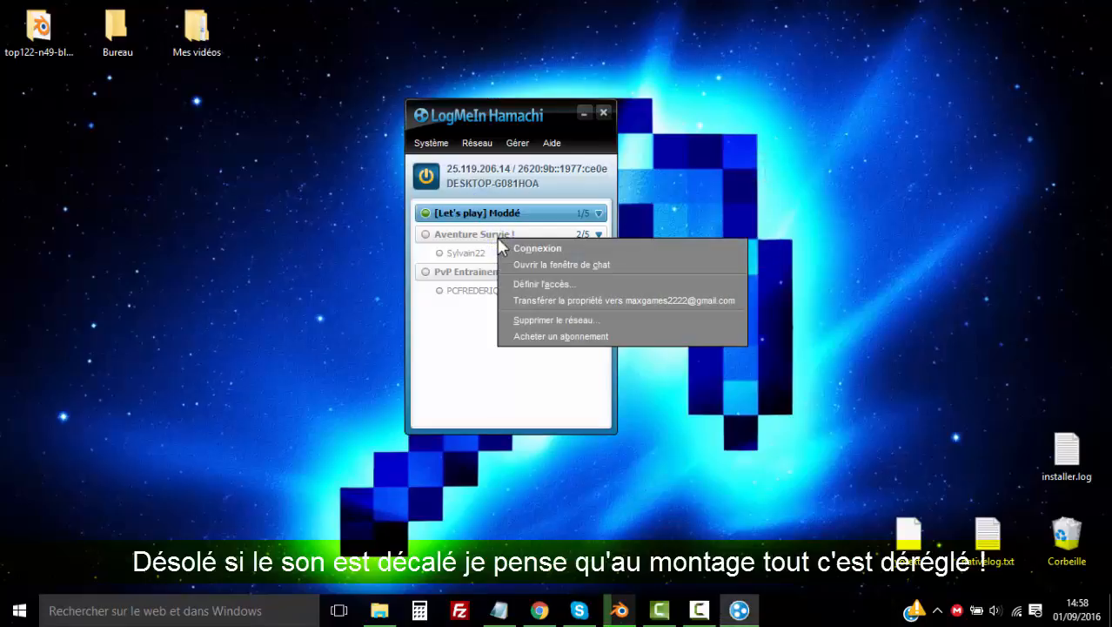
{"action": "left_click", "coordinate": [722, 189]}
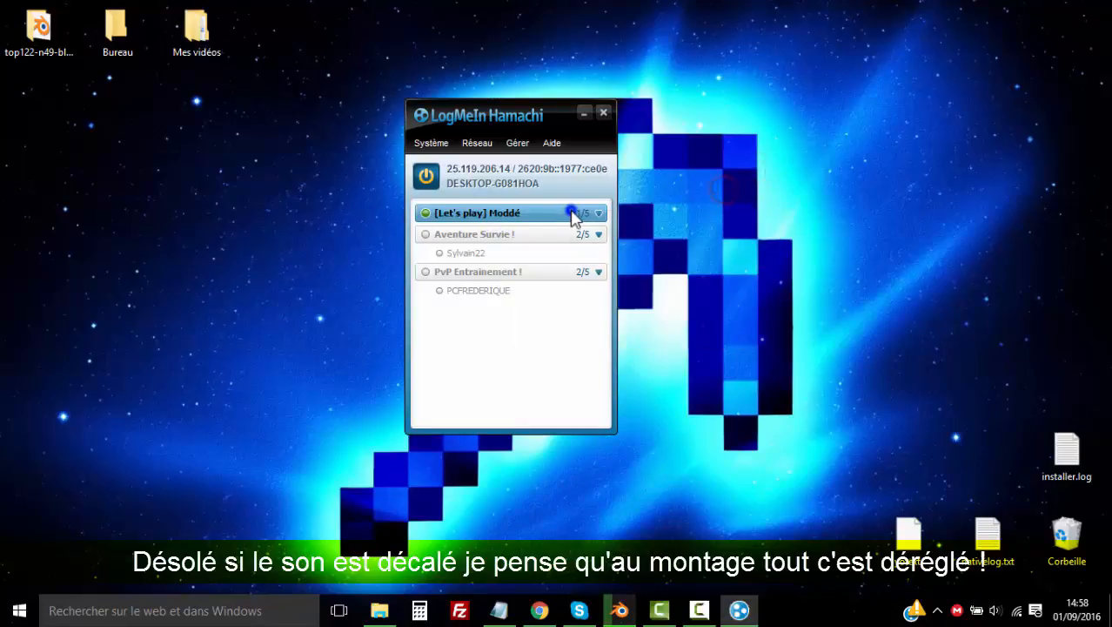
{"action": "right_click", "coordinate": [572, 212]}
{"action": "left_click", "coordinate": [590, 223]}
{"action": "right_click", "coordinate": [594, 220]}
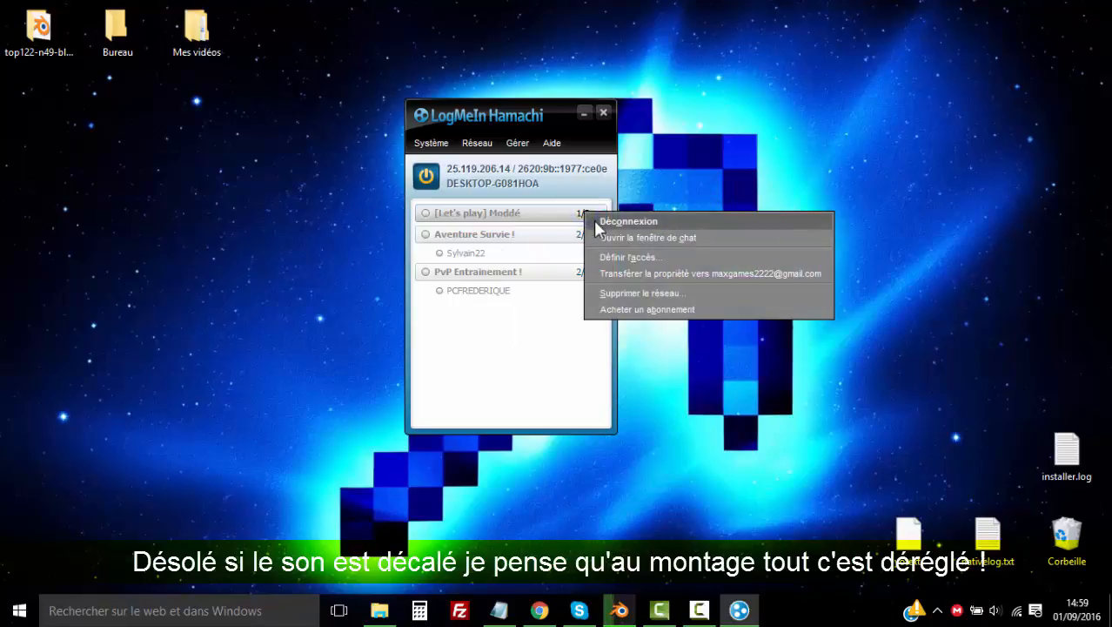
{"action": "left_click", "coordinate": [719, 152]}
{"action": "right_click", "coordinate": [439, 212]}
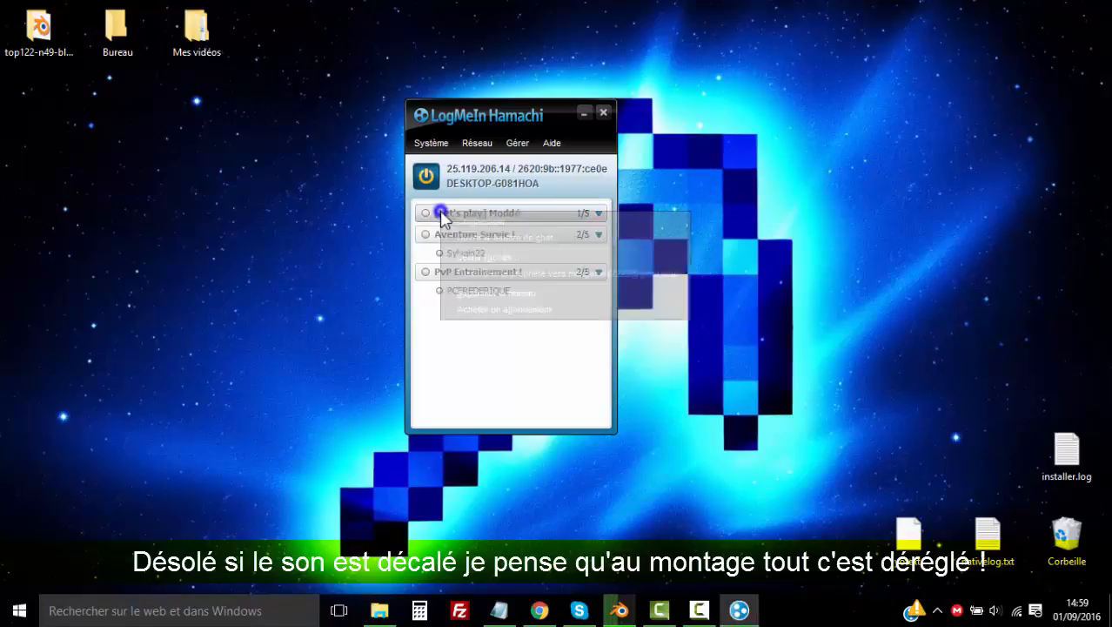
{"action": "left_click", "coordinate": [710, 190]}
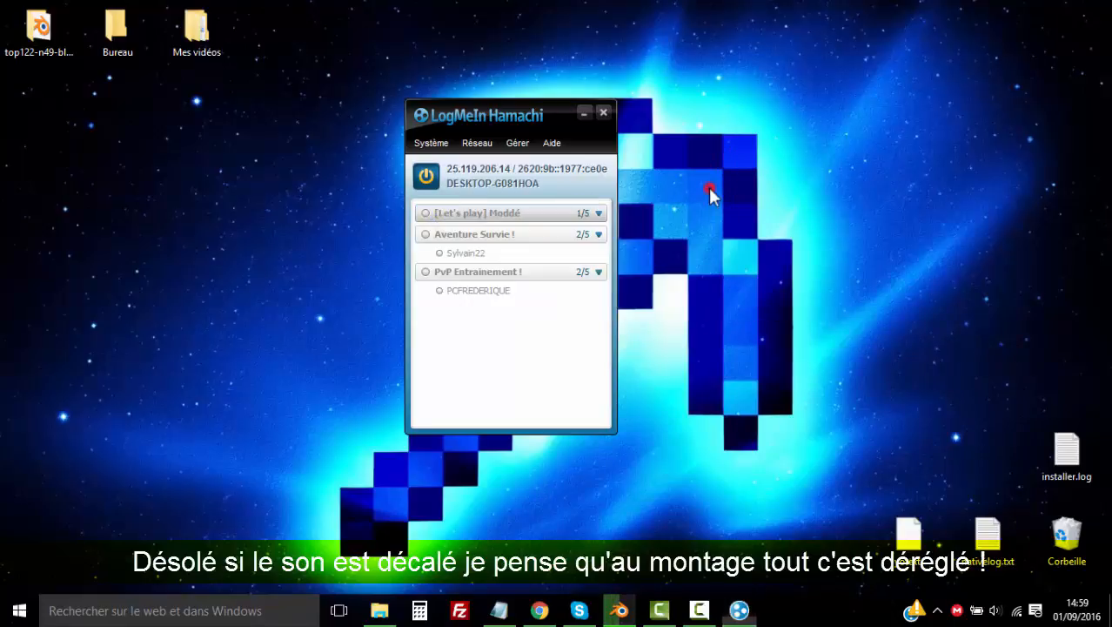
{"action": "left_click", "coordinate": [477, 143]}
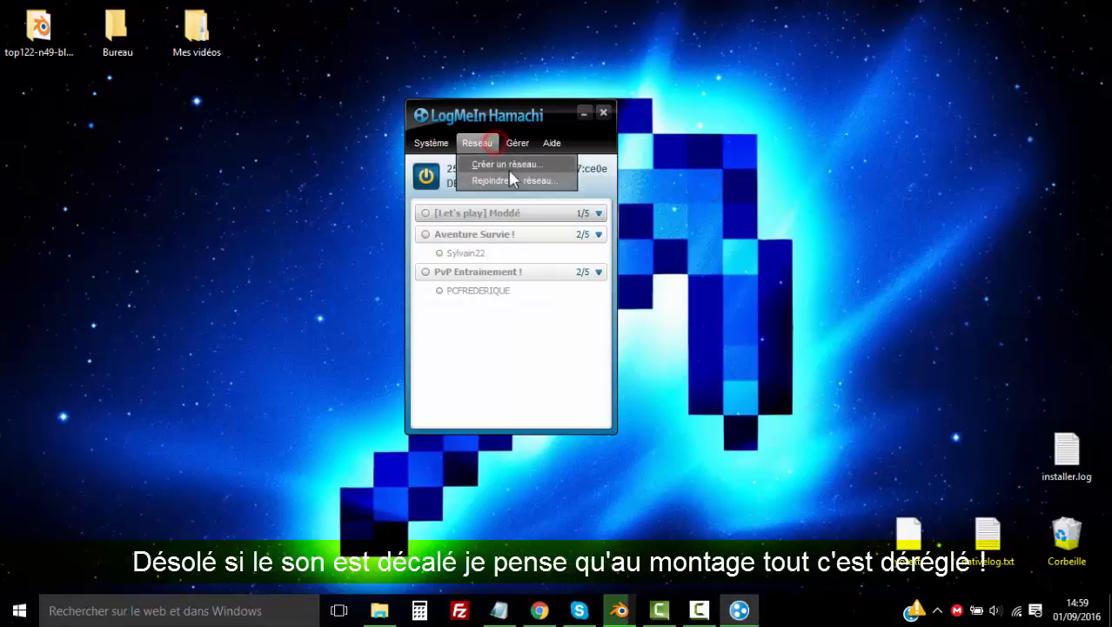
{"action": "left_click", "coordinate": [512, 181]}
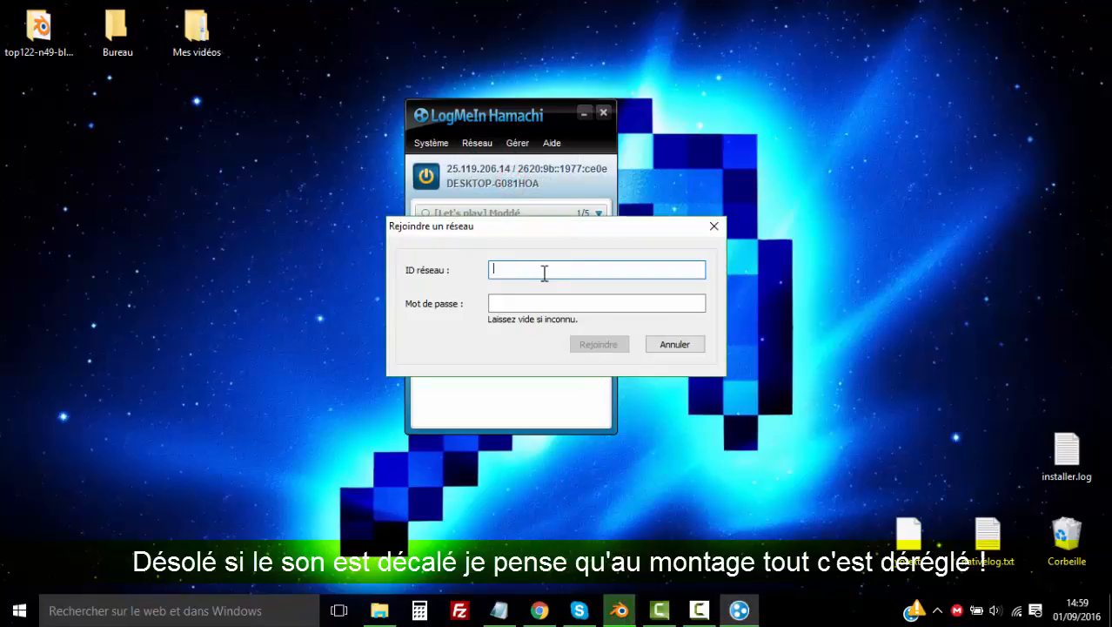
{"action": "left_click_drag", "start_coordinate": [512, 228], "coordinate": [508, 257]}
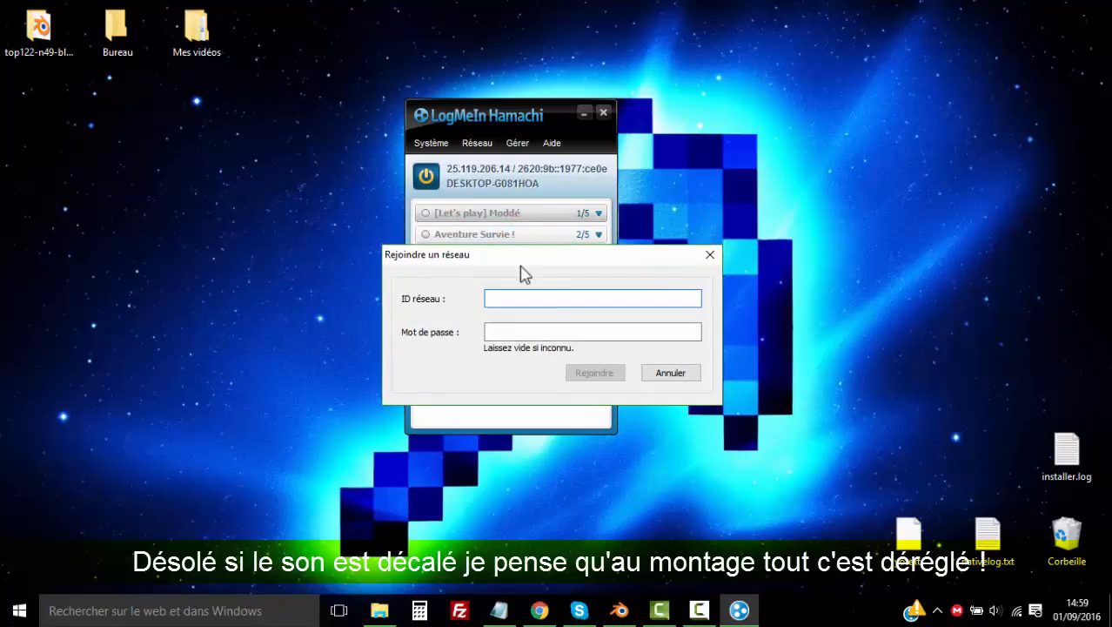
{"action": "type", "text": "[Te"}
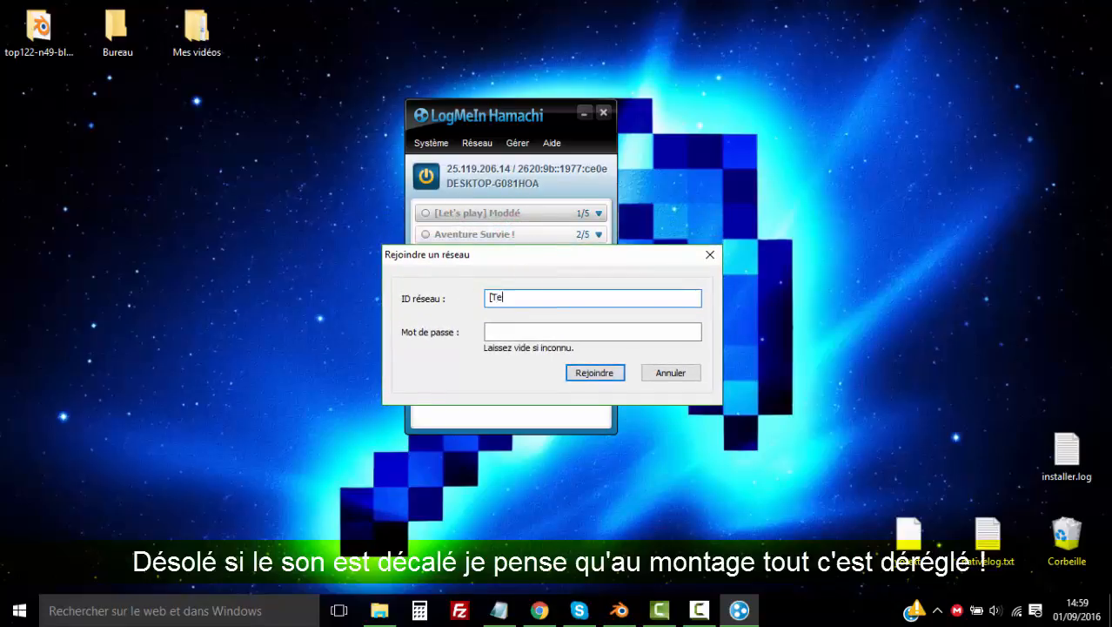
{"action": "key", "text": "BackSpace"}
{"action": "key", "text": "BackSpace"}
{"action": "type", "text": "Let's play] Mod"}
{"action": "left_click", "coordinate": [493, 332]}
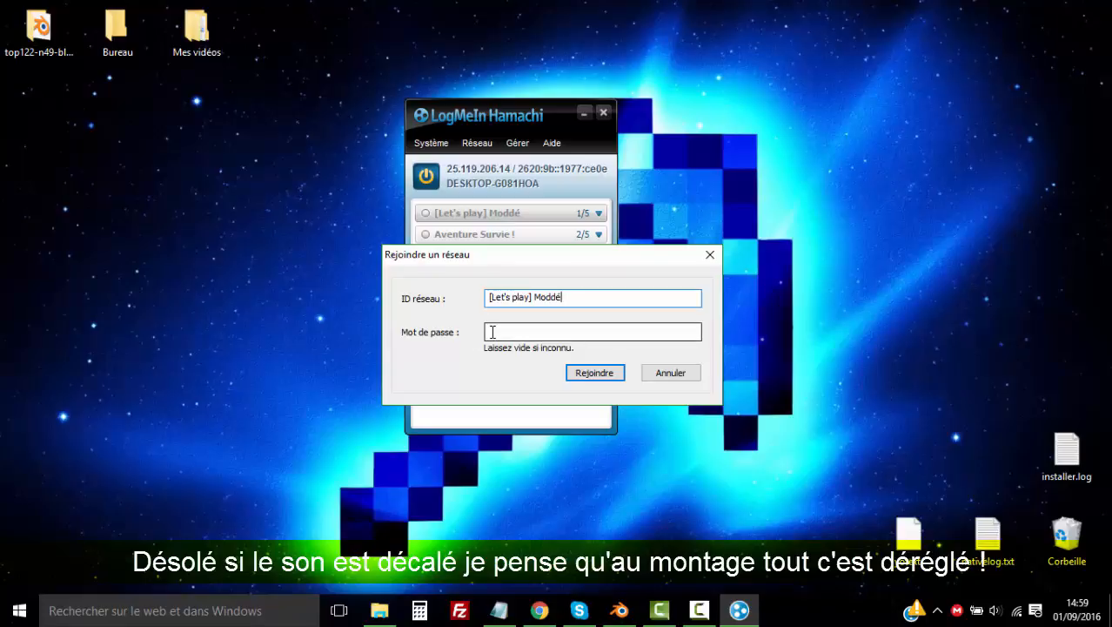
{"action": "left_click_drag", "start_coordinate": [590, 254], "coordinate": [611, 363]}
{"action": "left_click", "coordinate": [557, 213]}
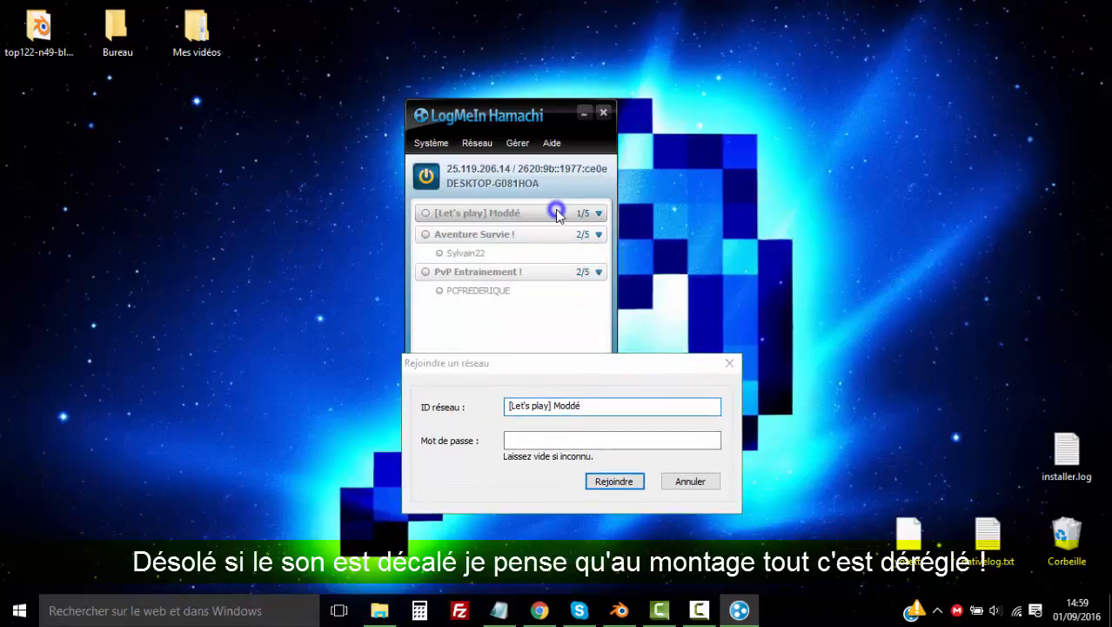
{"action": "left_click", "coordinate": [726, 364]}
{"action": "left_click", "coordinate": [525, 364]}
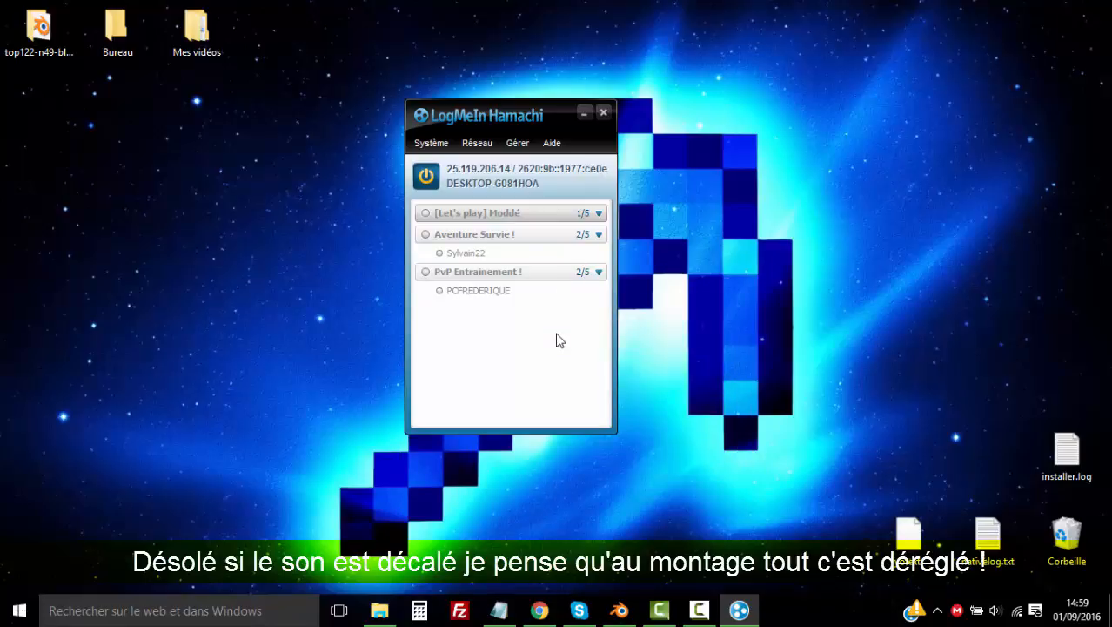
Try to join an existing network with the ID "Tuto YT" and its network password, then cancel the joining dialog
{"action": "left_click", "coordinate": [490, 151]}
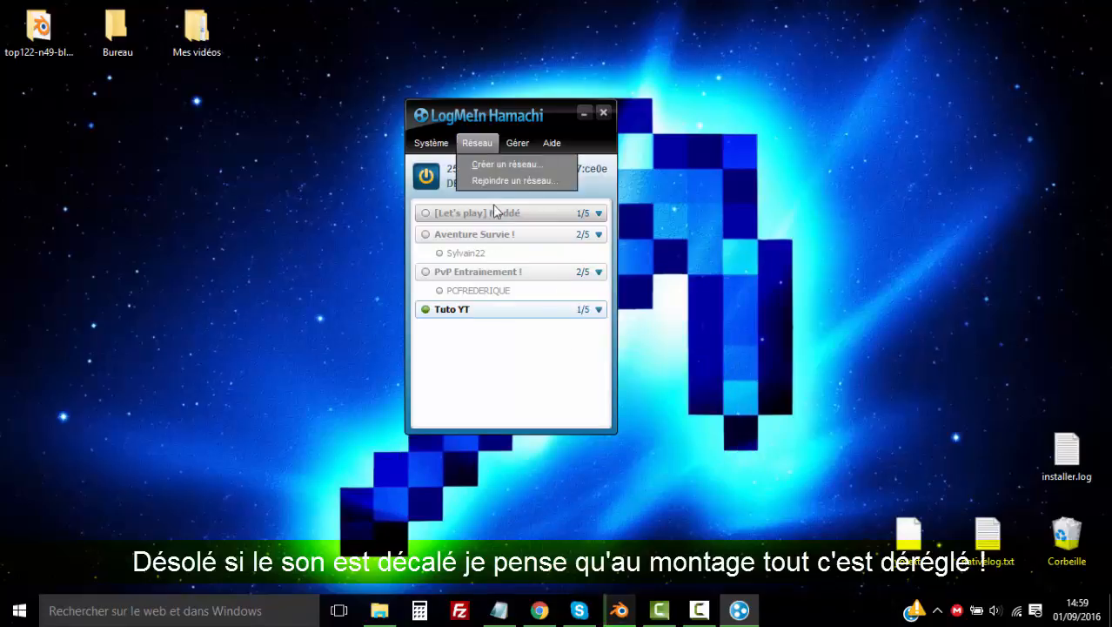
{"action": "left_click", "coordinate": [459, 379]}
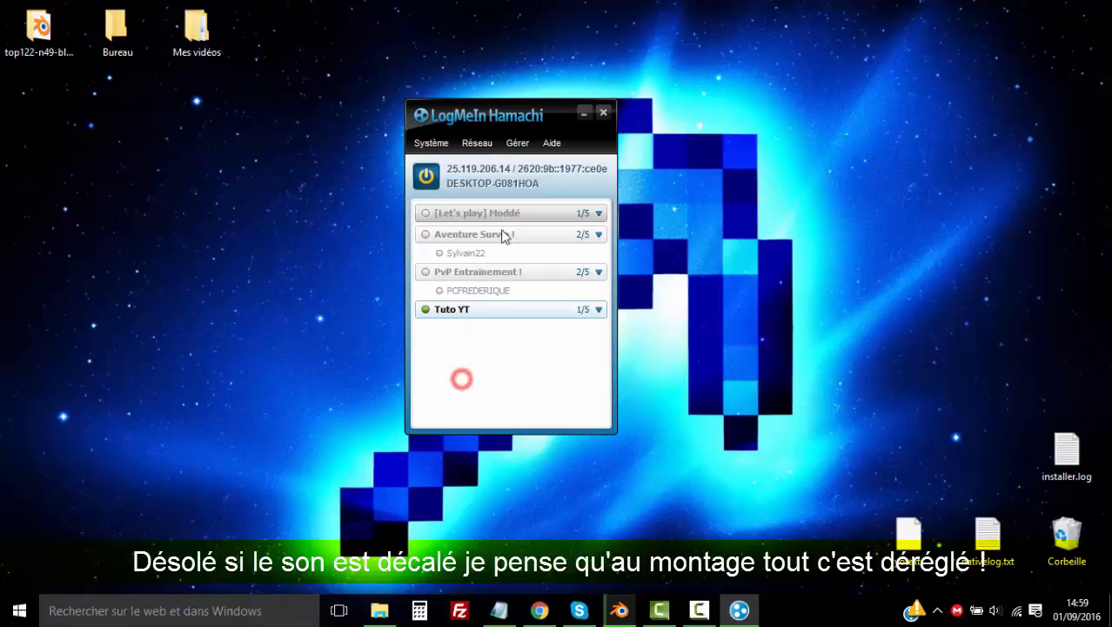
{"action": "left_click", "coordinate": [481, 143]}
{"action": "left_click", "coordinate": [504, 180]}
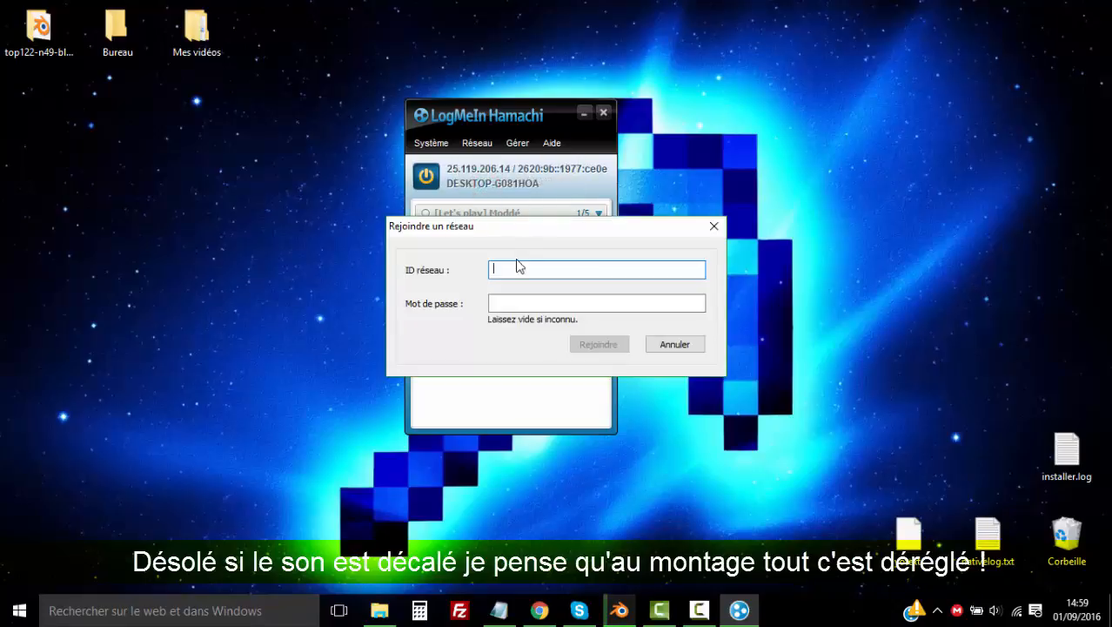
{"action": "left_click_drag", "start_coordinate": [517, 230], "coordinate": [488, 340]}
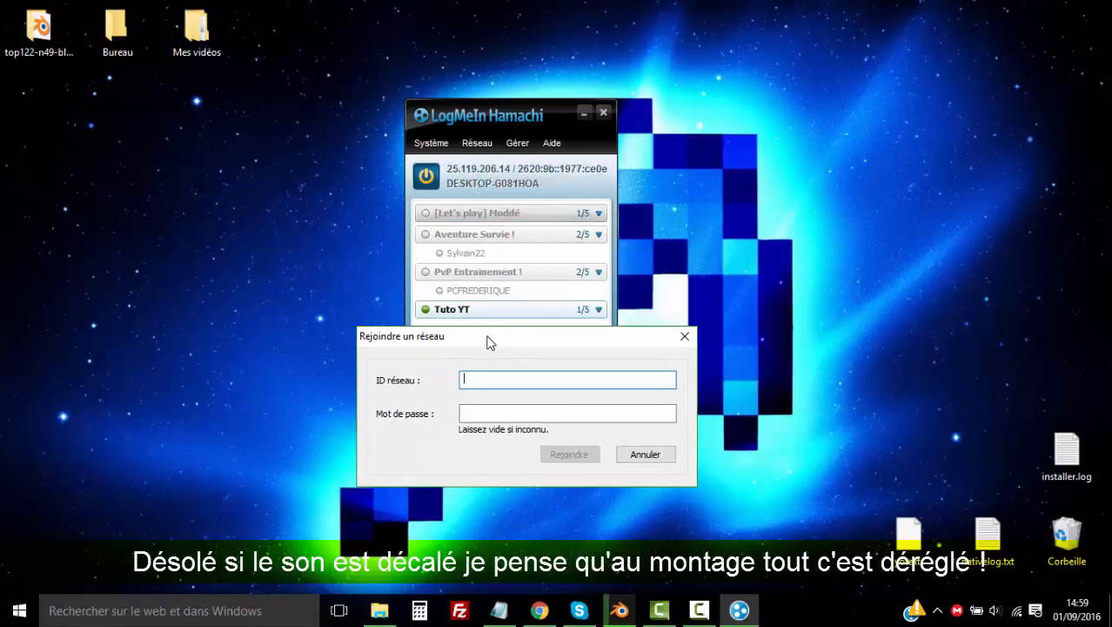
{"action": "type", "text": "Tuto"}
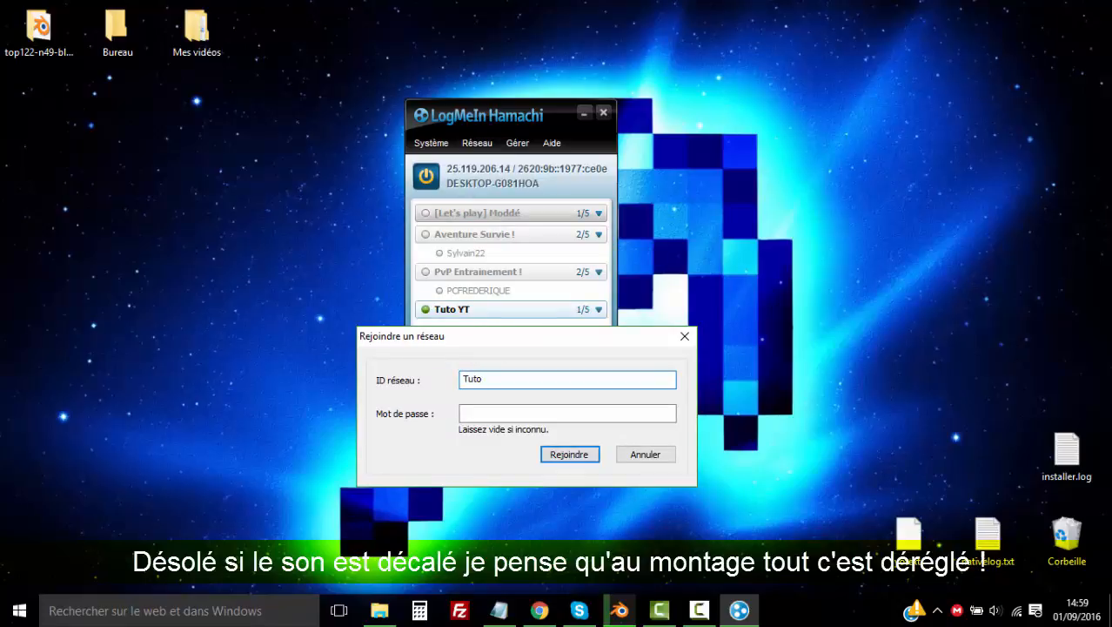
{"action": "type", "text": " YT"}
{"action": "left_click", "coordinate": [490, 417]}
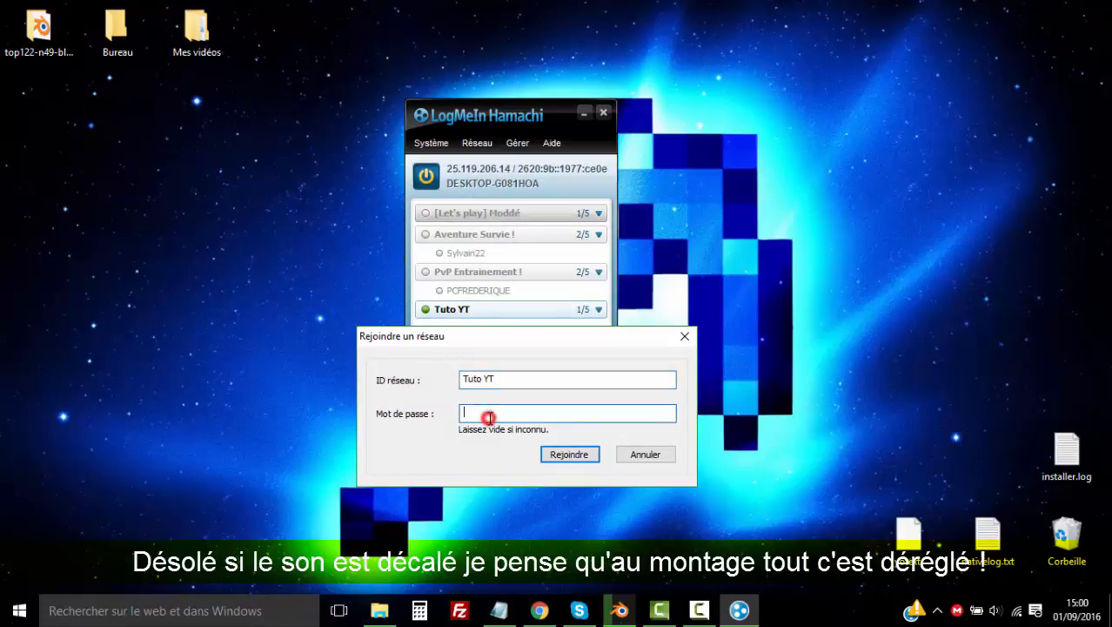
{"action": "type", "text": "a"}
{"action": "left_click", "coordinate": [575, 453]}
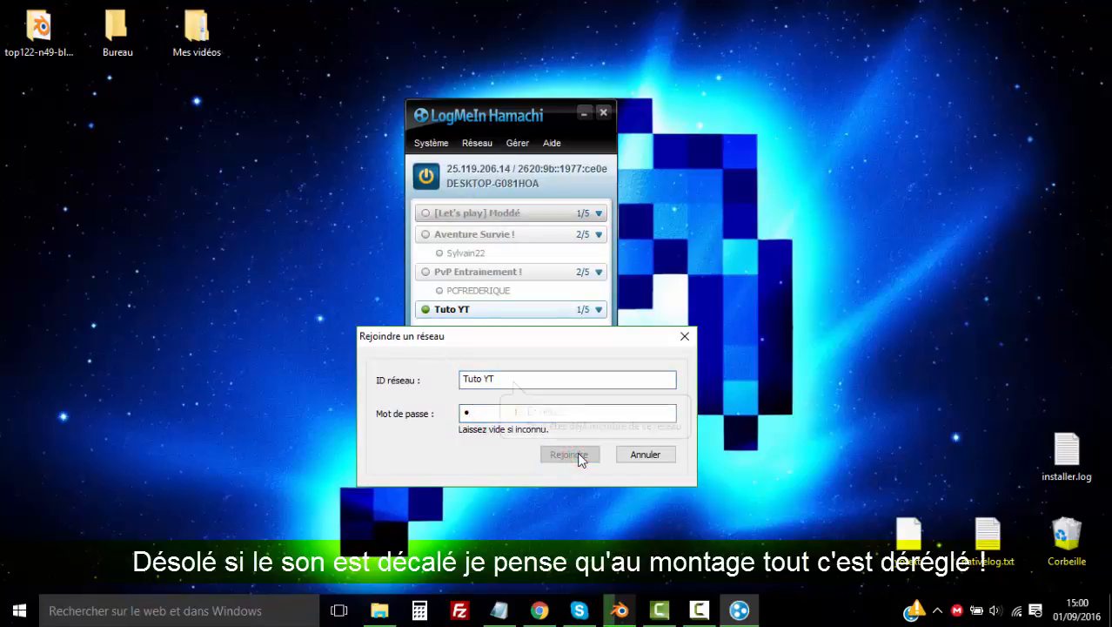
{"action": "left_click_drag", "start_coordinate": [561, 340], "coordinate": [841, 158]}
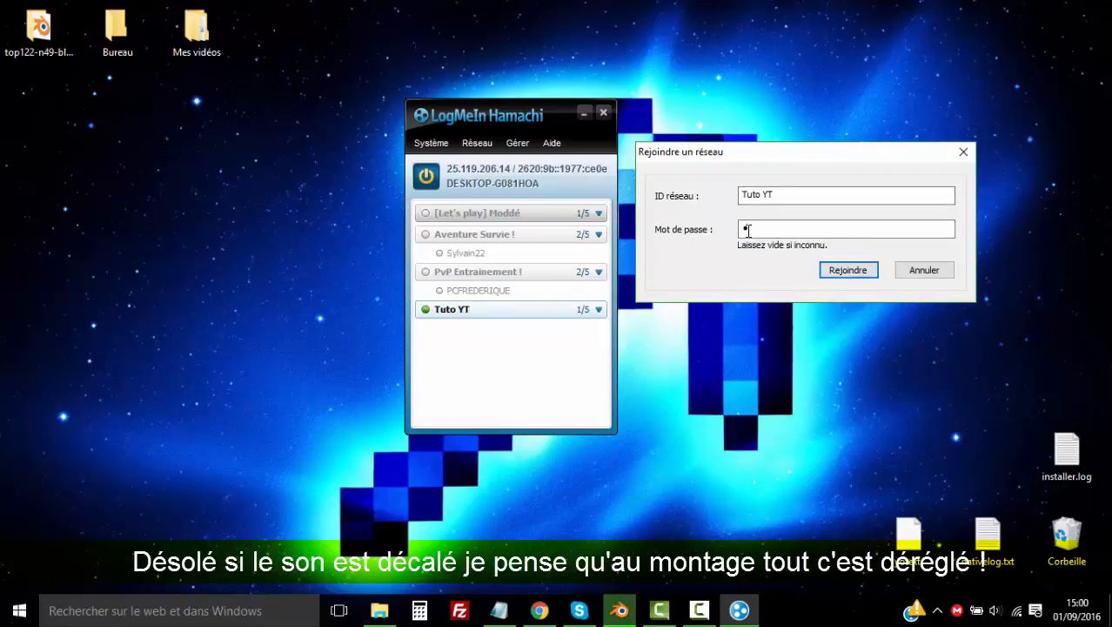
{"action": "left_click", "coordinate": [923, 269]}
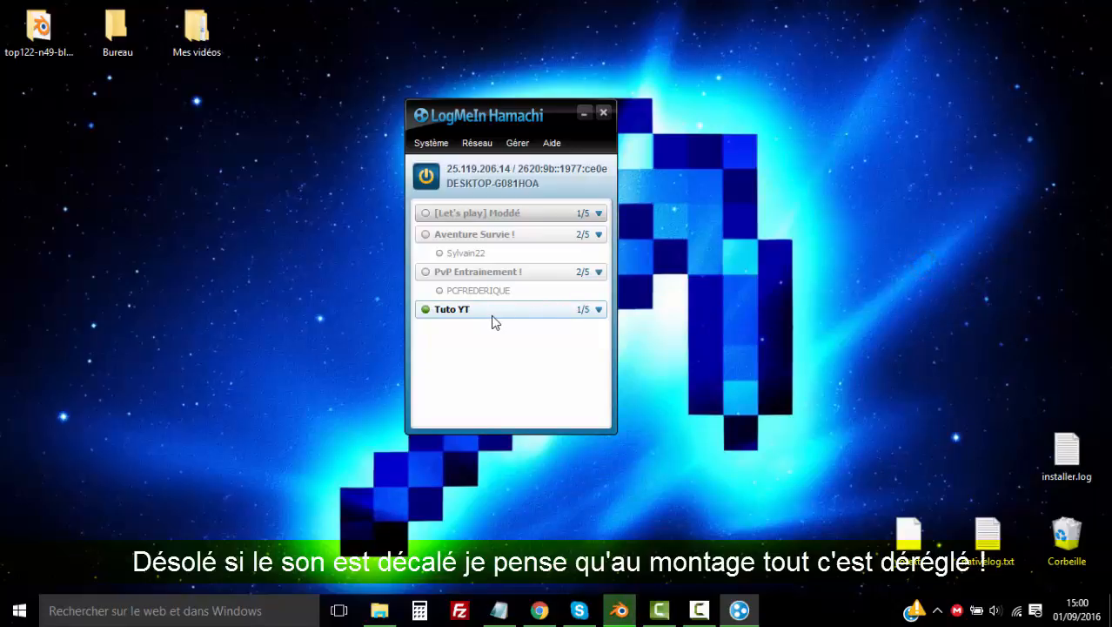
Minimize Hamachi and launch Minecraft from its shortcut in the desktop's Bureau folder, closing the folder window
{"action": "mouse_move", "coordinate": [492, 314]}
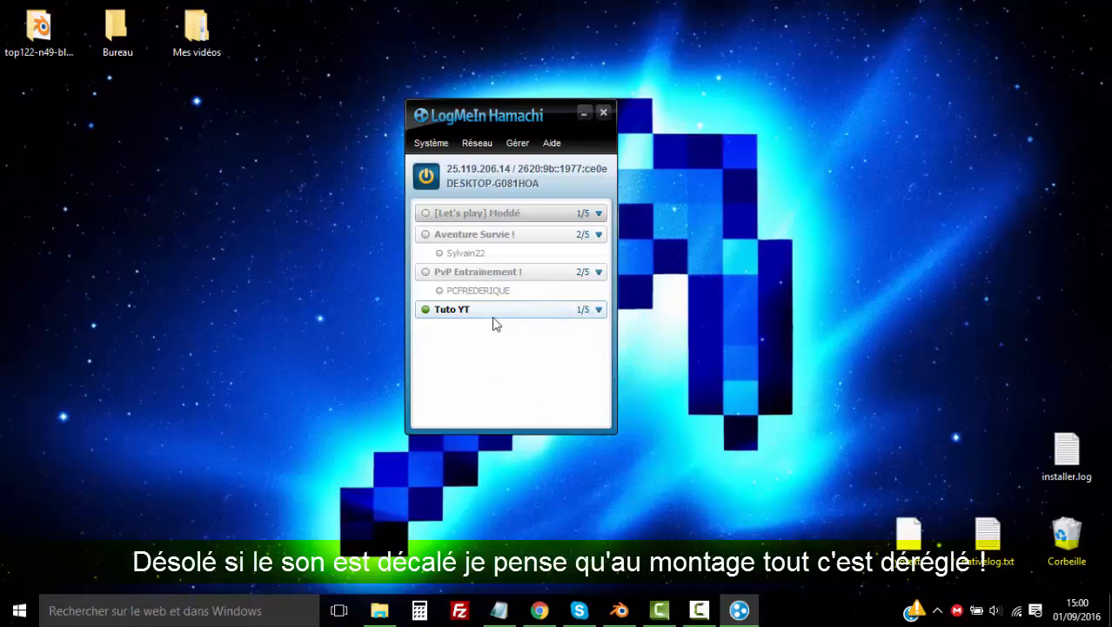
{"action": "left_click", "coordinate": [548, 378]}
{"action": "left_click", "coordinate": [581, 112]}
{"action": "left_click", "coordinate": [103, 26]}
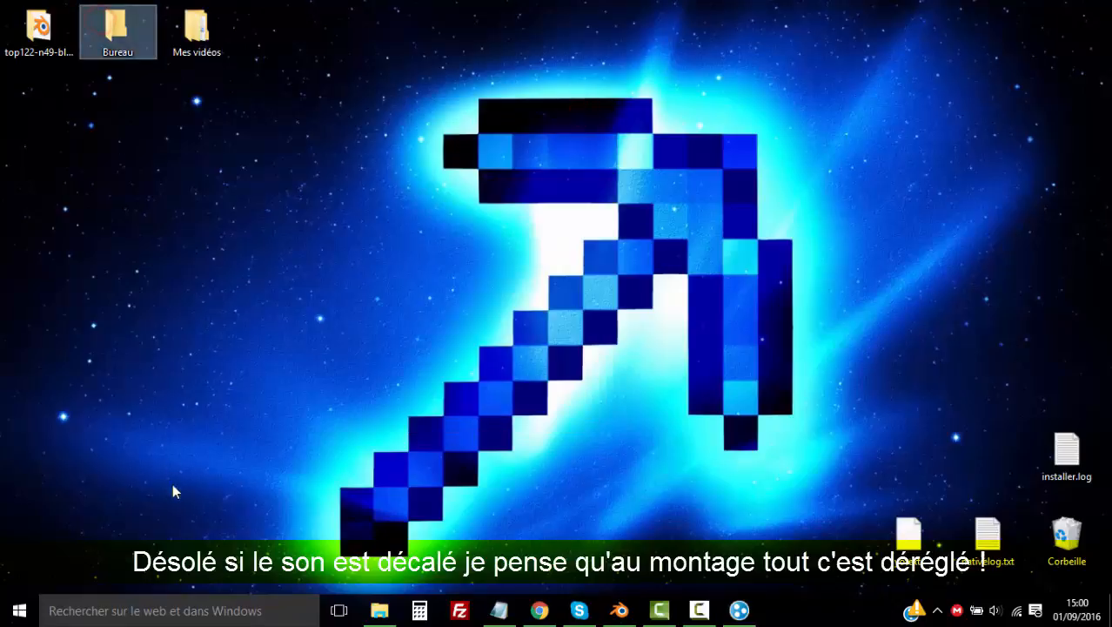
{"action": "left_click", "coordinate": [19, 609]}
{"action": "left_click", "coordinate": [218, 54]}
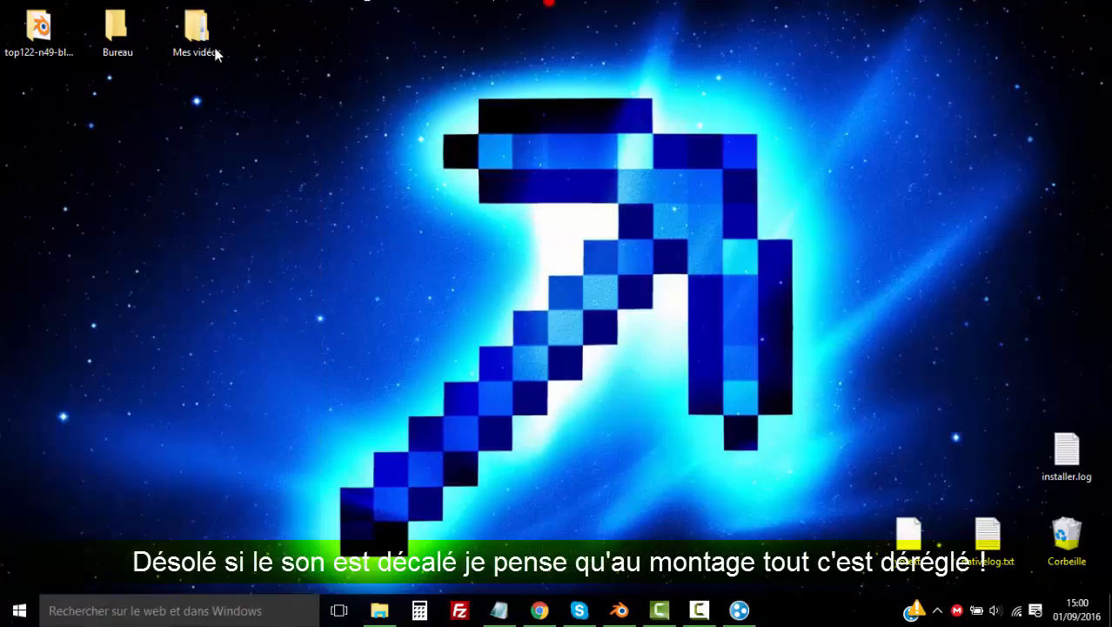
{"action": "double_click", "coordinate": [90, 33]}
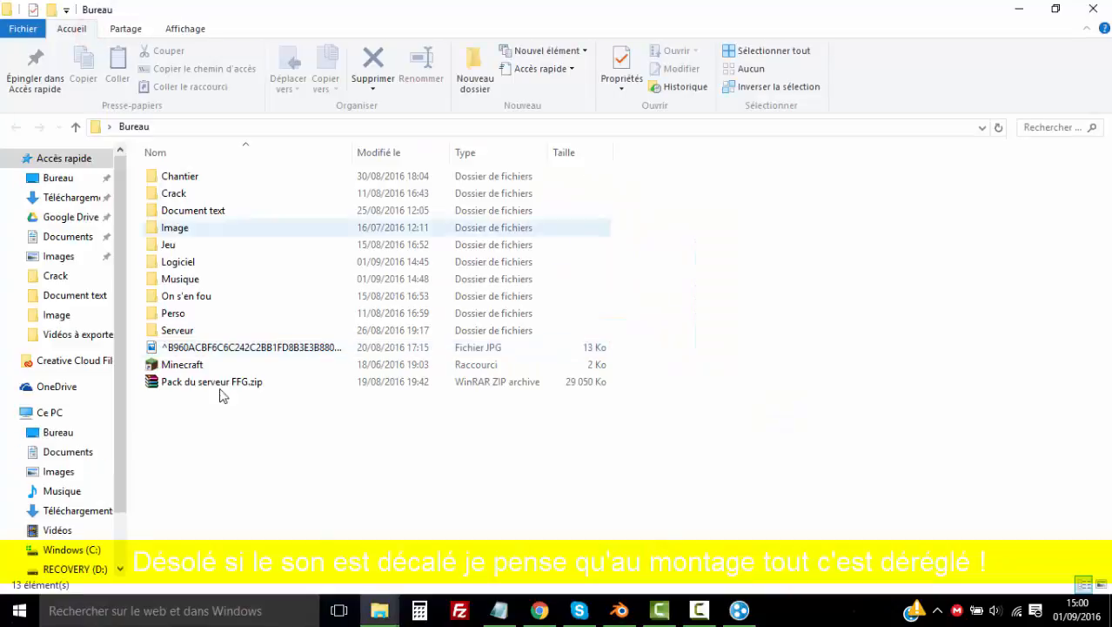
{"action": "left_click", "coordinate": [277, 364]}
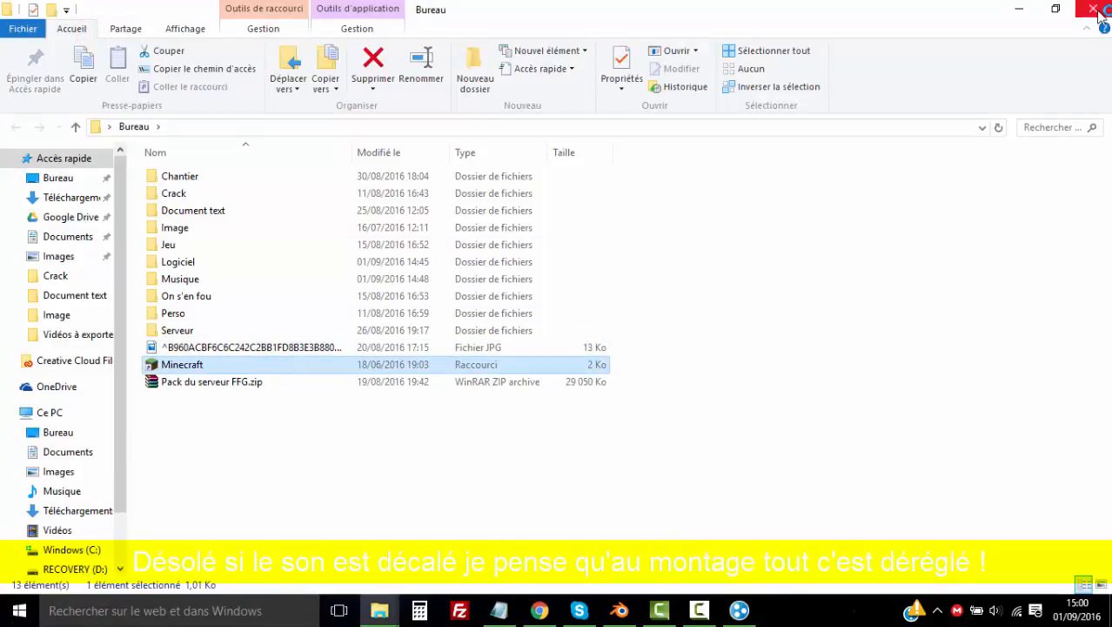
{"action": "left_click", "coordinate": [1095, 11]}
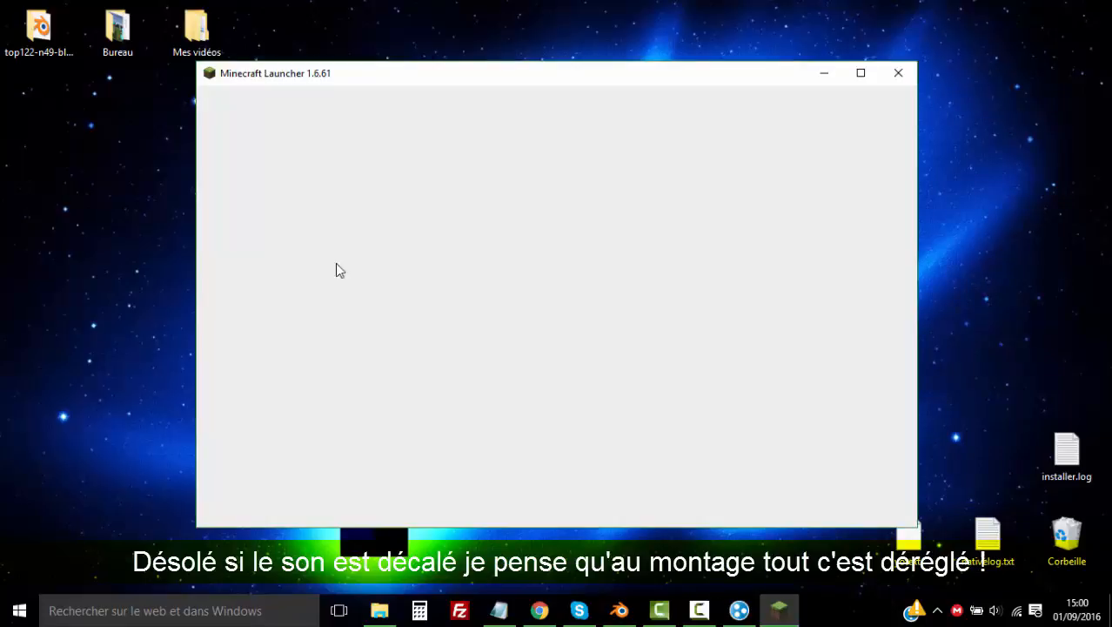
{"action": "left_click_drag", "start_coordinate": [342, 72], "coordinate": [352, 118]}
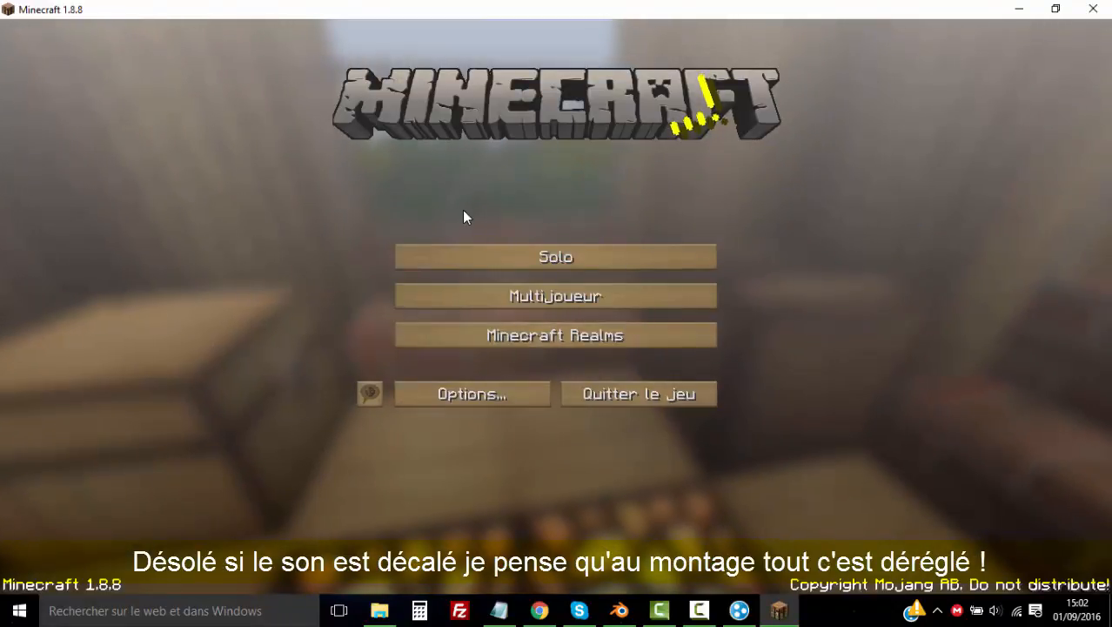
{"action": "left_click", "coordinate": [499, 257]}
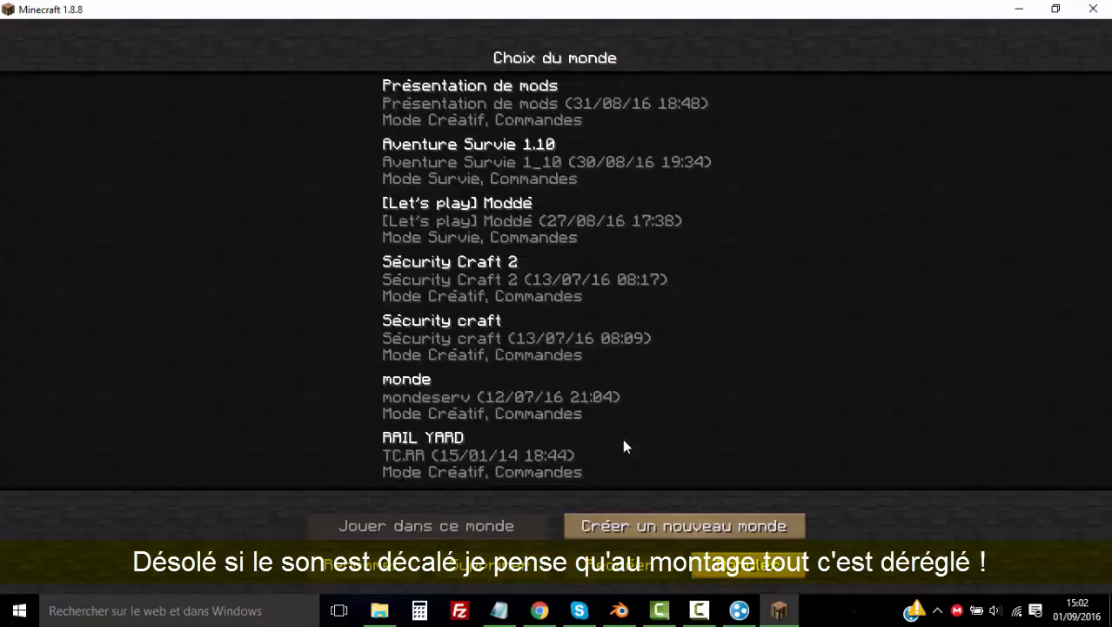
{"action": "left_click", "coordinate": [654, 523]}
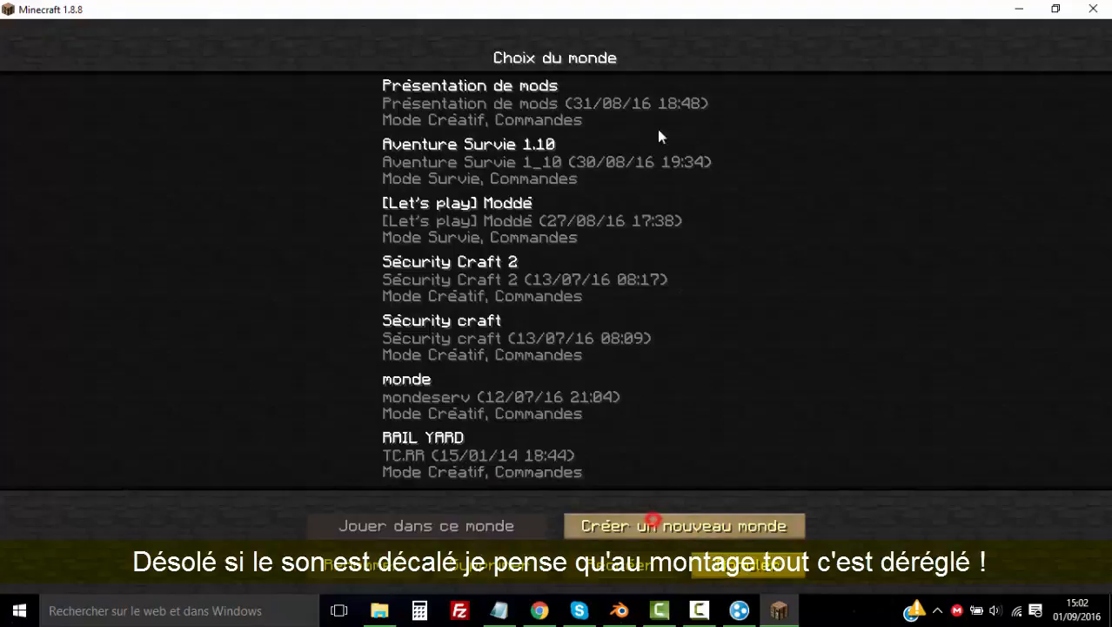
{"action": "key", "text": "ctrl+a"}
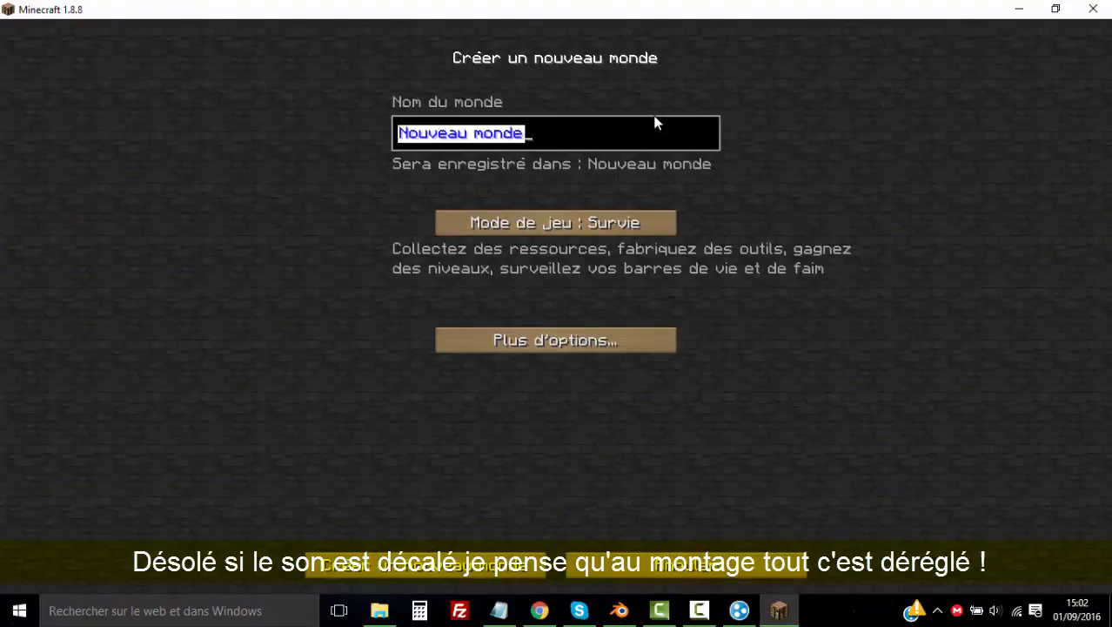
{"action": "type", "text": "Tuto YT"}
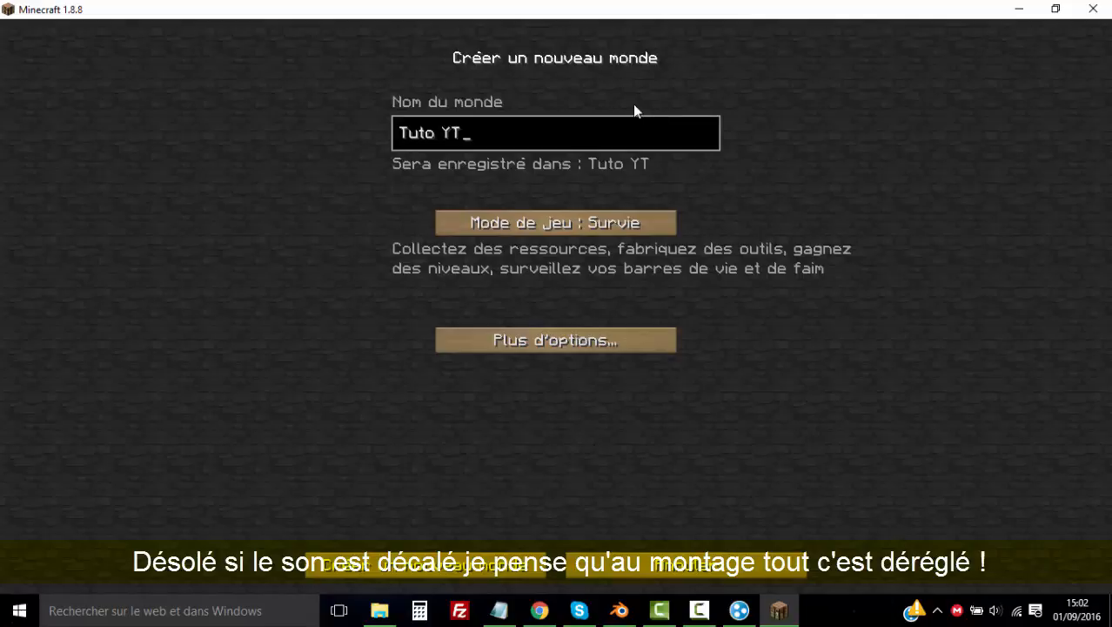
{"action": "left_click", "coordinate": [660, 228]}
{"action": "left_click", "coordinate": [659, 229]}
{"action": "left_click", "coordinate": [645, 342]}
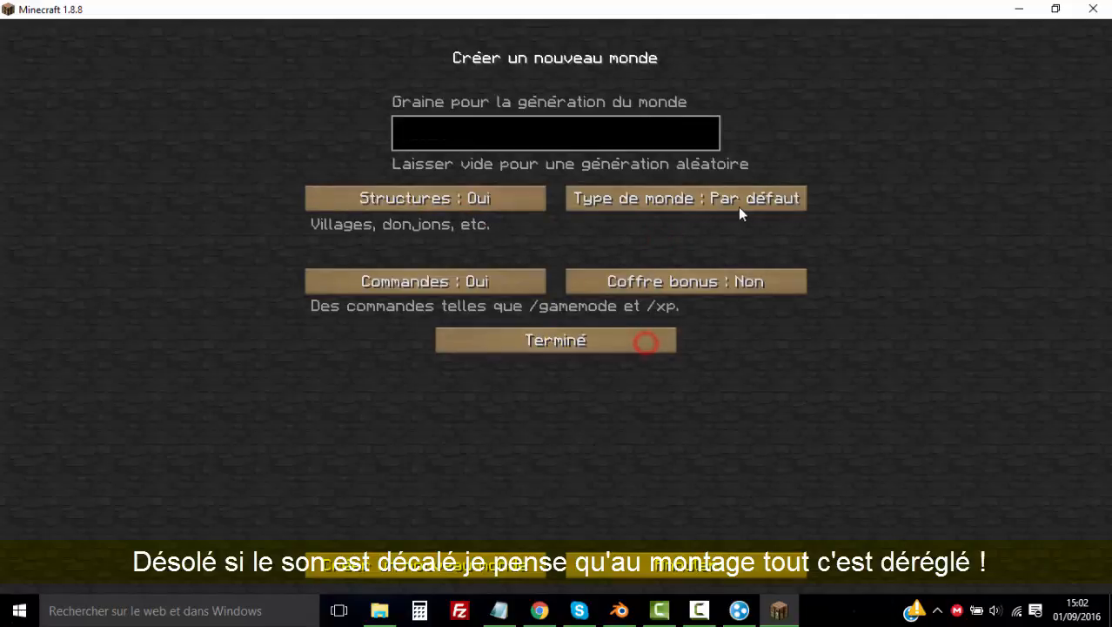
{"action": "left_click", "coordinate": [738, 201]}
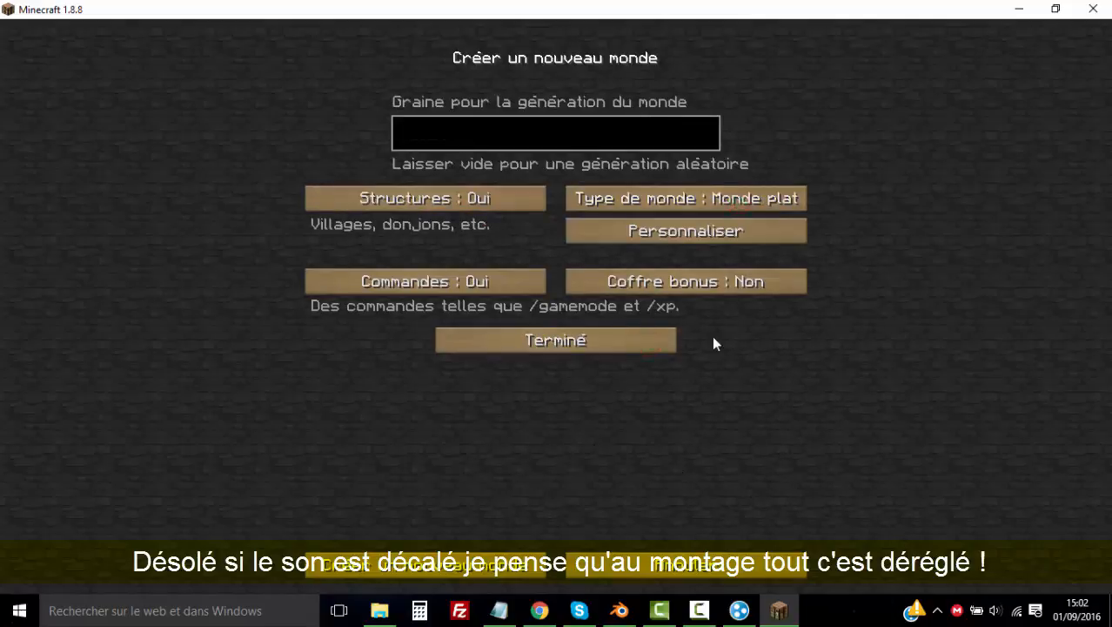
{"action": "left_click", "coordinate": [697, 245]}
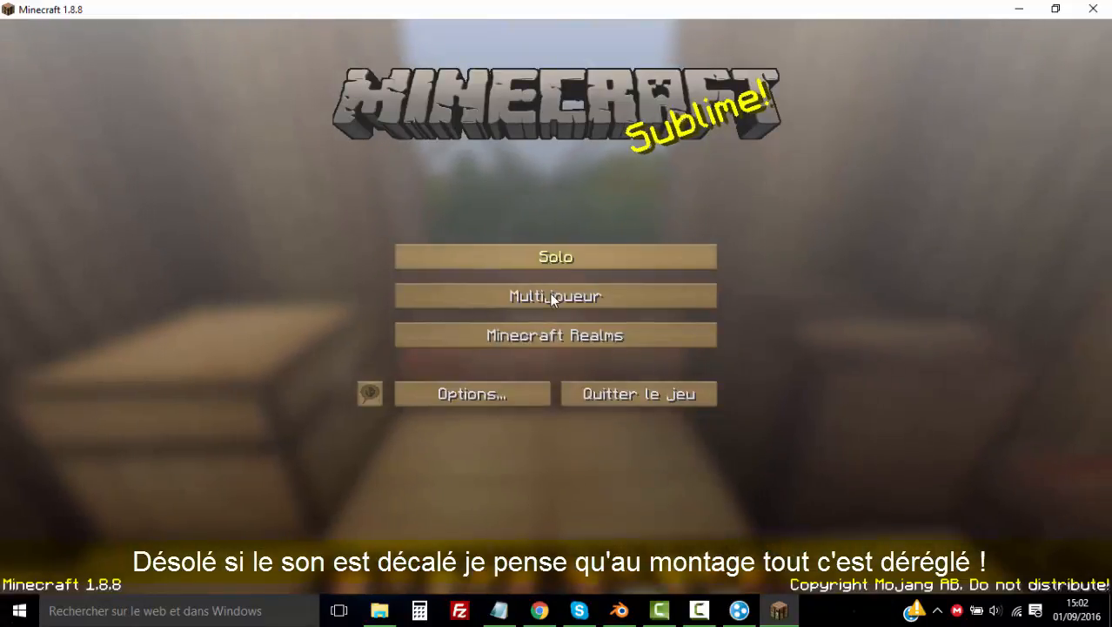
Start a new single-player world and name it "Tuto YT"
{"action": "left_click", "coordinate": [556, 258]}
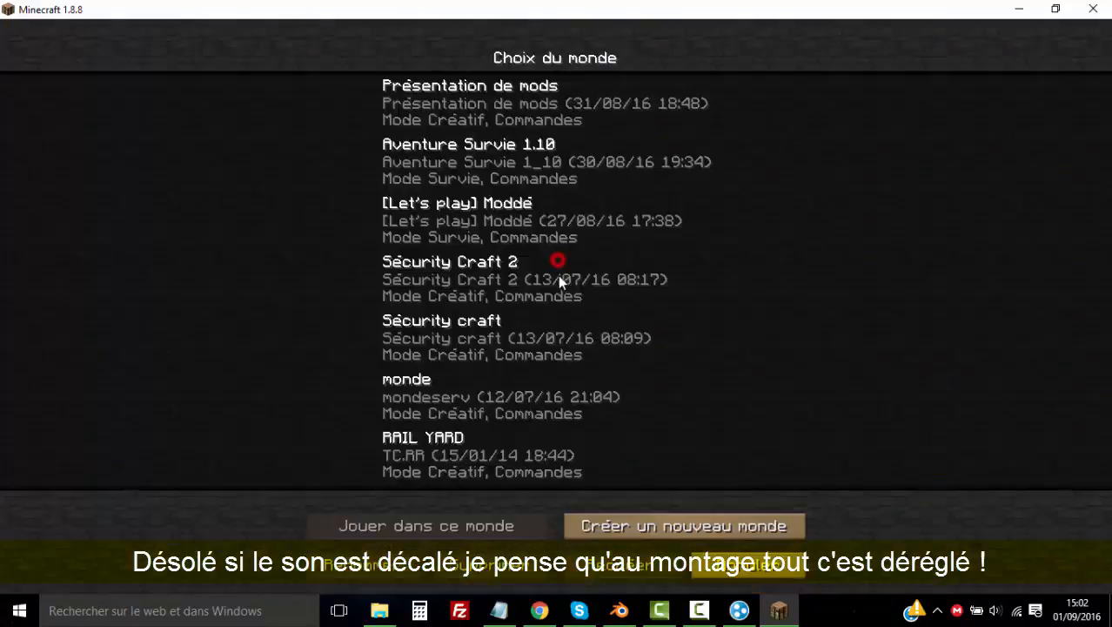
{"action": "left_click", "coordinate": [676, 526]}
{"action": "key", "text": "ctrl+a"}
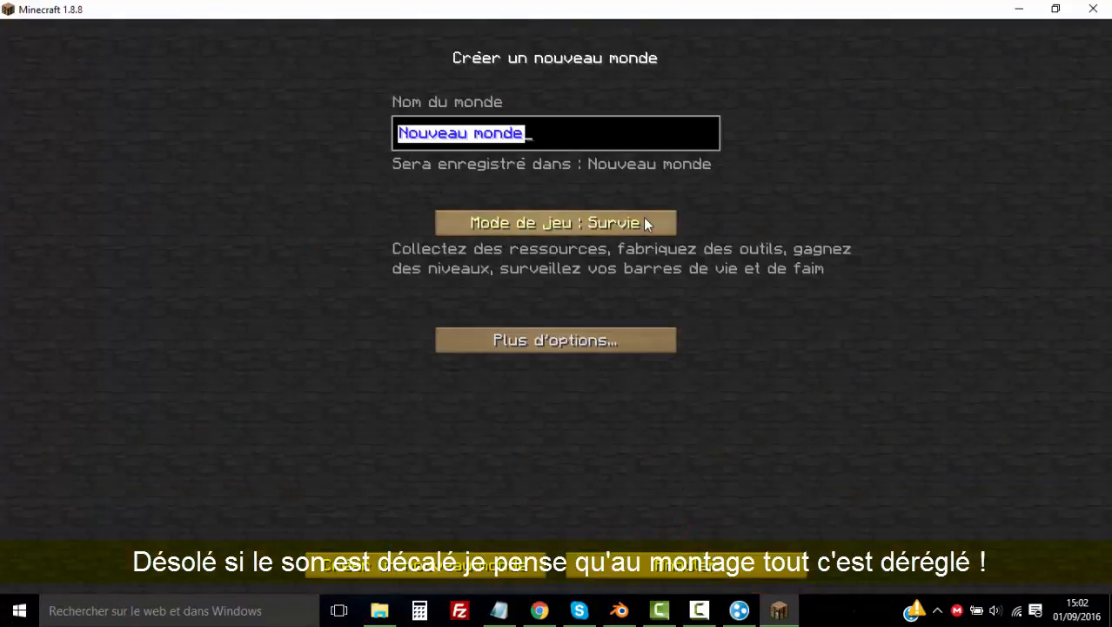
{"action": "type", "text": "Tuto YT"}
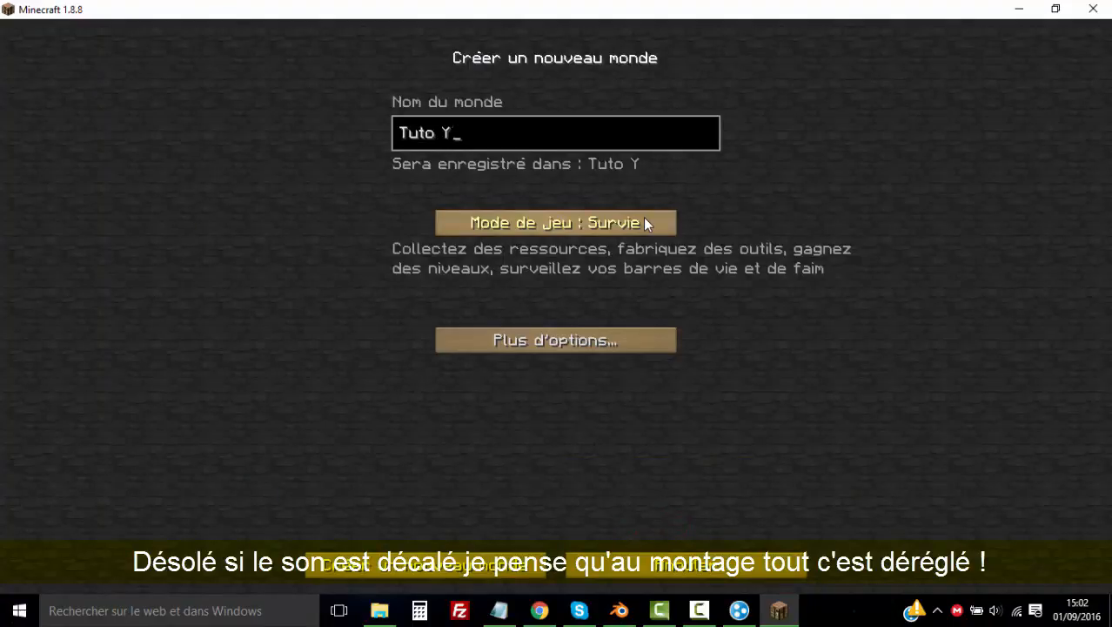
{"action": "left_click", "coordinate": [567, 133]}
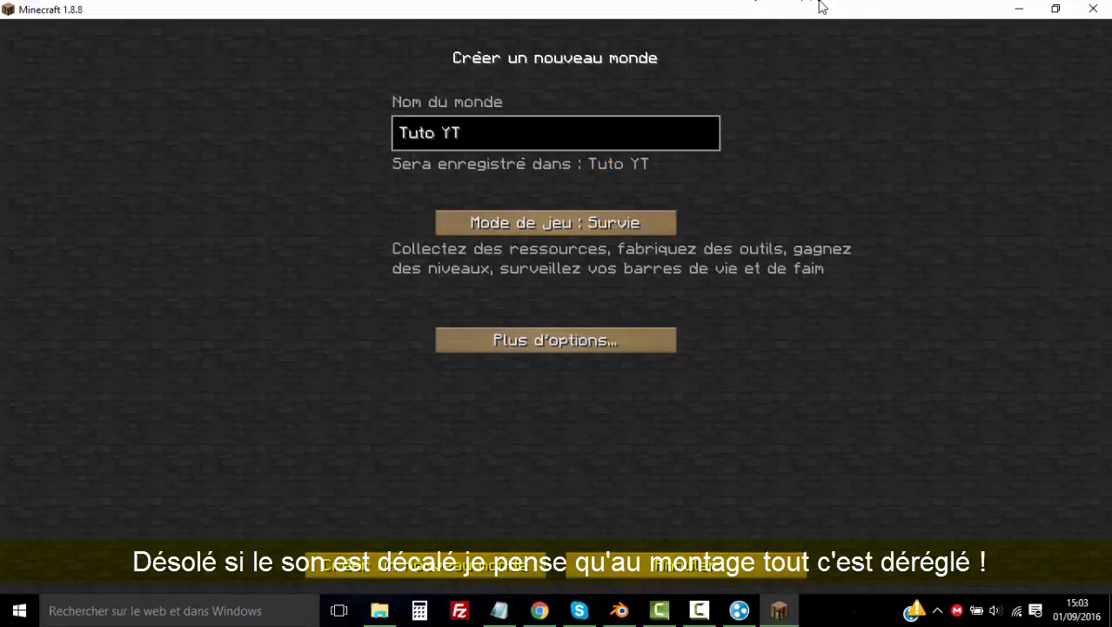
{"action": "left_click", "coordinate": [580, 138]}
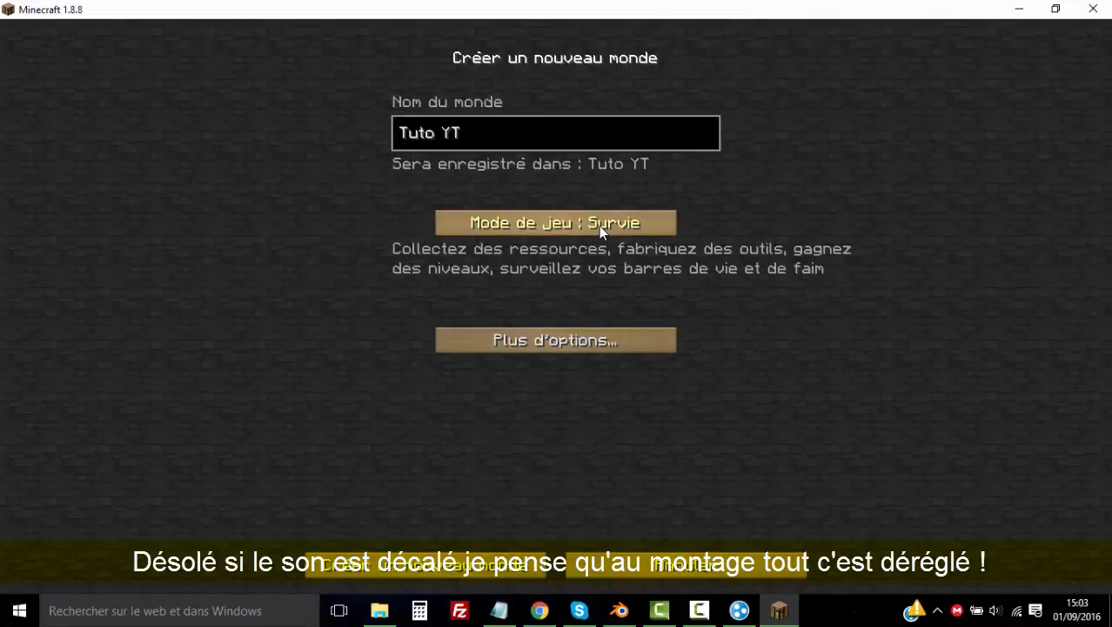
Set the new world to Creative mode with the world type Monde plat, and create it
{"action": "left_click", "coordinate": [599, 225]}
{"action": "left_click", "coordinate": [600, 348]}
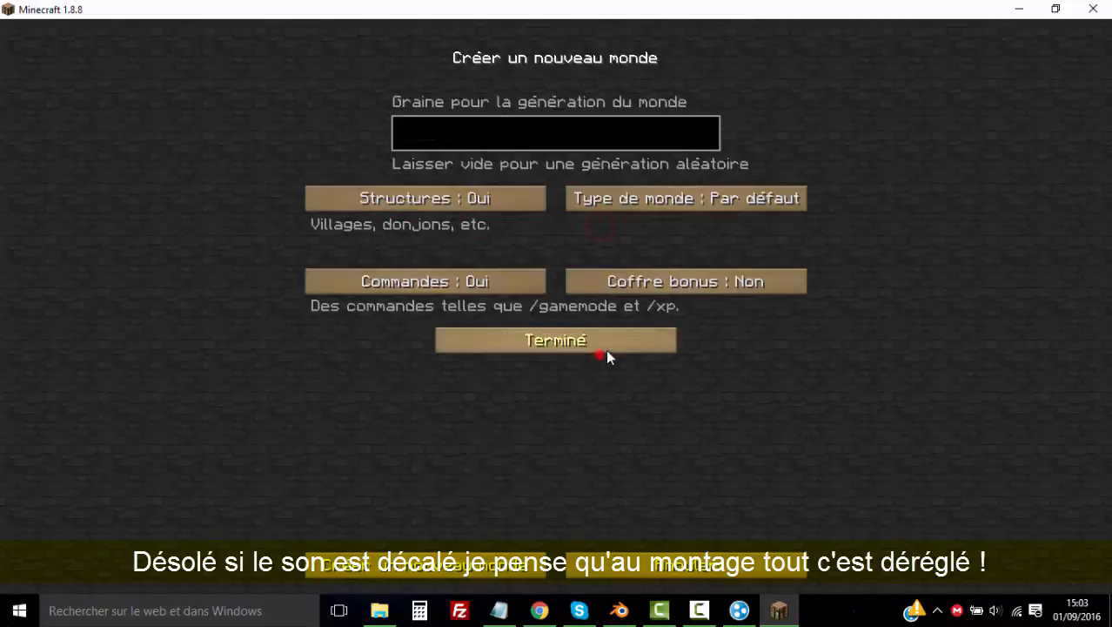
{"action": "left_click", "coordinate": [709, 200]}
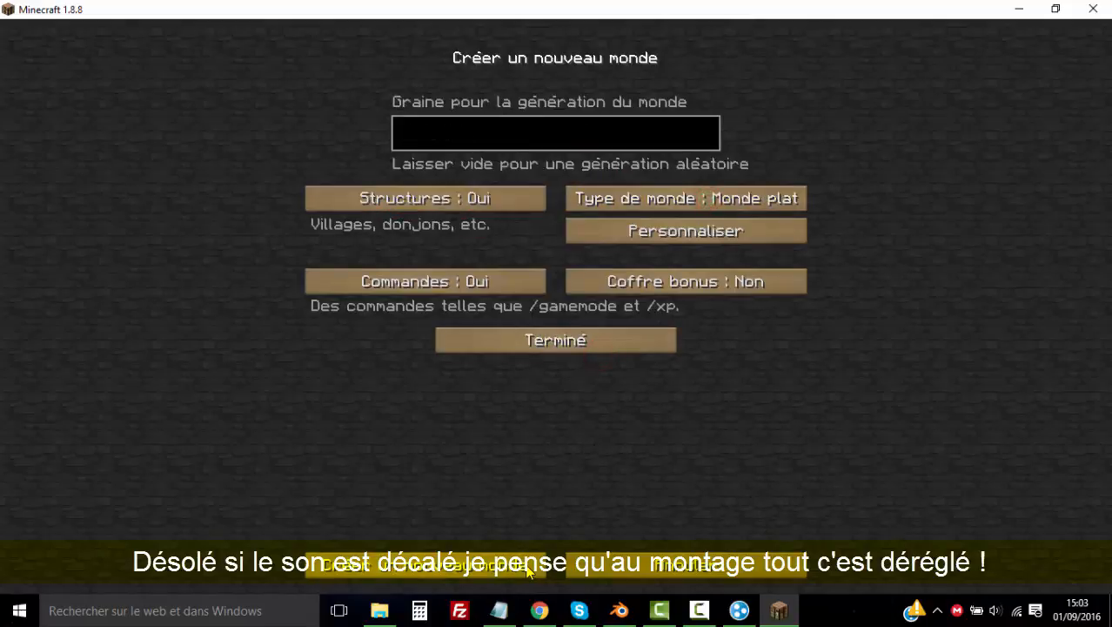
{"action": "left_click", "coordinate": [528, 568]}
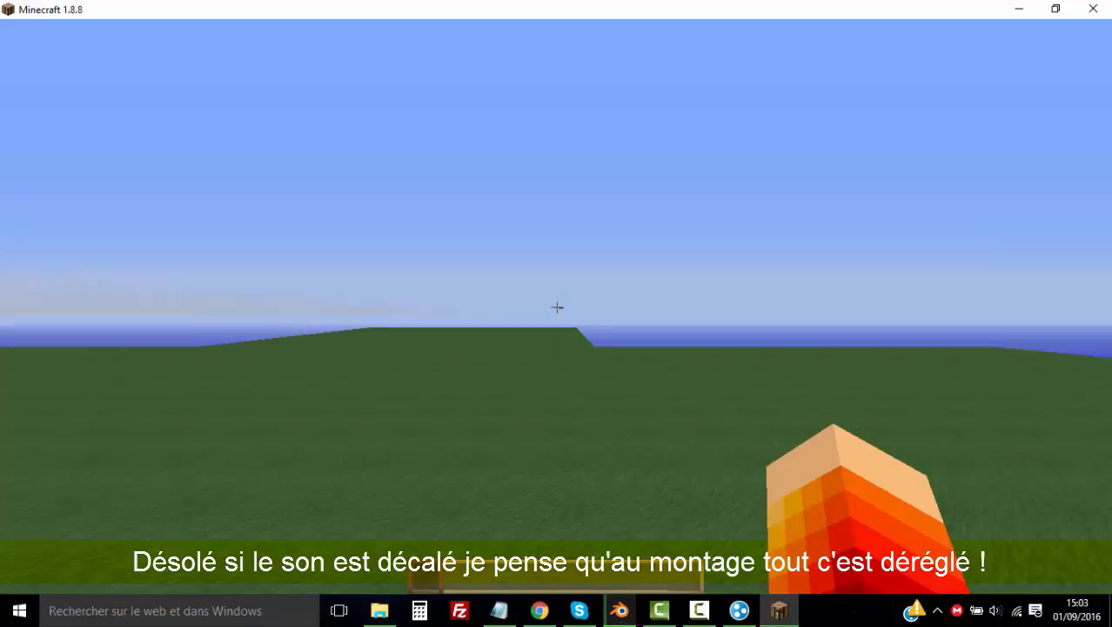
In the graphics options, limit the maximum frame rate to 50 fps and reduce the render distance to 2 chunks
{"action": "key", "text": "F5"}
{"action": "key", "text": "F5"}
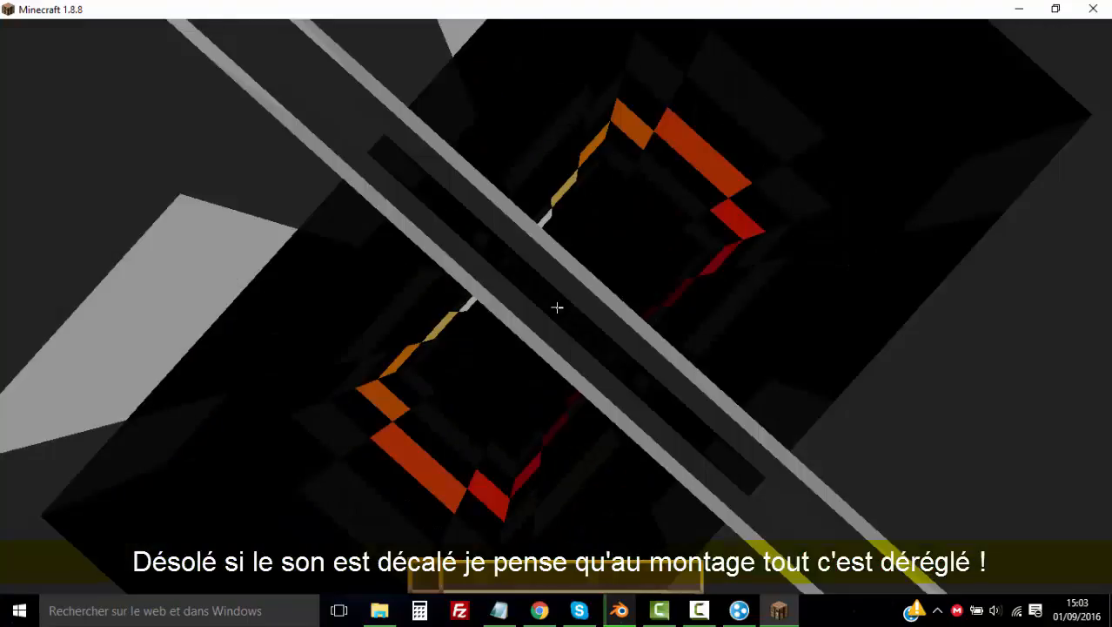
{"action": "key", "text": "Escape"}
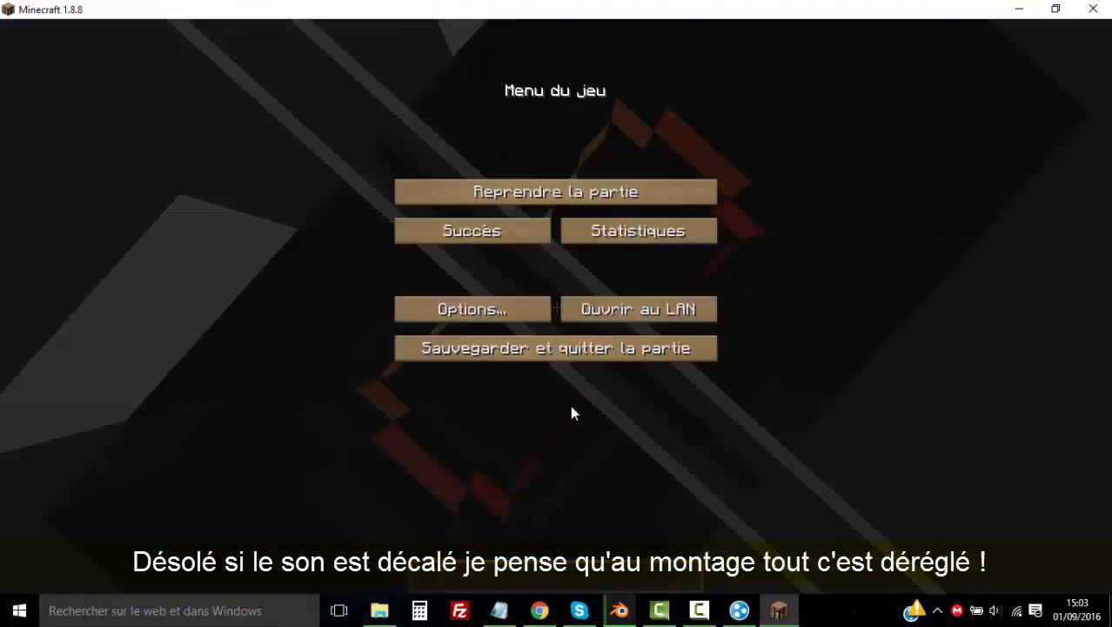
{"action": "left_click", "coordinate": [491, 310]}
{"action": "left_click", "coordinate": [473, 280]}
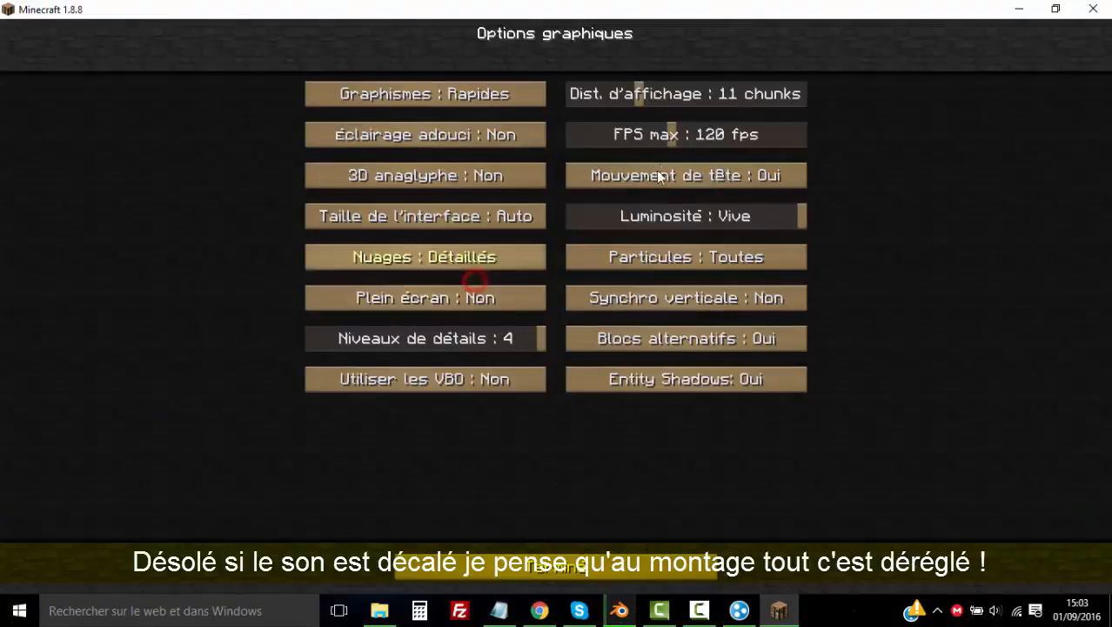
{"action": "left_click_drag", "start_coordinate": [670, 134], "coordinate": [611, 141]}
{"action": "left_click", "coordinate": [648, 94]}
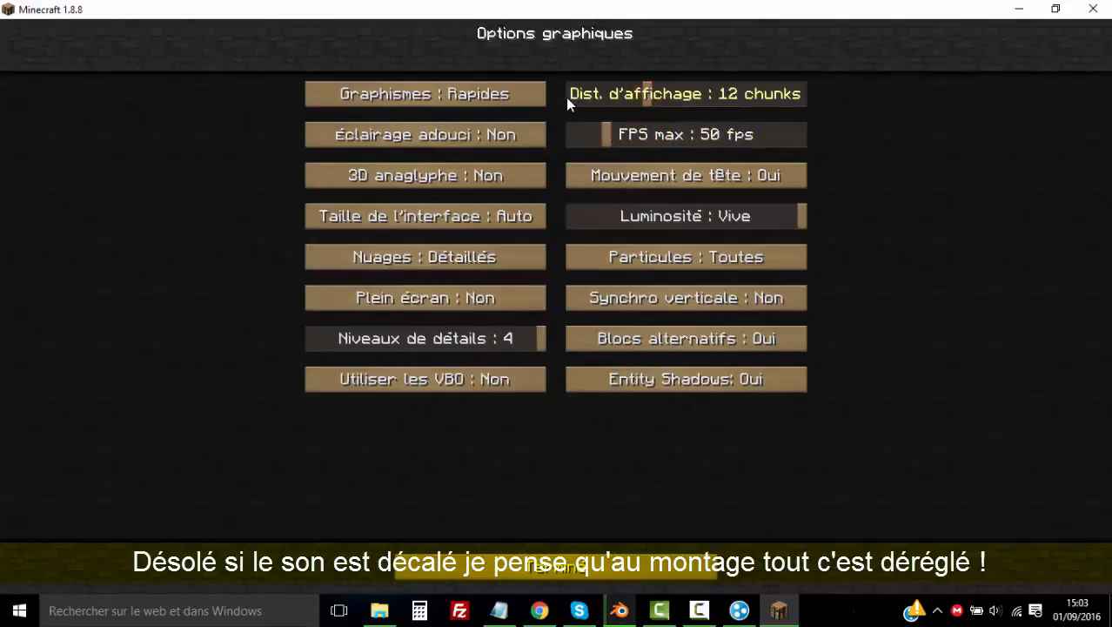
{"action": "left_click", "coordinate": [566, 97]}
{"action": "key", "text": "Escape"}
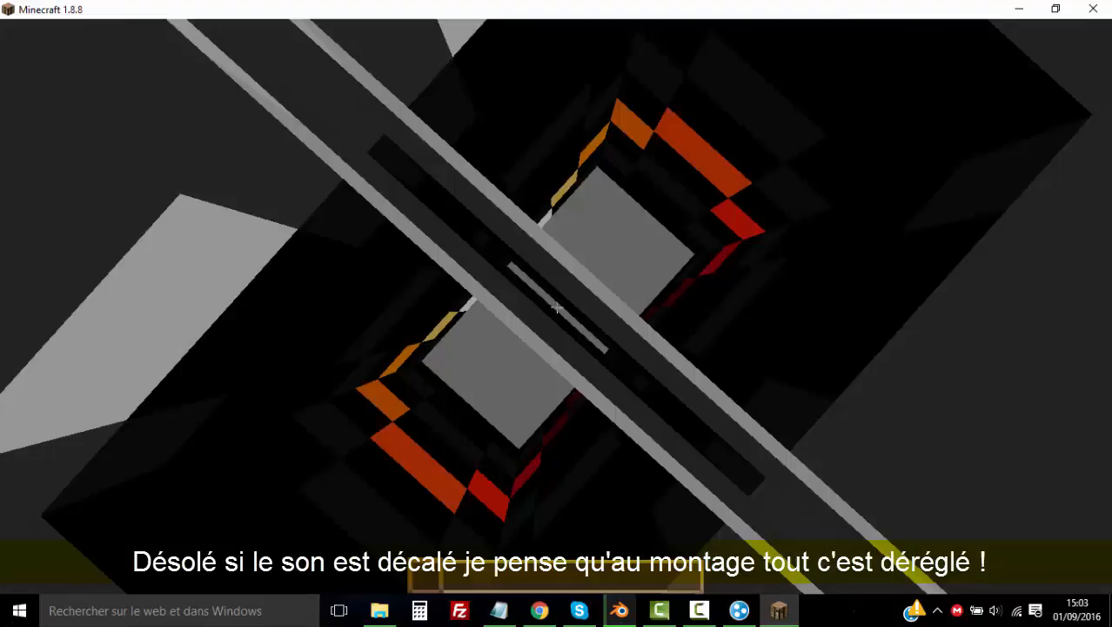
Display the debug information and lower the maximum frame rate to 20 fps in the graphics options
{"action": "key", "text": "F3"}
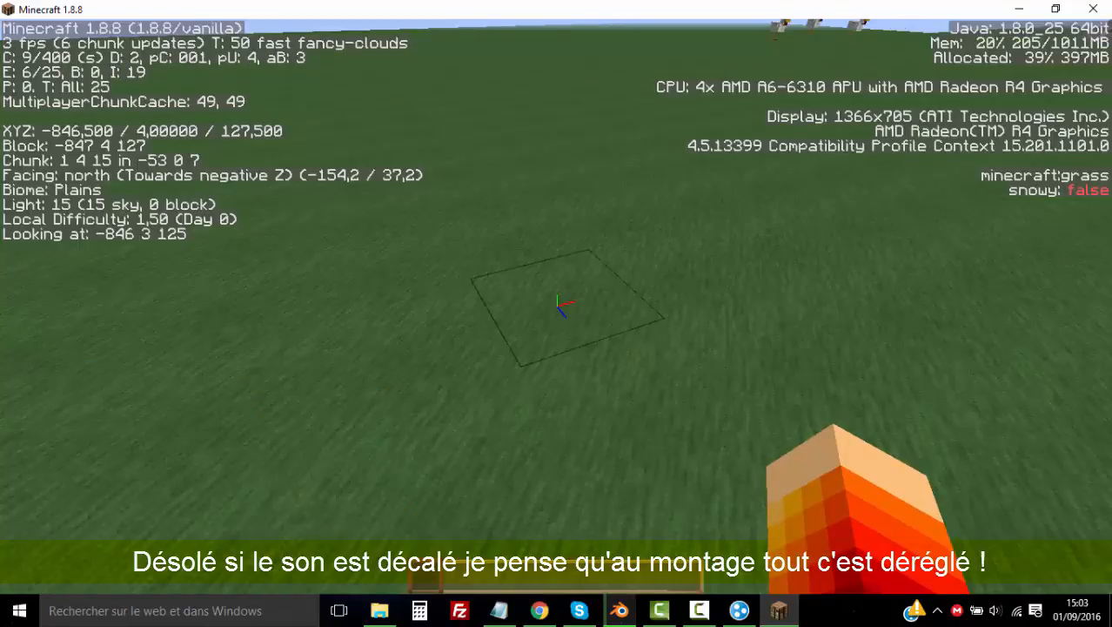
{"action": "key", "text": "Escape"}
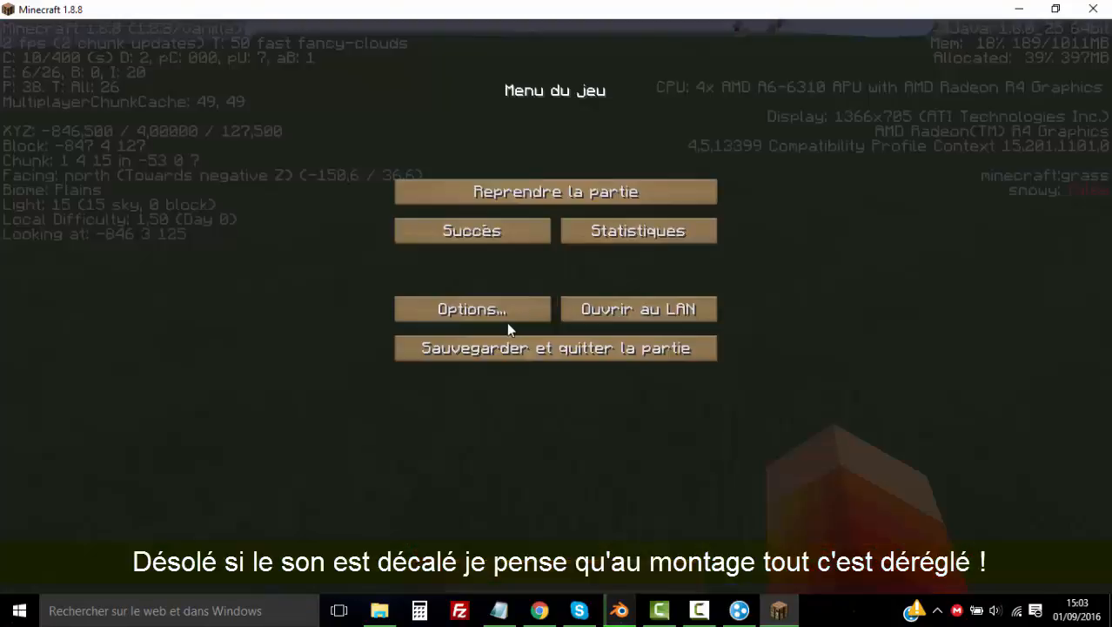
{"action": "left_click", "coordinate": [435, 305]}
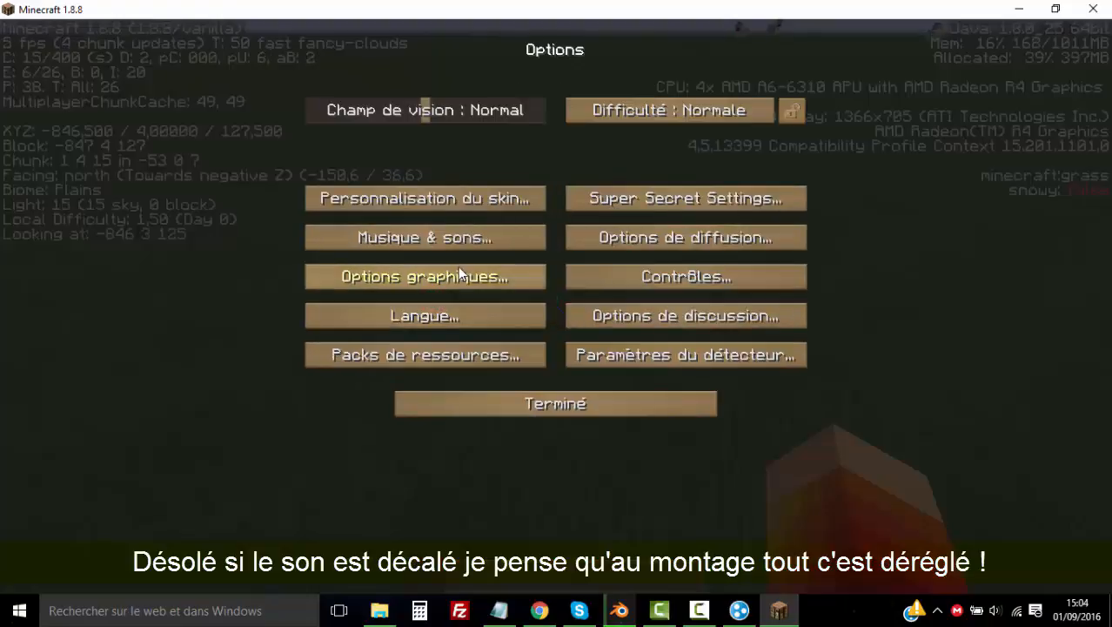
{"action": "left_click", "coordinate": [461, 275]}
{"action": "left_click_drag", "start_coordinate": [605, 135], "coordinate": [580, 143]}
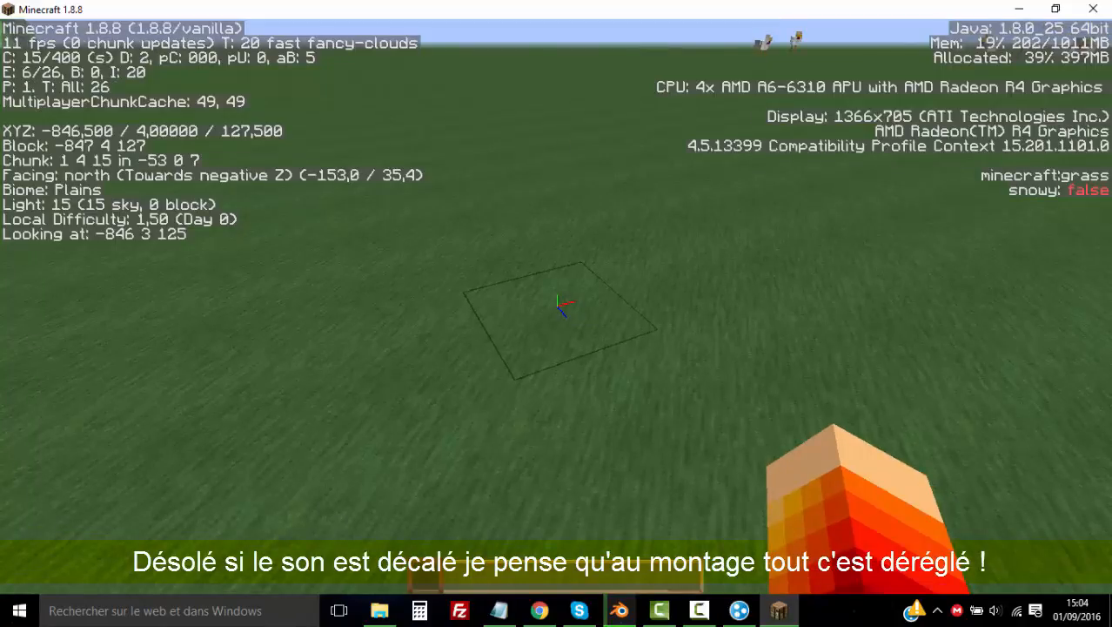
Set the difficulty to peaceful with the command /difficulty 0 and hide the debug information
{"action": "type", "text": "/di"}
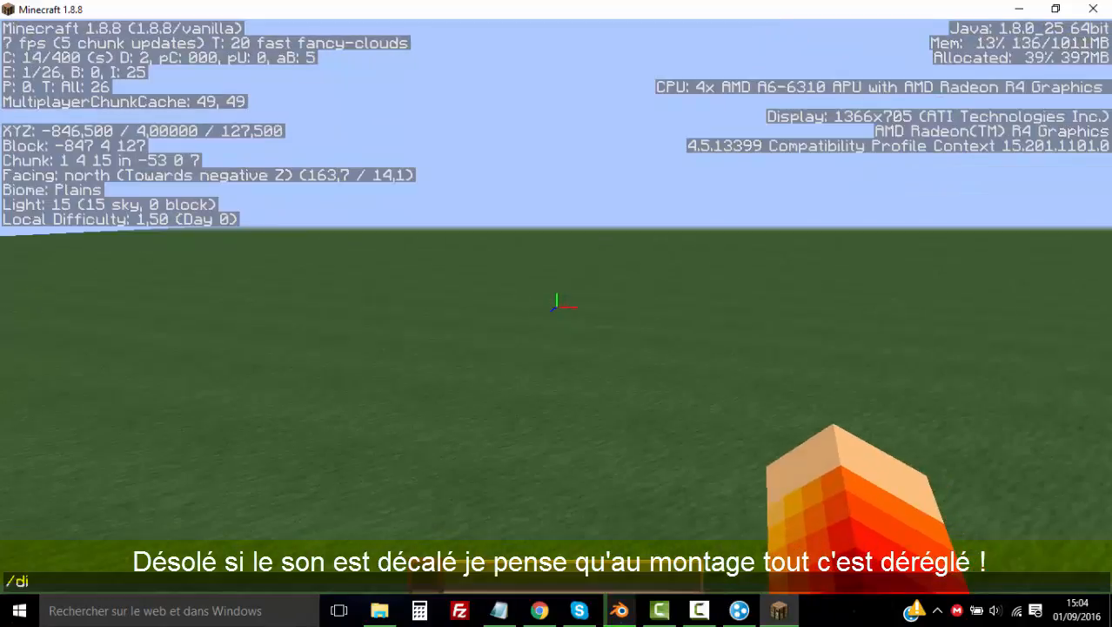
{"action": "type", "text": "fficulty 0"}
{"action": "key", "text": "Return"}
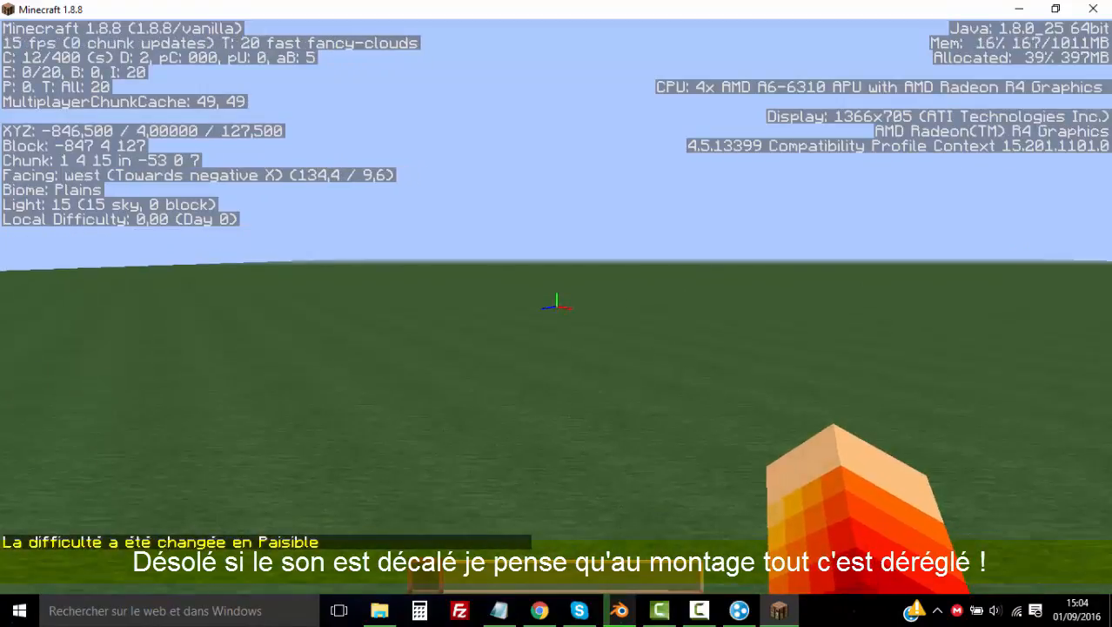
{"action": "key", "text": "F3"}
{"action": "key", "text": "Escape"}
{"action": "left_click", "coordinate": [606, 305]}
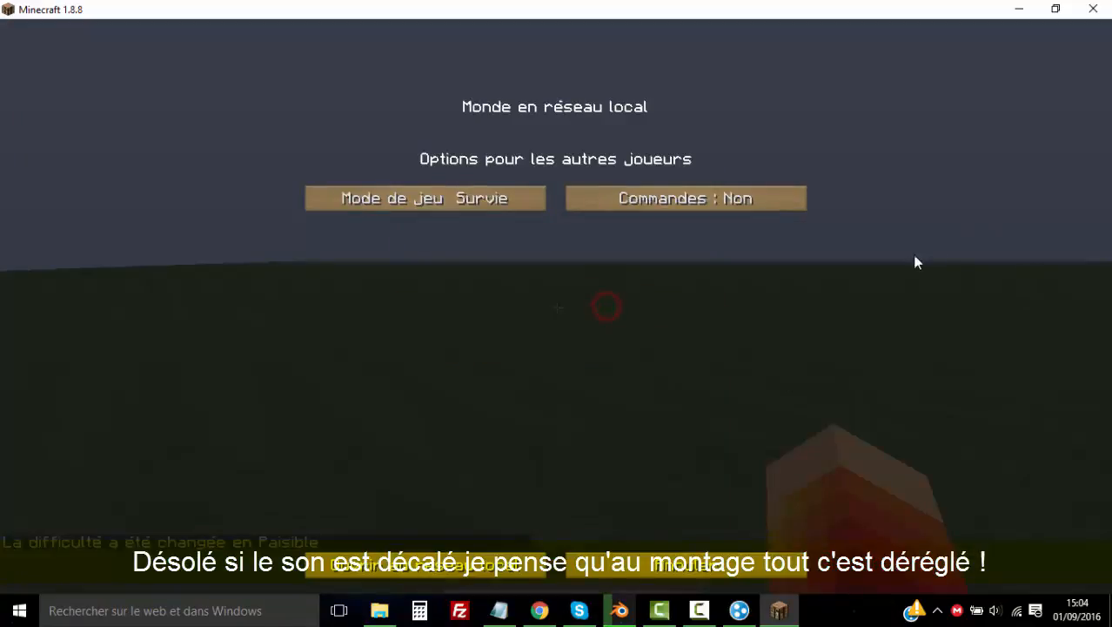
{"action": "left_click", "coordinate": [622, 608]}
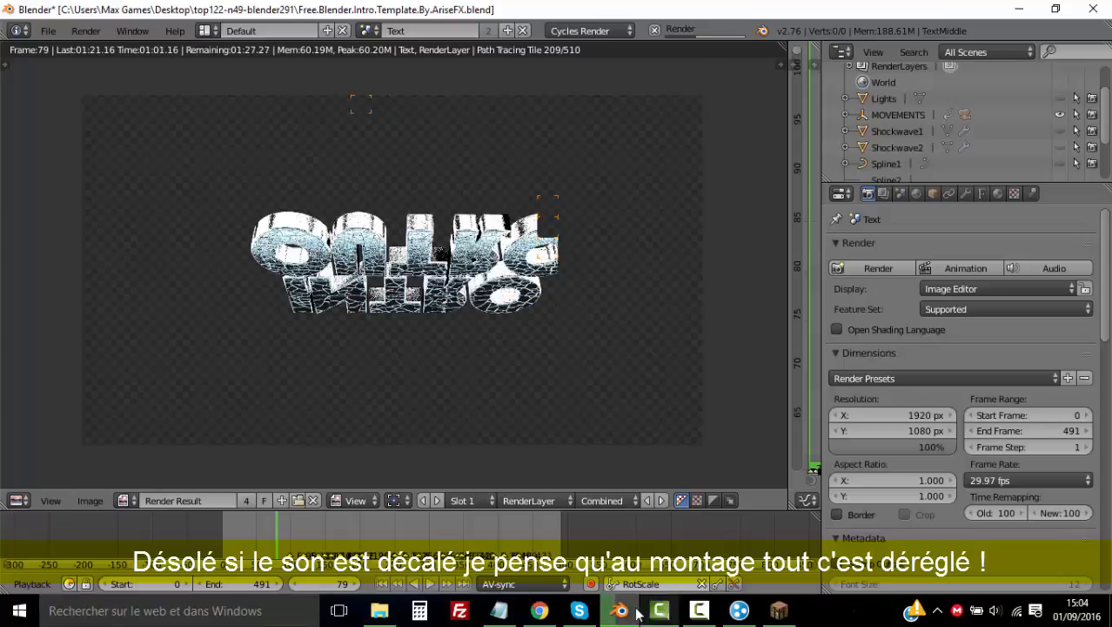
{"action": "left_click", "coordinate": [621, 610]}
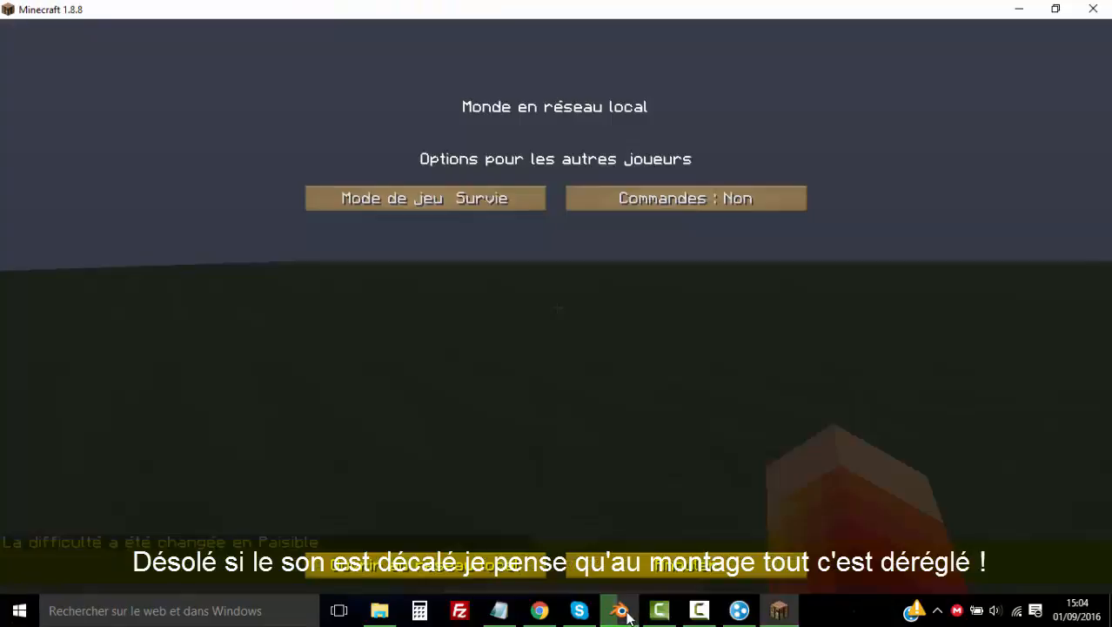
{"action": "left_click", "coordinate": [623, 207]}
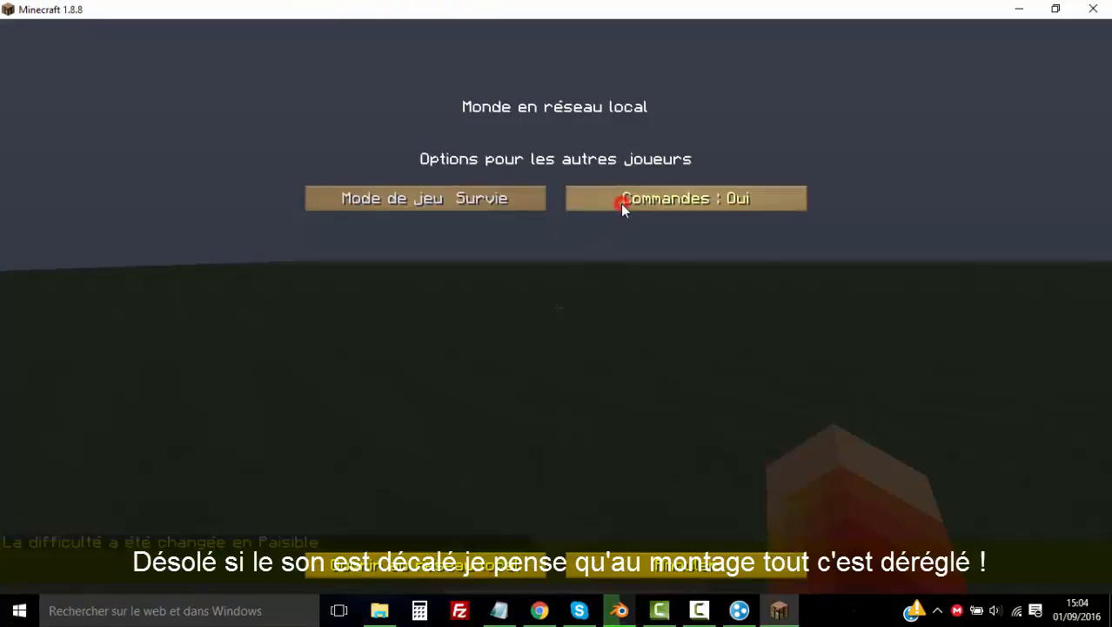
{"action": "left_click", "coordinate": [716, 192]}
{"action": "key", "text": "Escape"}
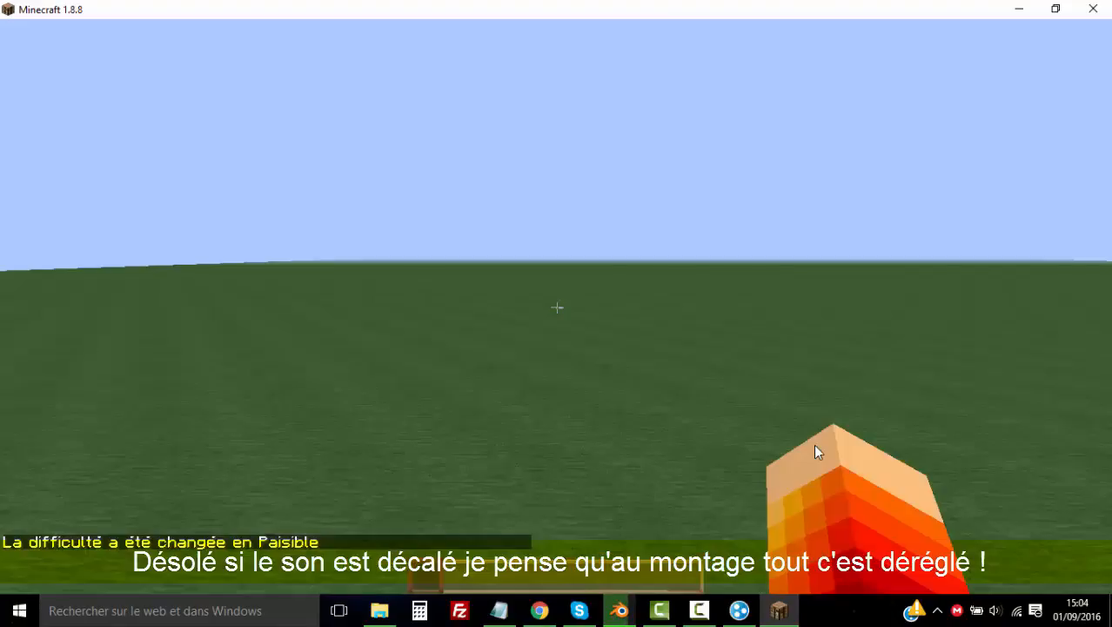
Lower the game's main volume to its minimum in the music and sound options and return to the game menu
{"action": "key", "text": "Escape"}
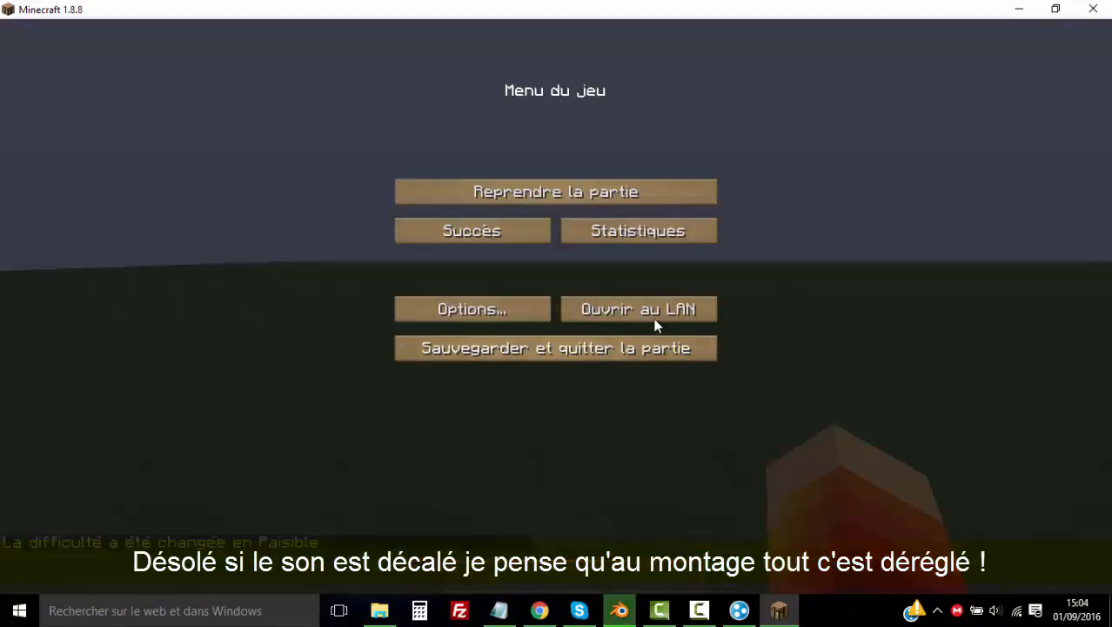
{"action": "left_click", "coordinate": [505, 314]}
{"action": "left_click", "coordinate": [466, 230]}
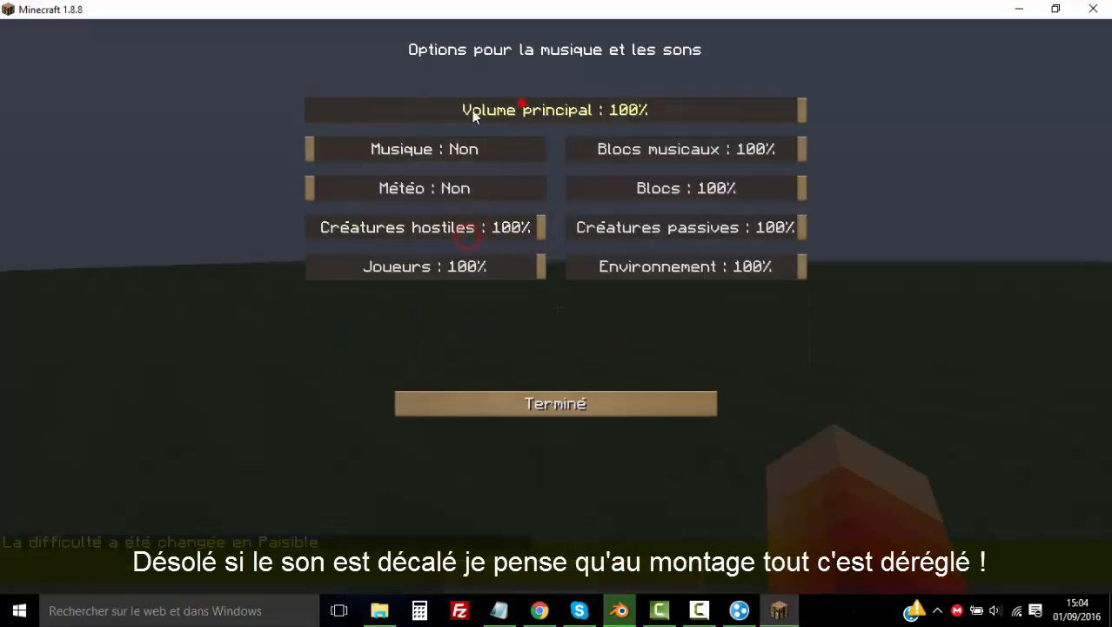
{"action": "left_click_drag", "start_coordinate": [474, 117], "coordinate": [265, 122]}
{"action": "key", "text": "Escape"}
{"action": "key", "text": "Escape"}
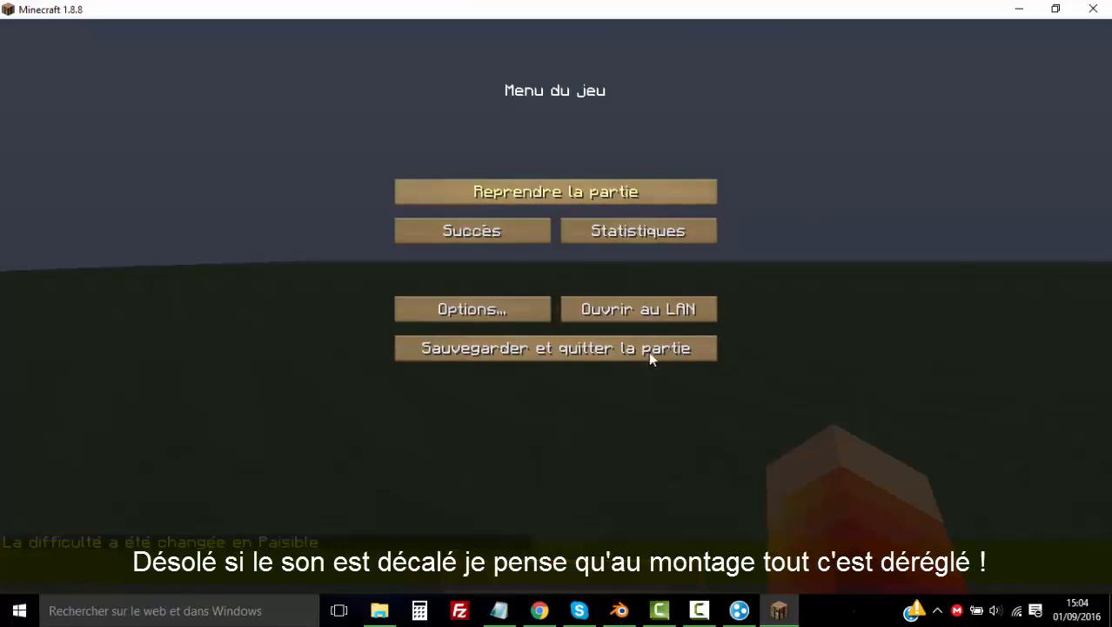
Start opening the world to LAN and set the game mode for other players to Aventure
{"action": "left_click", "coordinate": [685, 309]}
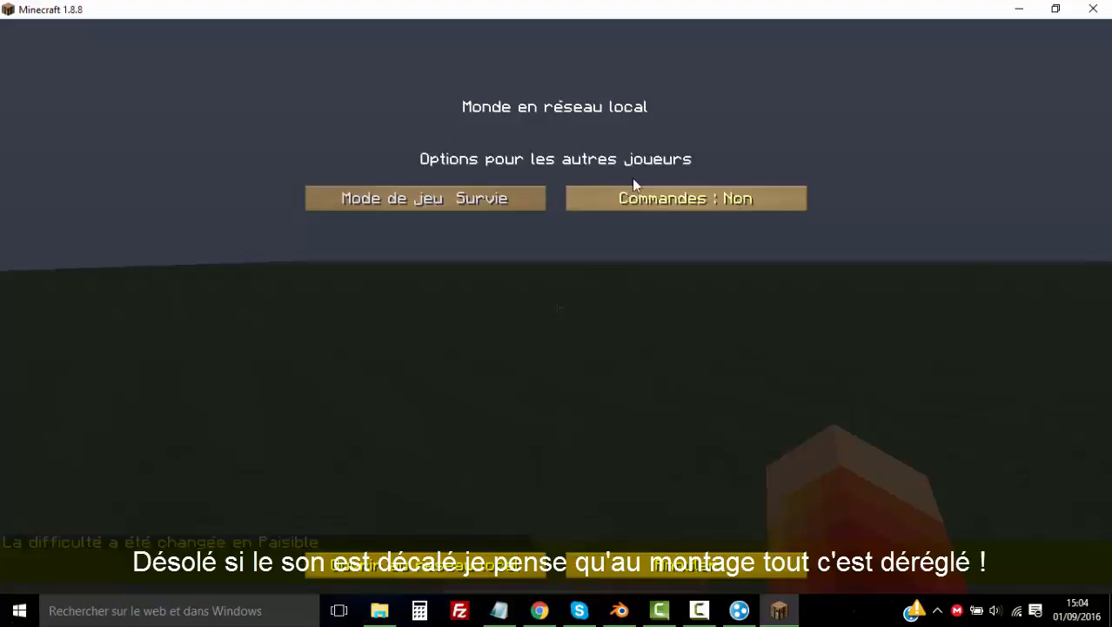
{"action": "left_click", "coordinate": [525, 201]}
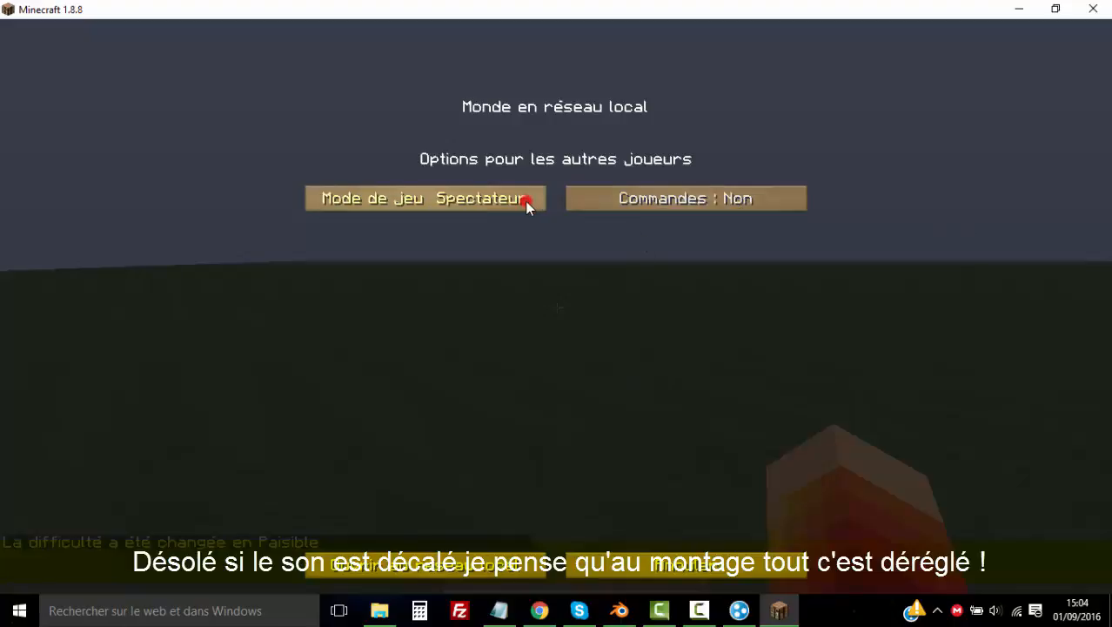
{"action": "left_click", "coordinate": [525, 201]}
{"action": "left_click", "coordinate": [525, 200]}
{"action": "left_click", "coordinate": [524, 200]}
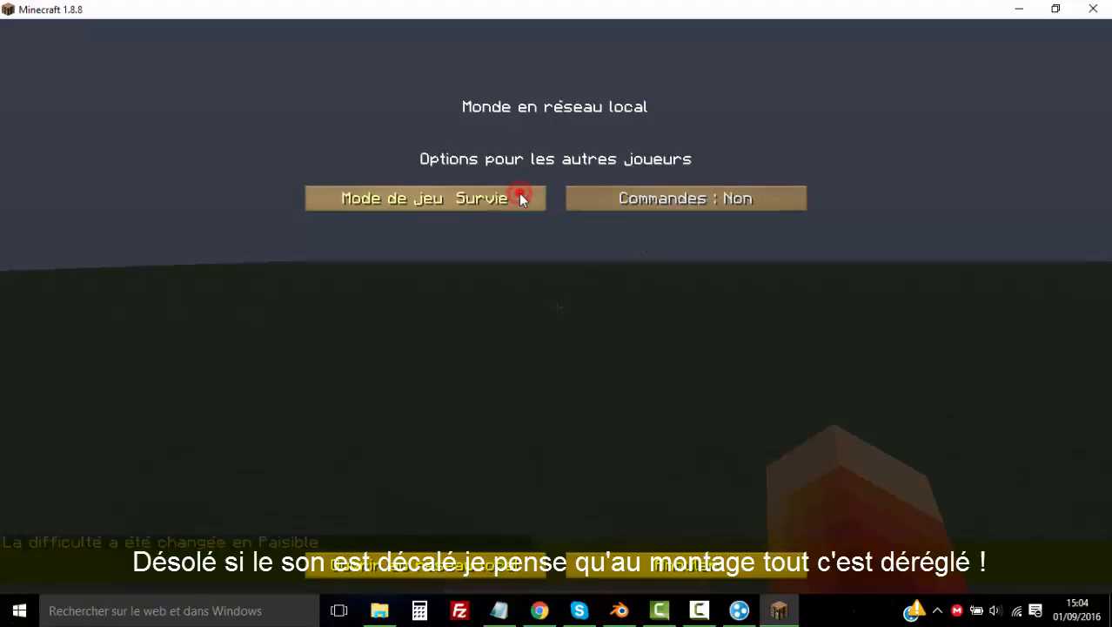
{"action": "left_click", "coordinate": [524, 200]}
{"action": "left_click", "coordinate": [524, 199]}
{"action": "left_click", "coordinate": [524, 199]}
{"action": "left_click", "coordinate": [524, 200]}
{"action": "left_click", "coordinate": [524, 199]}
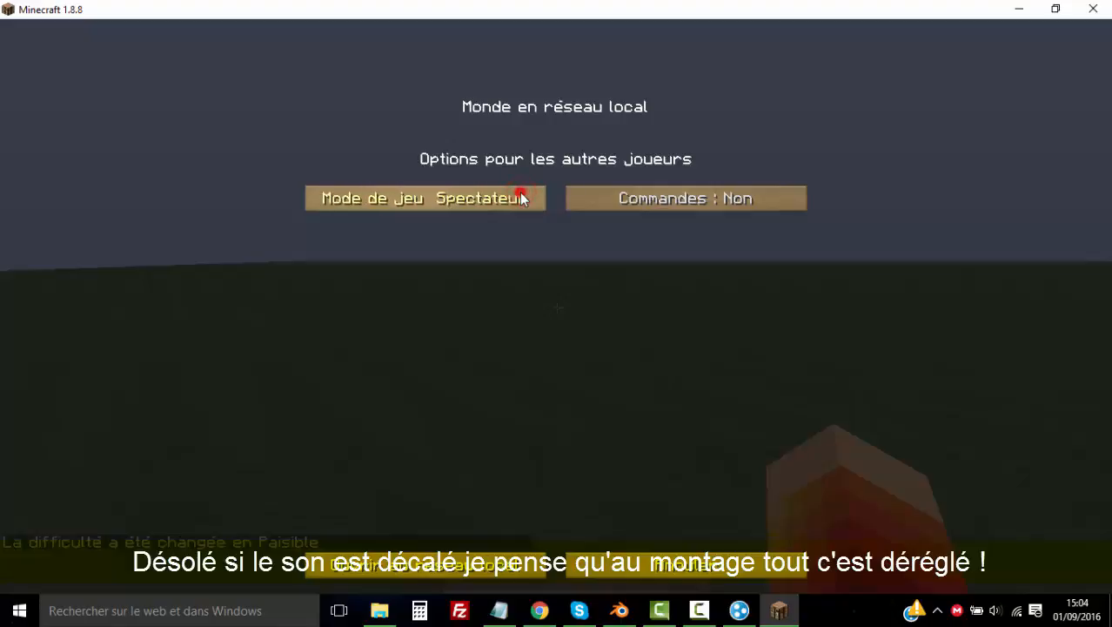
{"action": "left_click", "coordinate": [524, 199]}
{"action": "left_click", "coordinate": [524, 199]}
{"action": "left_click", "coordinate": [525, 200]}
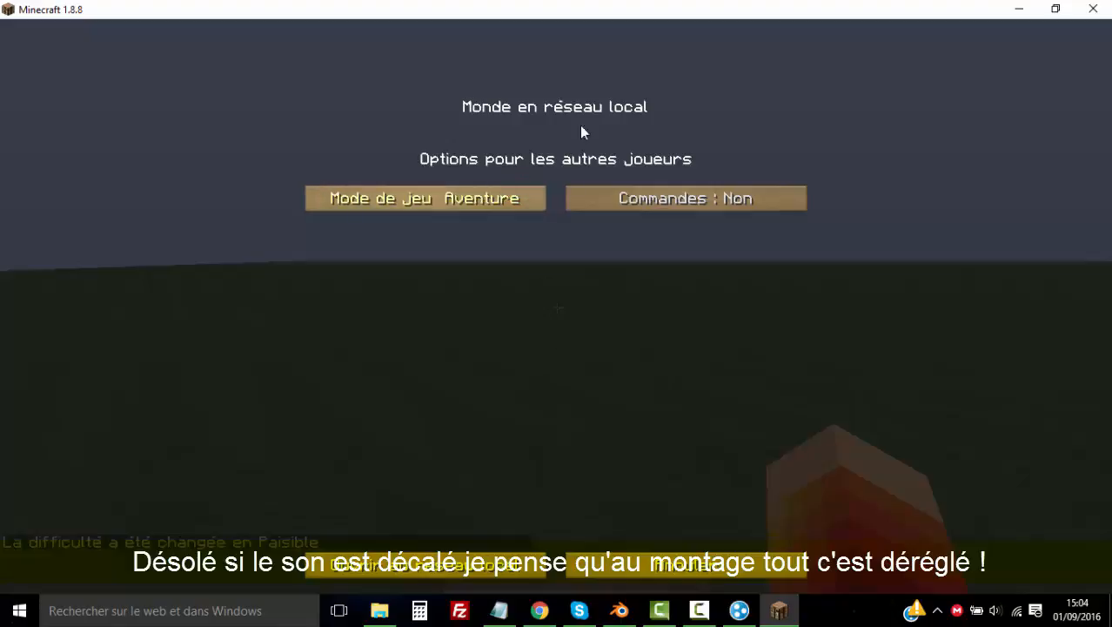
Try the commands option for other players by toggling it between Oui and Non, leaving it at Non
{"action": "left_click", "coordinate": [718, 209]}
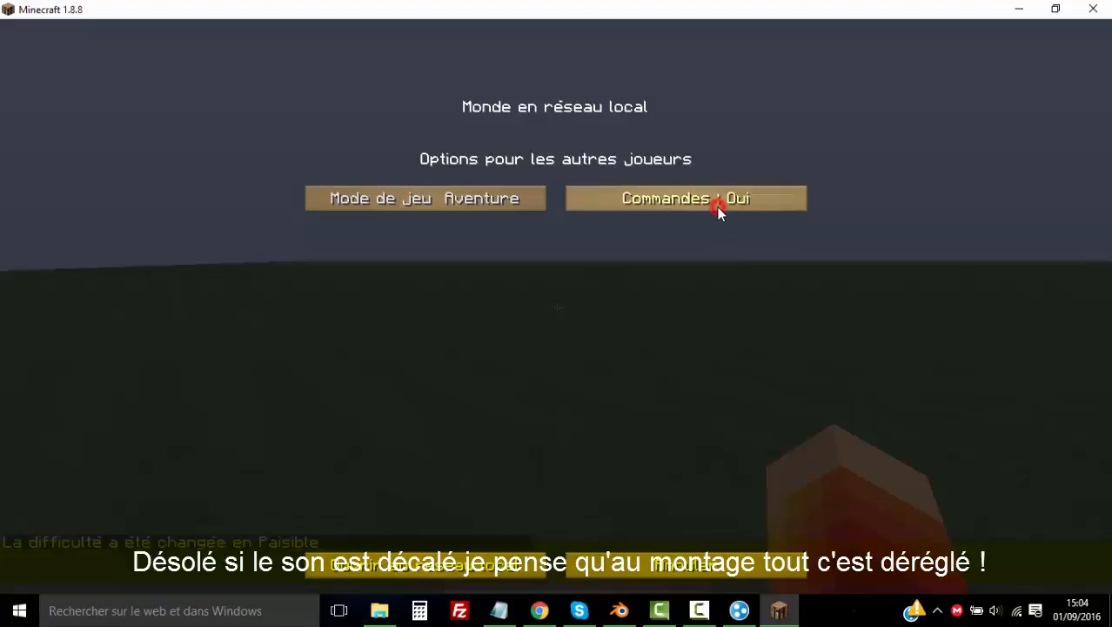
{"action": "left_click", "coordinate": [718, 209]}
{"action": "left_click", "coordinate": [719, 205]}
{"action": "left_click", "coordinate": [718, 205]}
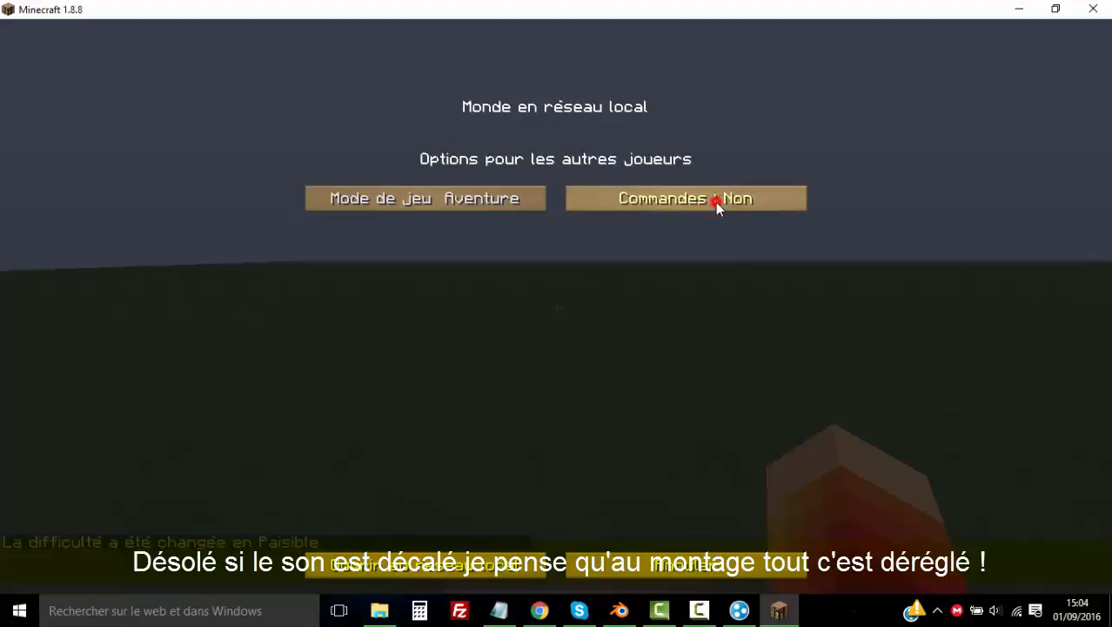
{"action": "left_click", "coordinate": [715, 201]}
{"action": "left_click", "coordinate": [715, 202]}
{"action": "left_click", "coordinate": [715, 202]}
{"action": "left_click", "coordinate": [714, 200]}
{"action": "left_click", "coordinate": [715, 200]}
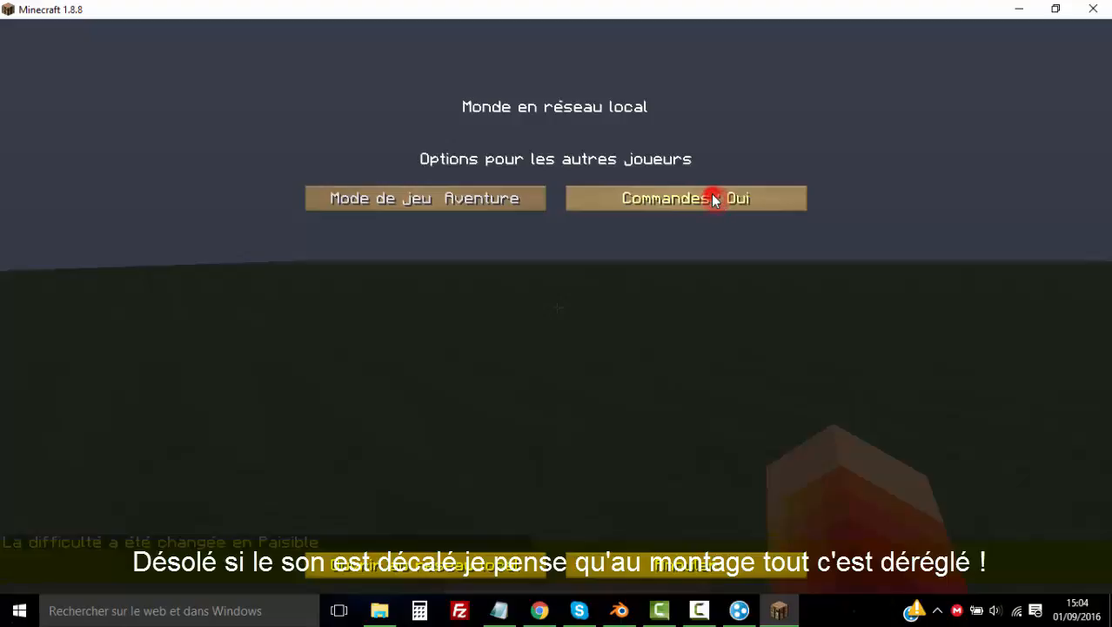
{"action": "left_click", "coordinate": [715, 200]}
{"action": "left_click", "coordinate": [712, 201]}
{"action": "left_click", "coordinate": [712, 200]}
{"action": "left_click", "coordinate": [712, 200]}
{"action": "left_click", "coordinate": [713, 198]}
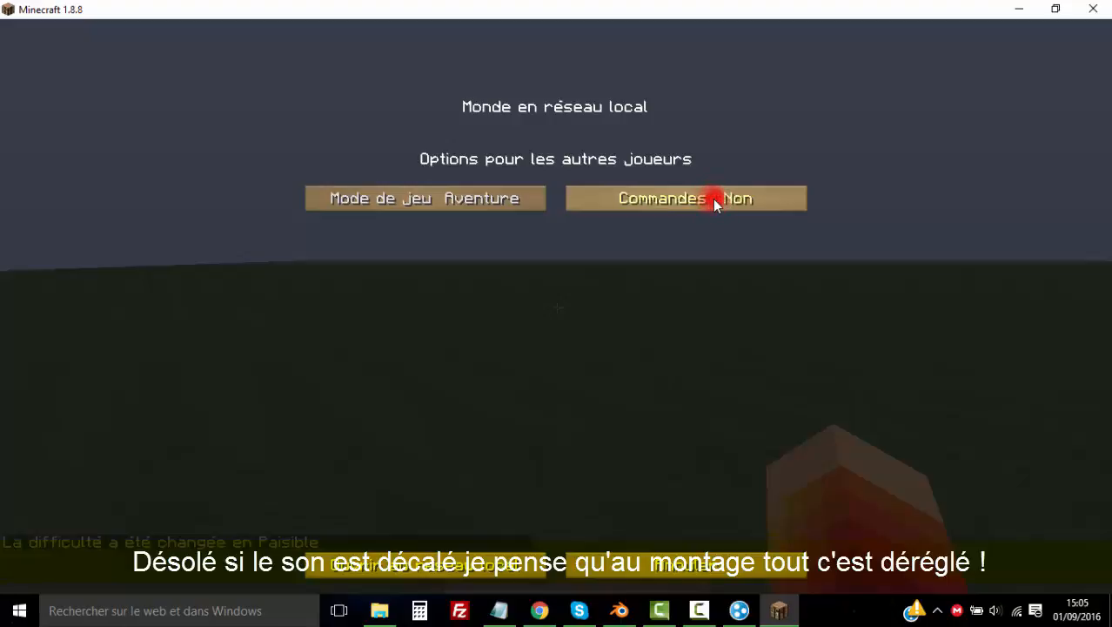
{"action": "left_click", "coordinate": [713, 198]}
{"action": "left_click", "coordinate": [713, 199]}
{"action": "left_click", "coordinate": [713, 199]}
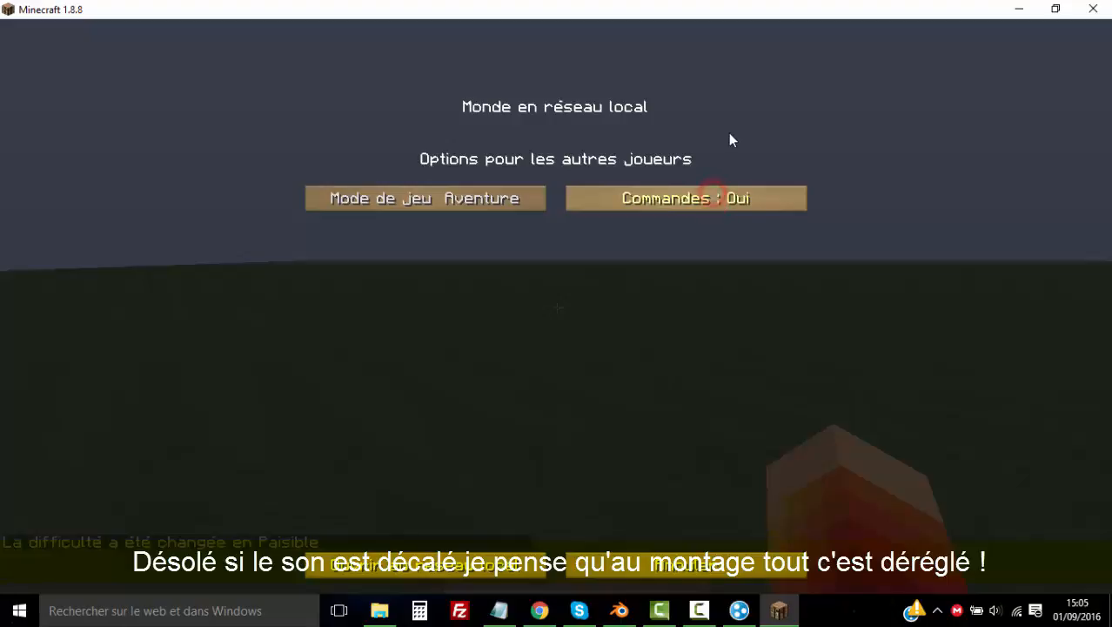
{"action": "left_click", "coordinate": [696, 199]}
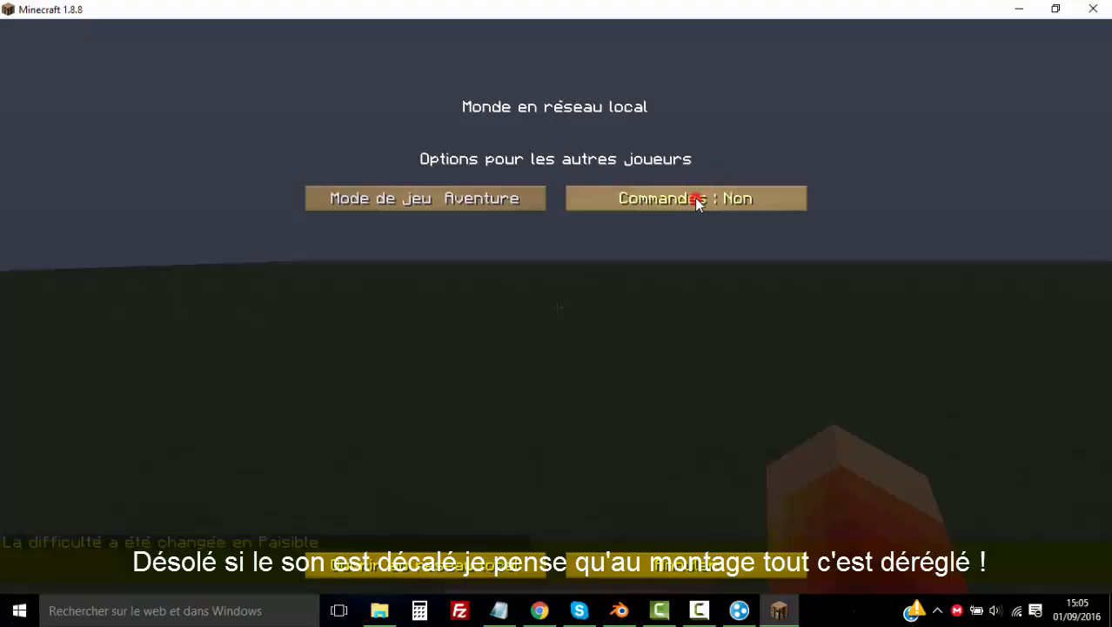
Launch the world on the local network and display the chat to read the hosting port
{"action": "left_click", "coordinate": [777, 178]}
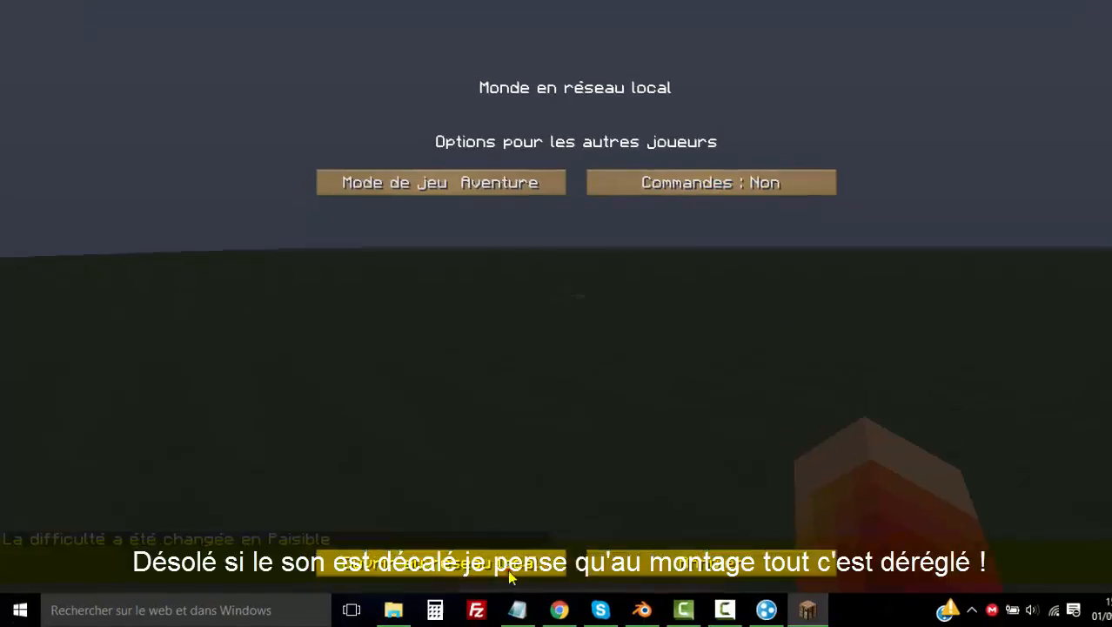
{"action": "left_click", "coordinate": [487, 565]}
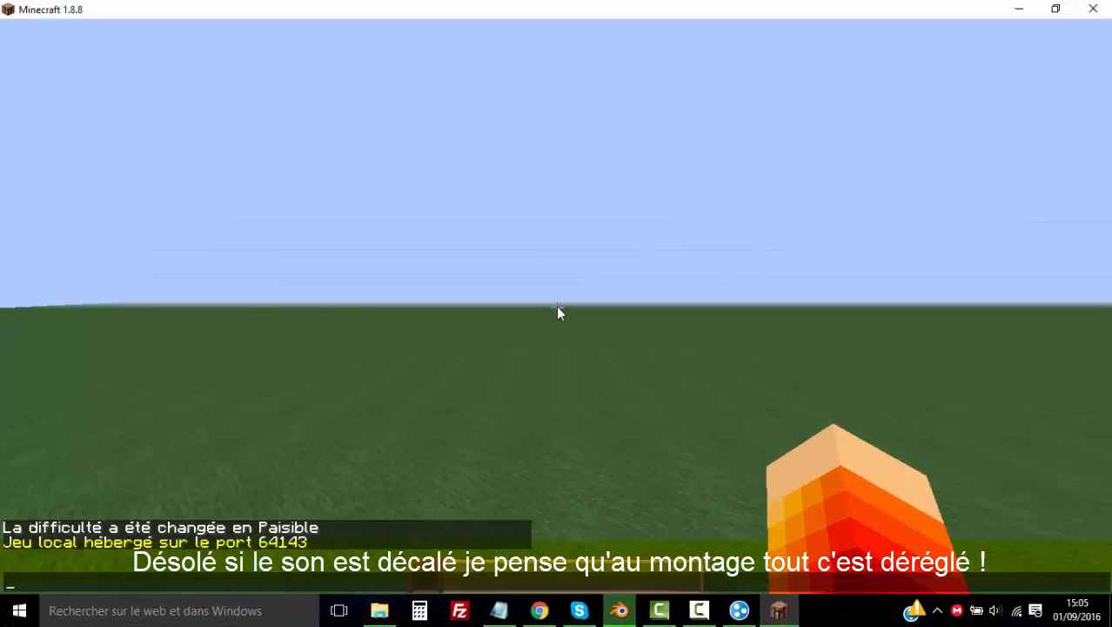
{"action": "key", "text": "Escape"}
{"action": "key", "text": "t"}
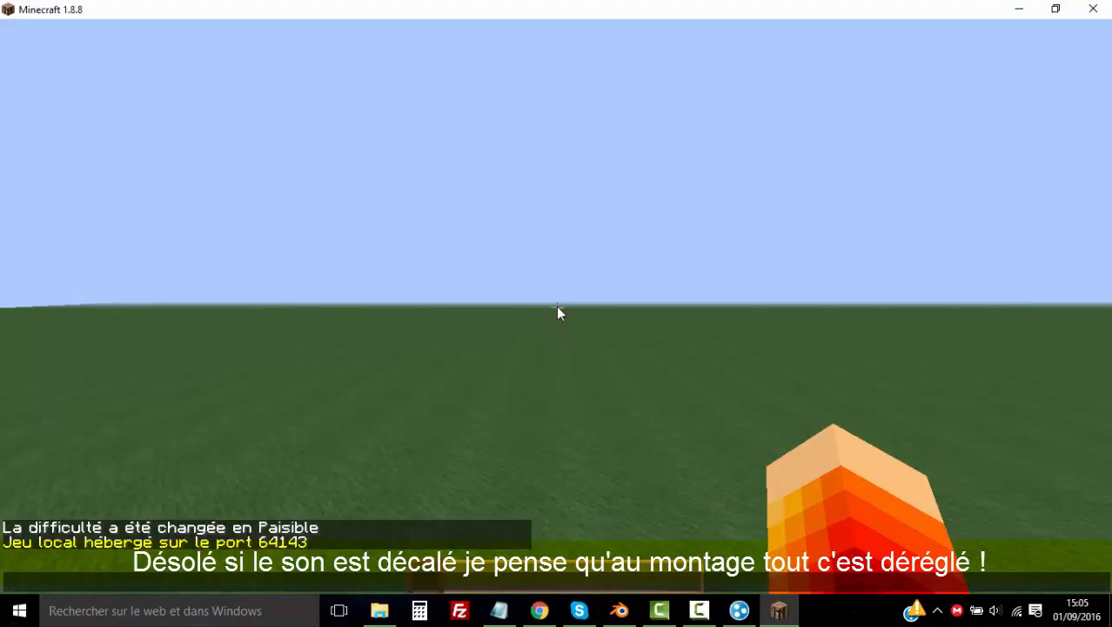
{"action": "key", "text": "Escape"}
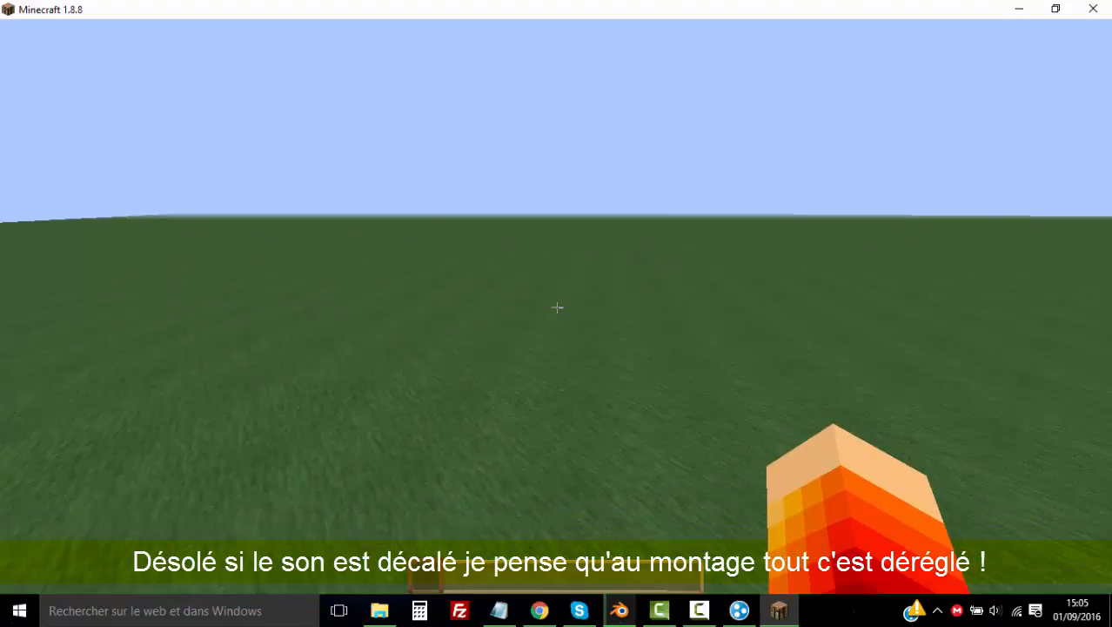
Pause the game and switch to LogMeIn Hamachi
{"action": "key", "text": "Escape"}
{"action": "left_click", "coordinate": [733, 606]}
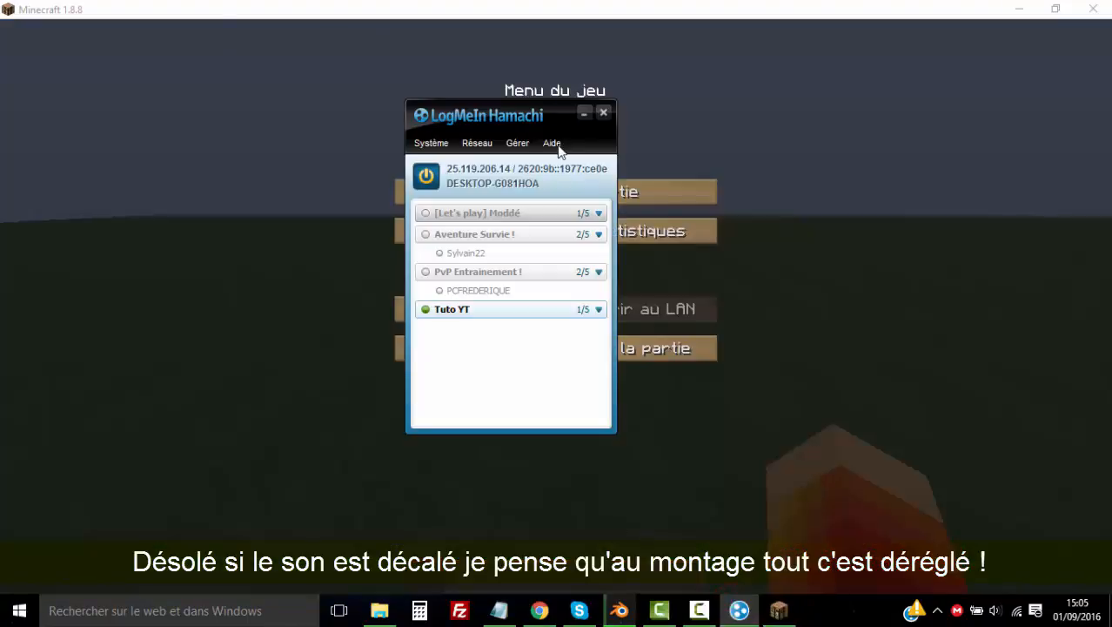
Bring the Aventure Survie ! network online, look at its member's options, and take the network offline again
{"action": "left_click", "coordinate": [481, 235]}
{"action": "right_click", "coordinate": [482, 231]}
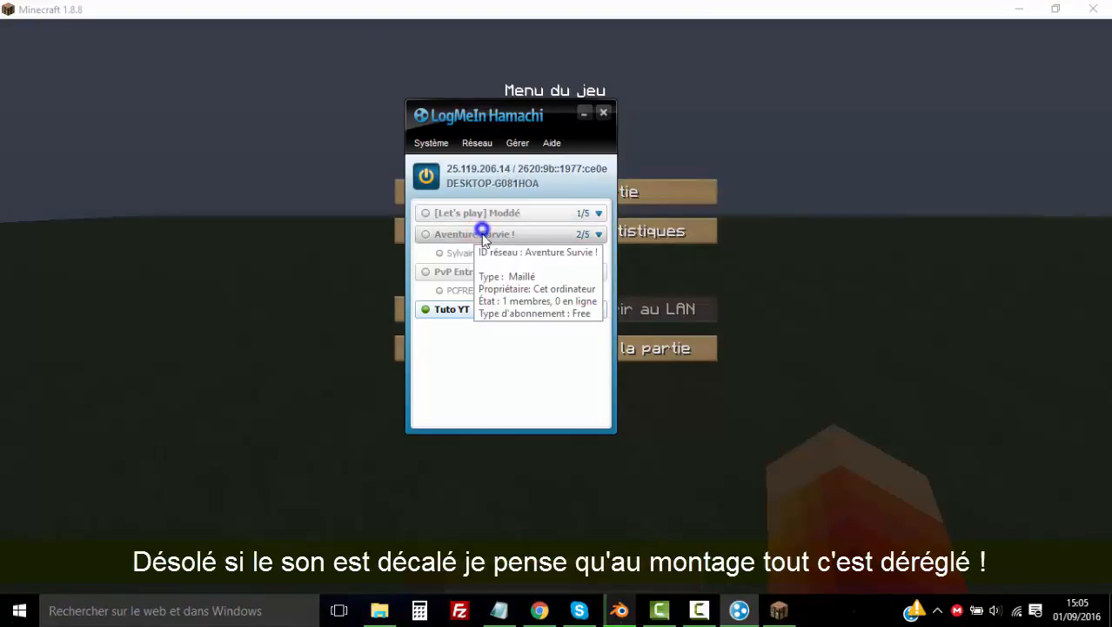
{"action": "right_click", "coordinate": [453, 252]}
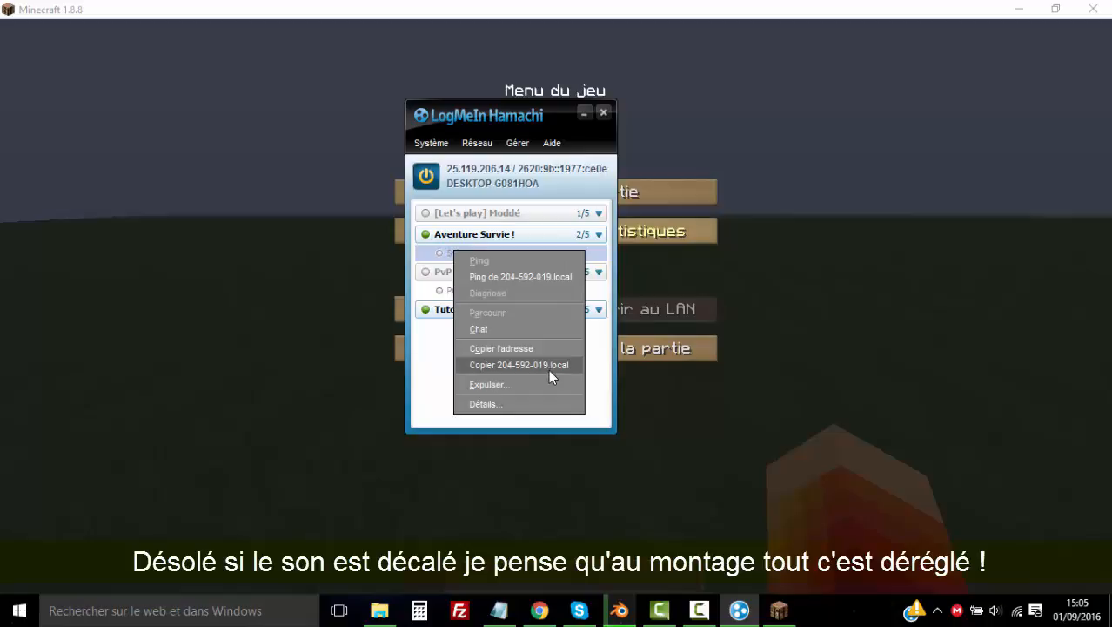
{"action": "left_click", "coordinate": [436, 376]}
{"action": "right_click", "coordinate": [483, 237]}
{"action": "left_click", "coordinate": [492, 243]}
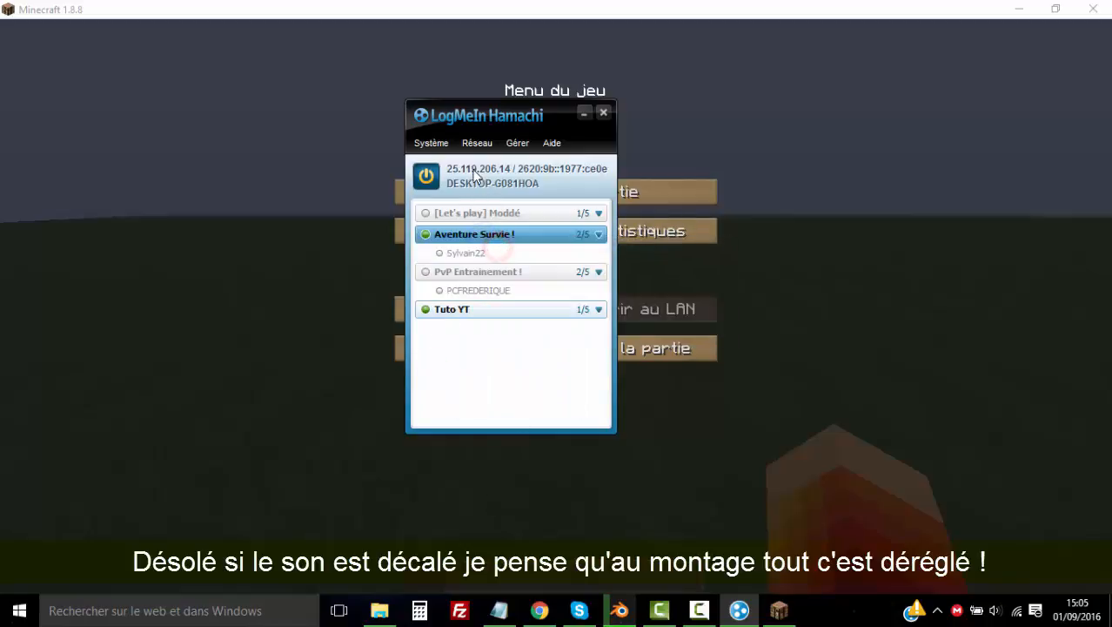
{"action": "right_click", "coordinate": [476, 175]}
{"action": "left_click", "coordinate": [513, 413]}
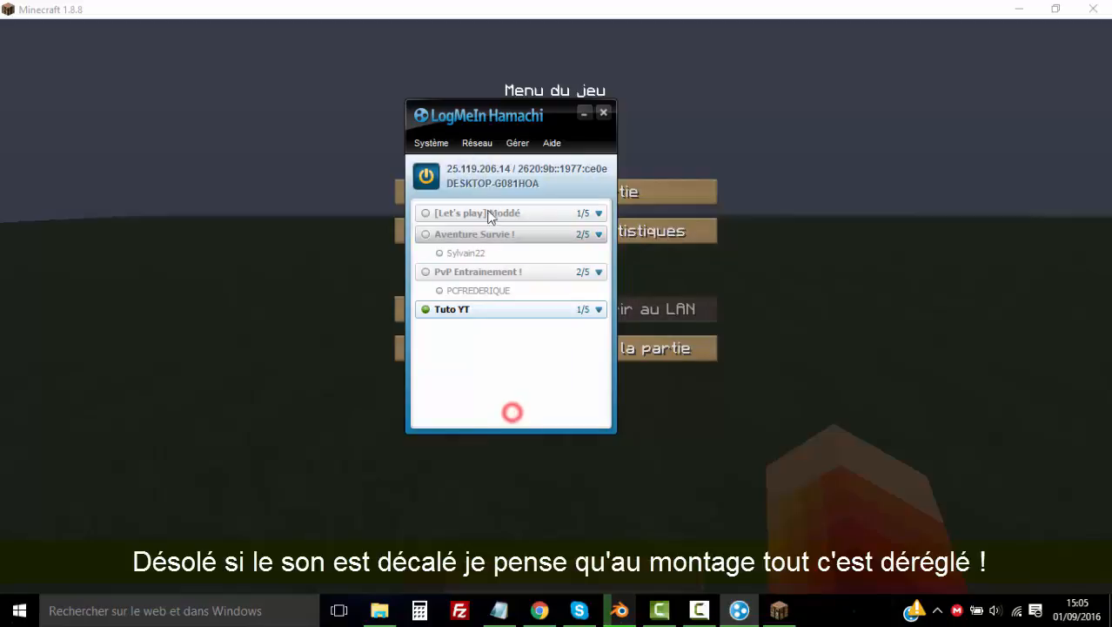
Copy this computer's IPv4 address from Hamachi and minimize its window
{"action": "right_click", "coordinate": [504, 167]}
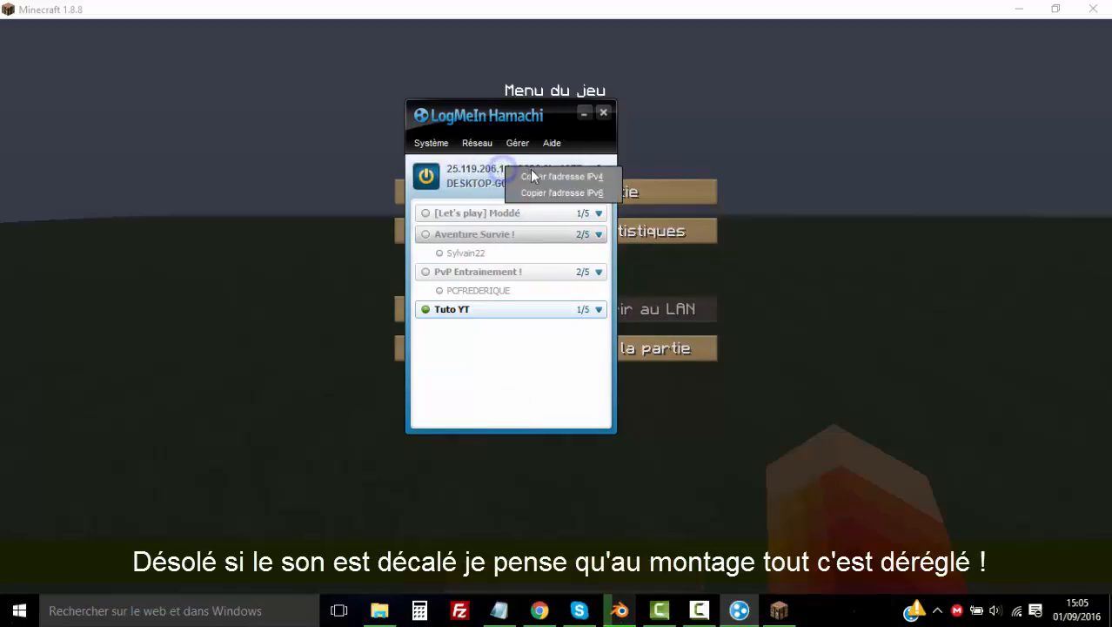
{"action": "left_click", "coordinate": [589, 174]}
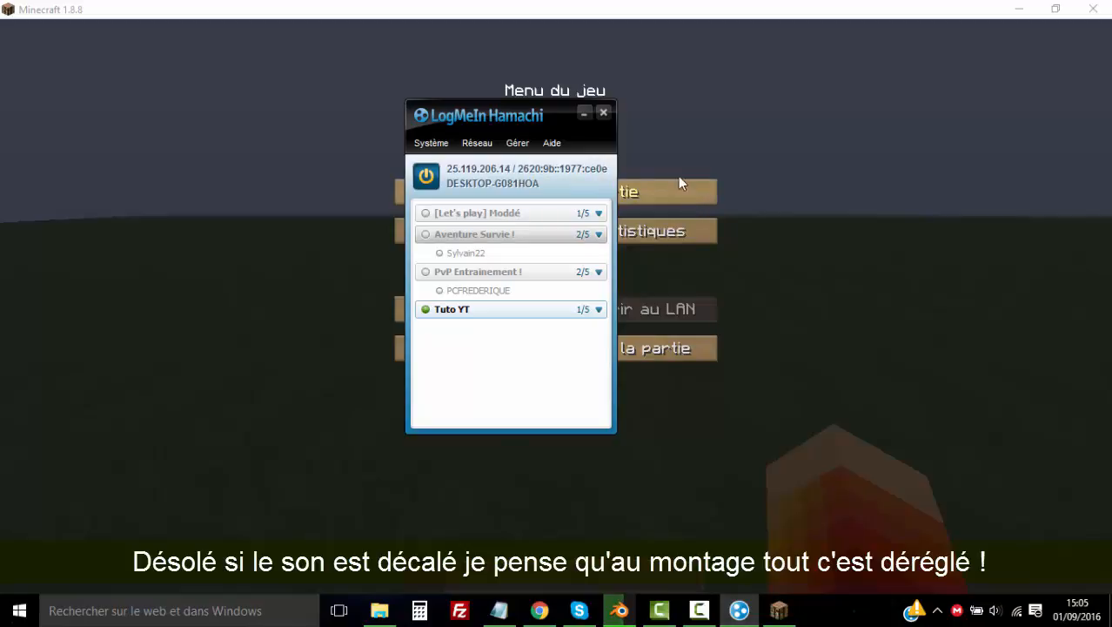
{"action": "left_click", "coordinate": [583, 114]}
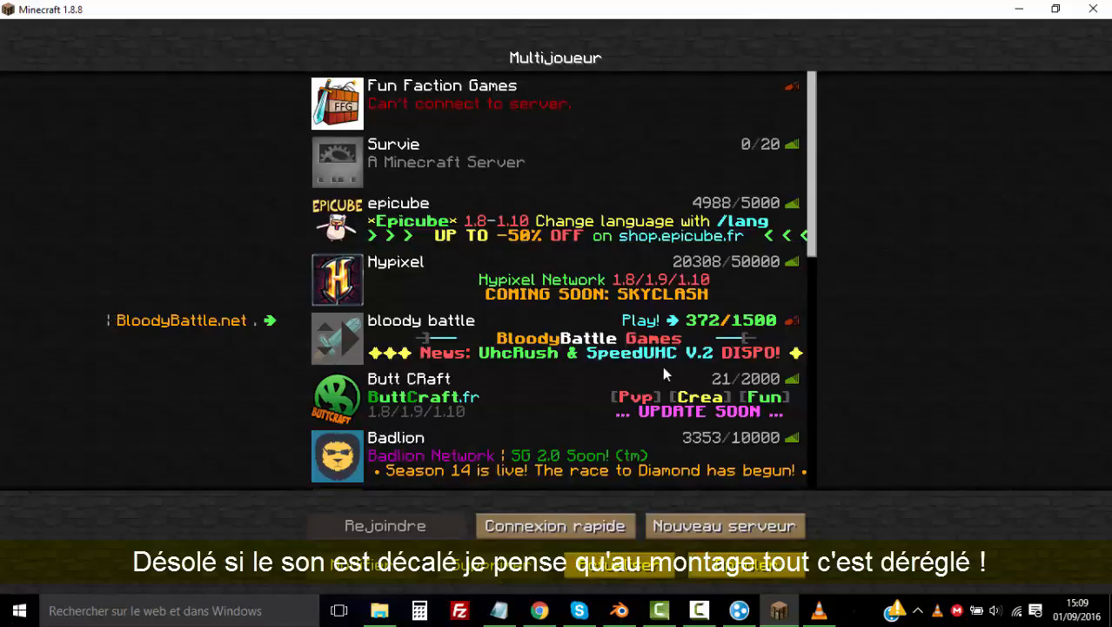
Start a new entry in the multiplayer server list with the server address 25.119.206.14
{"action": "scroll", "coordinate": [664, 368], "scroll_direction": "down", "scroll_amount": 5}
{"action": "scroll", "coordinate": [666, 373], "scroll_direction": "down", "scroll_amount": 6}
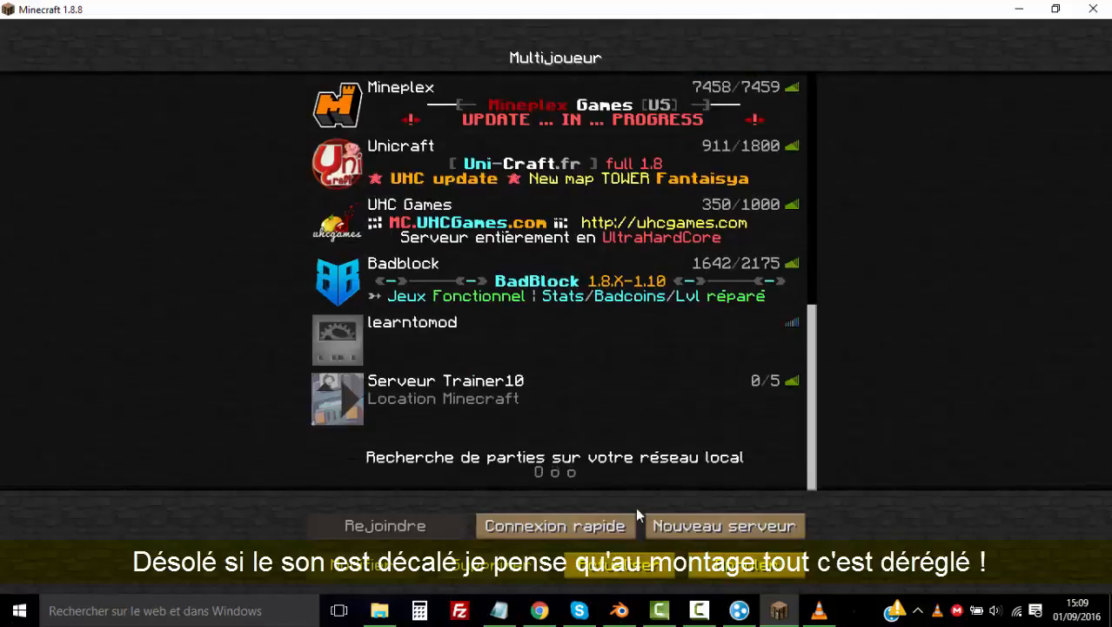
{"action": "left_click", "coordinate": [722, 525]}
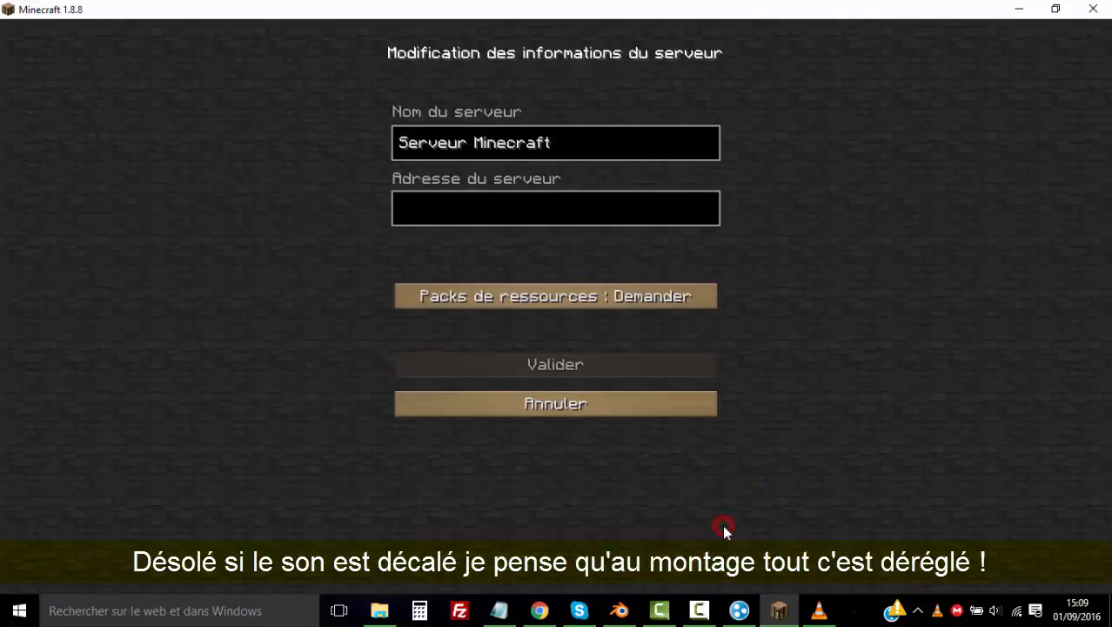
{"action": "left_click", "coordinate": [571, 200]}
{"action": "type", "text": "25.119.206.14"}
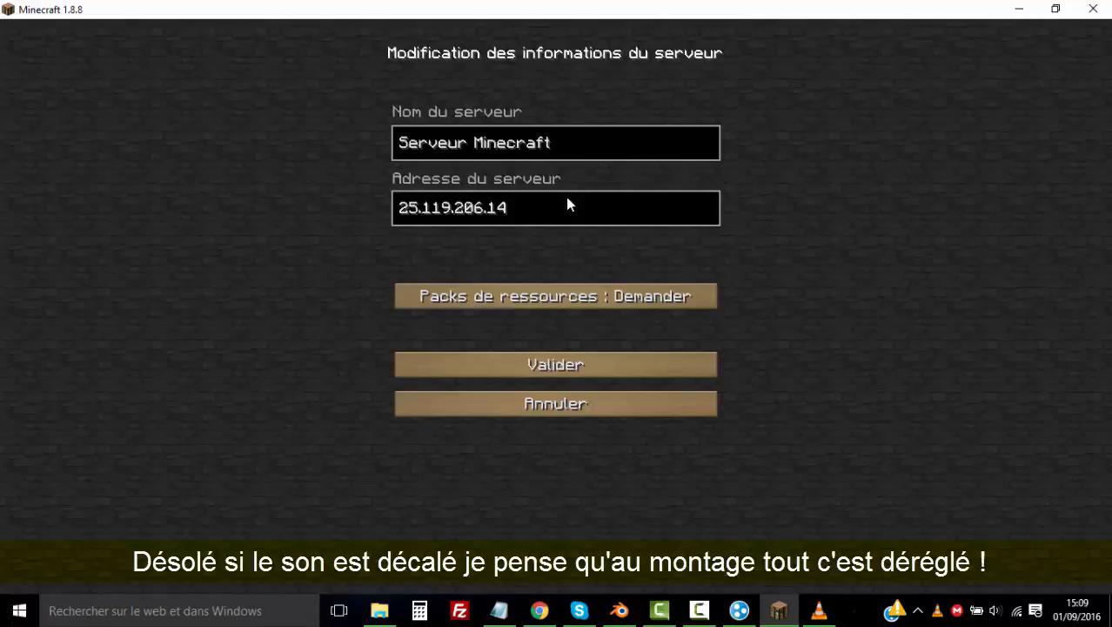
Switch to LogMeIn Hamachi to review the network options and the Tuto YT network, and minimize it again
{"action": "left_click", "coordinate": [739, 611]}
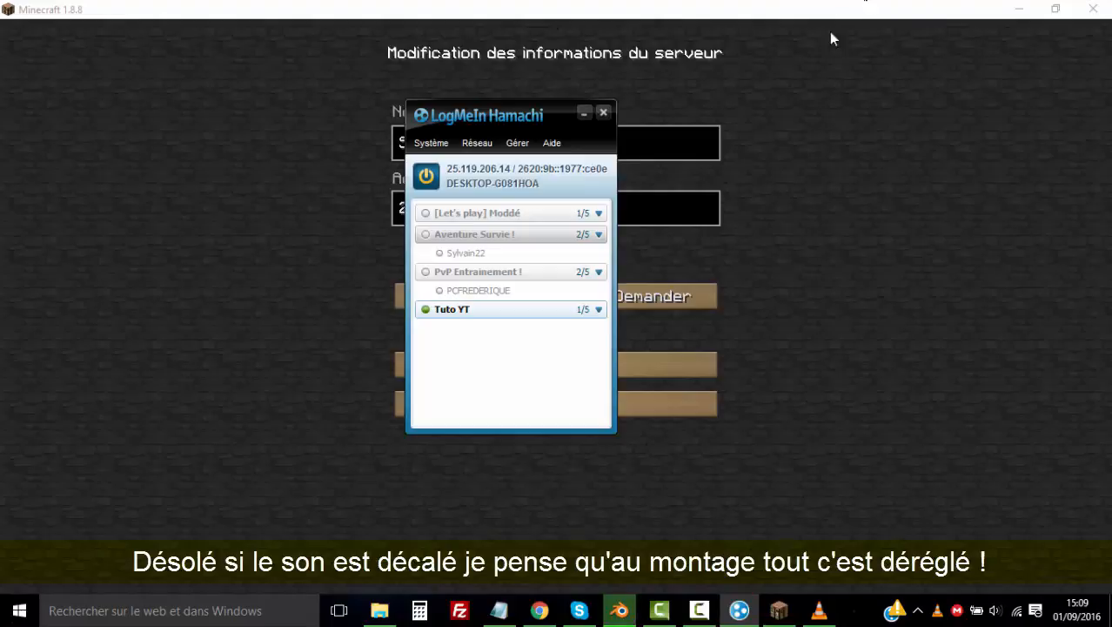
{"action": "left_click", "coordinate": [477, 142]}
{"action": "left_click", "coordinate": [494, 407]}
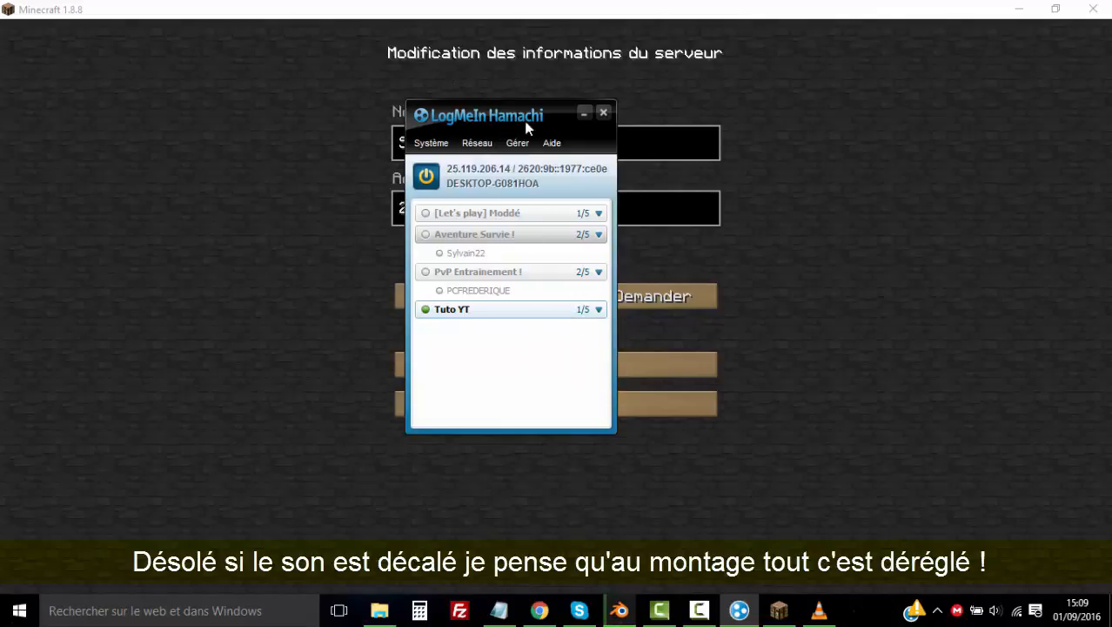
{"action": "left_click", "coordinate": [436, 325]}
{"action": "left_click", "coordinate": [464, 334]}
{"action": "left_click", "coordinate": [463, 331]}
{"action": "left_click", "coordinate": [583, 112]}
Append a colon and the port number to the server address and save the Serveur Minecraft entry
{"action": "left_click", "coordinate": [555, 199]}
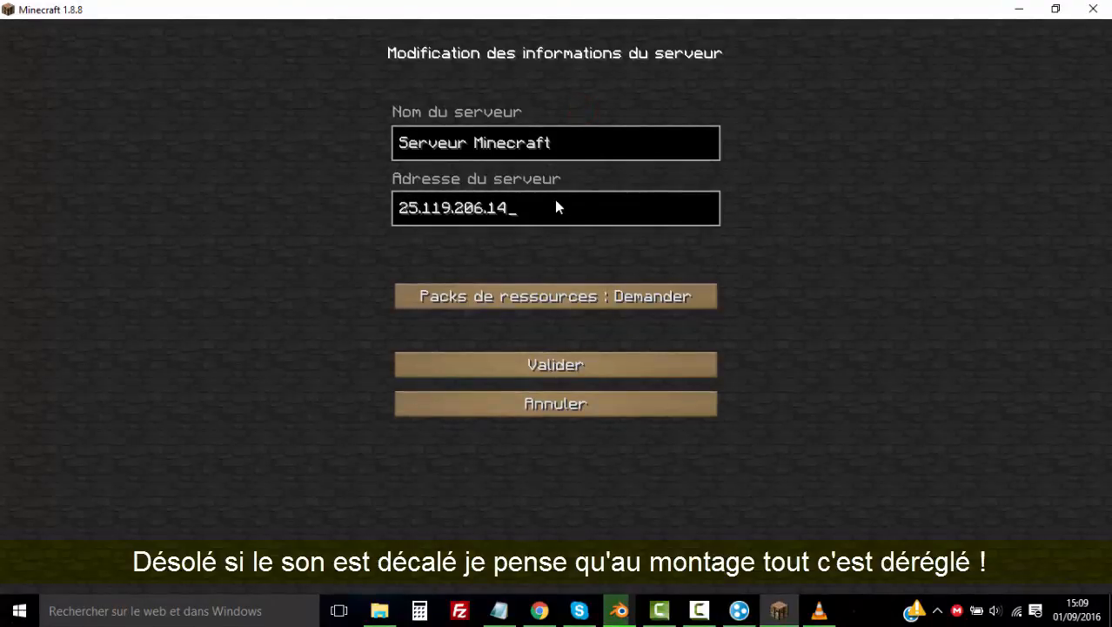
{"action": "type", "text": ":"}
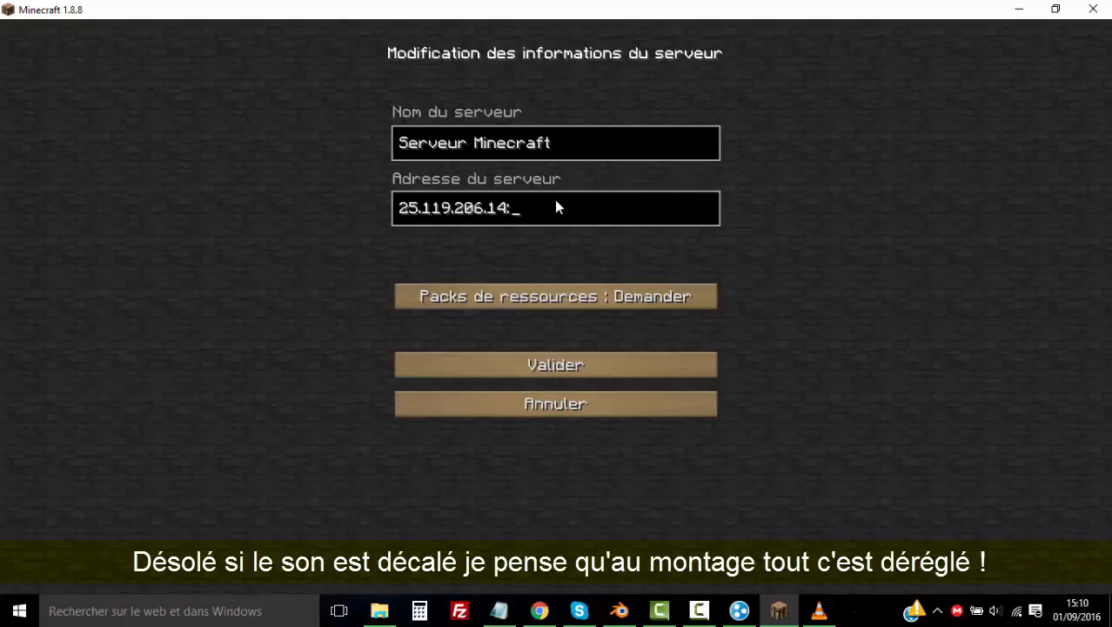
{"action": "type", "text": "6.14"}
{"action": "key", "text": "BackSpace"}
{"action": "key", "text": "BackSpace"}
{"action": "type", "text": "58"}
{"action": "left_click", "coordinate": [566, 365]}
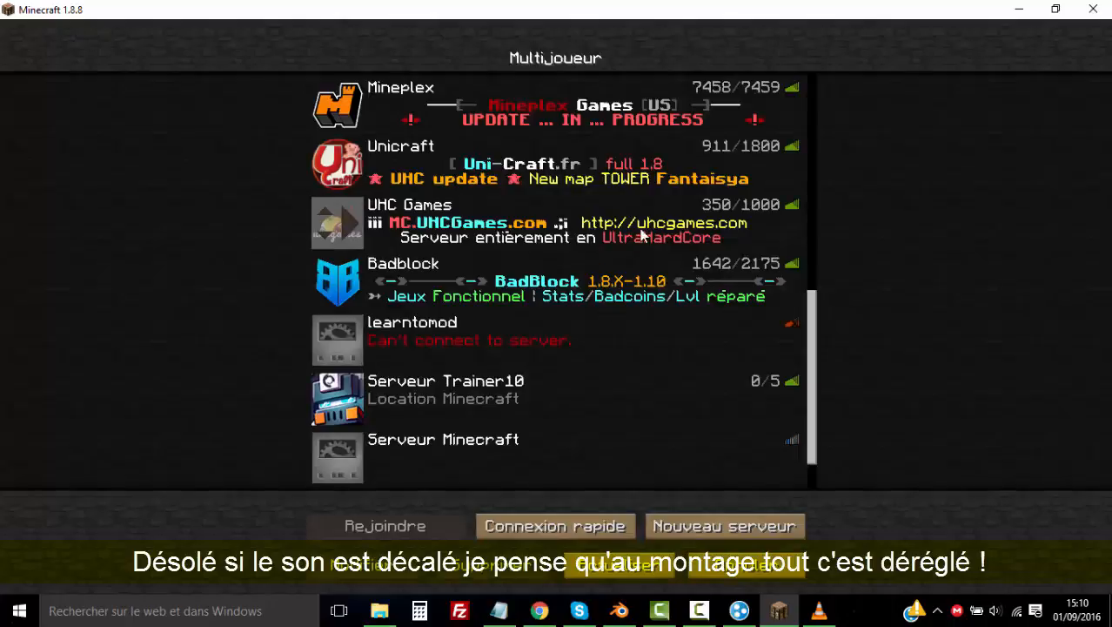
Delete the Serveur Minecraft entry from the multiplayer server list
{"action": "scroll", "coordinate": [709, 361], "scroll_direction": "down", "scroll_amount": 2}
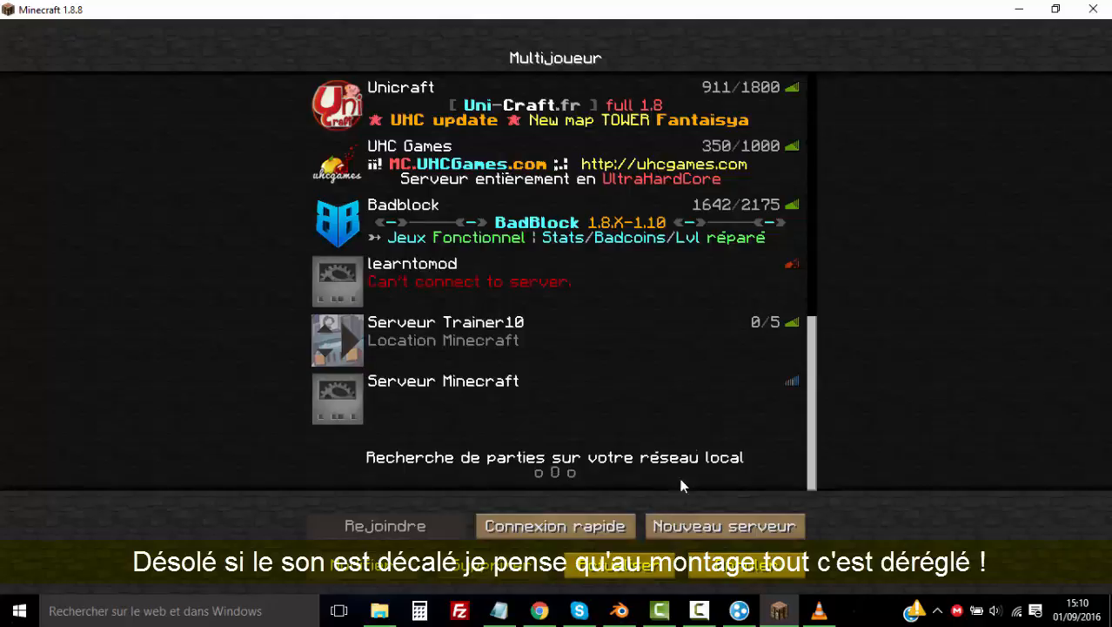
{"action": "left_click", "coordinate": [646, 425]}
{"action": "left_click", "coordinate": [522, 564]}
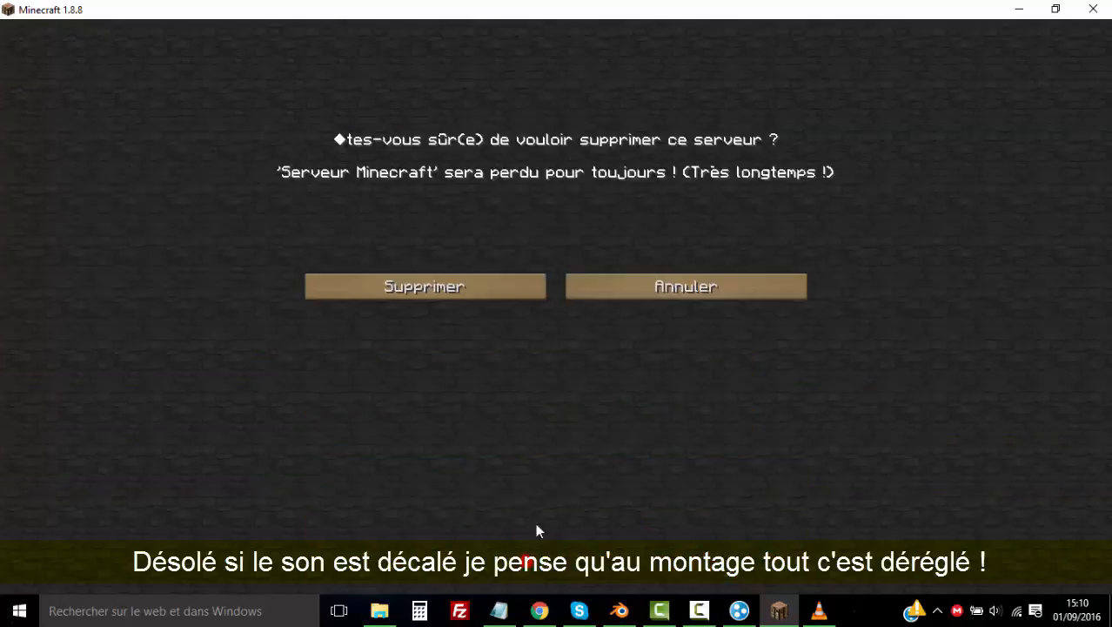
{"action": "left_click", "coordinate": [493, 288]}
{"action": "scroll", "coordinate": [582, 314], "scroll_direction": "up", "scroll_amount": 2}
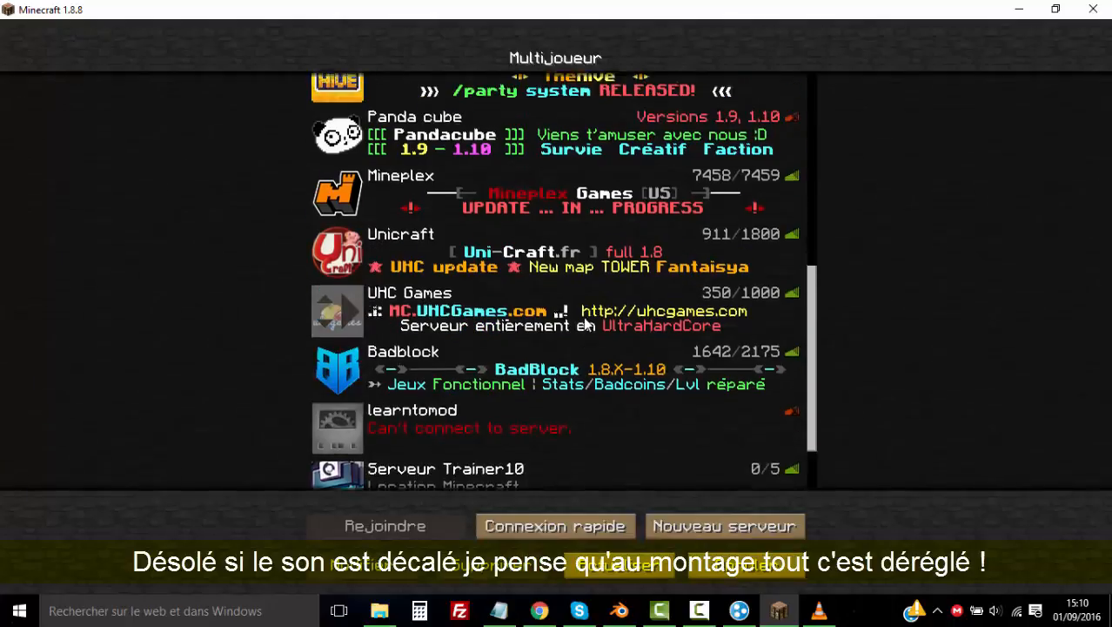
{"action": "scroll", "coordinate": [586, 323], "scroll_direction": "up", "scroll_amount": 6}
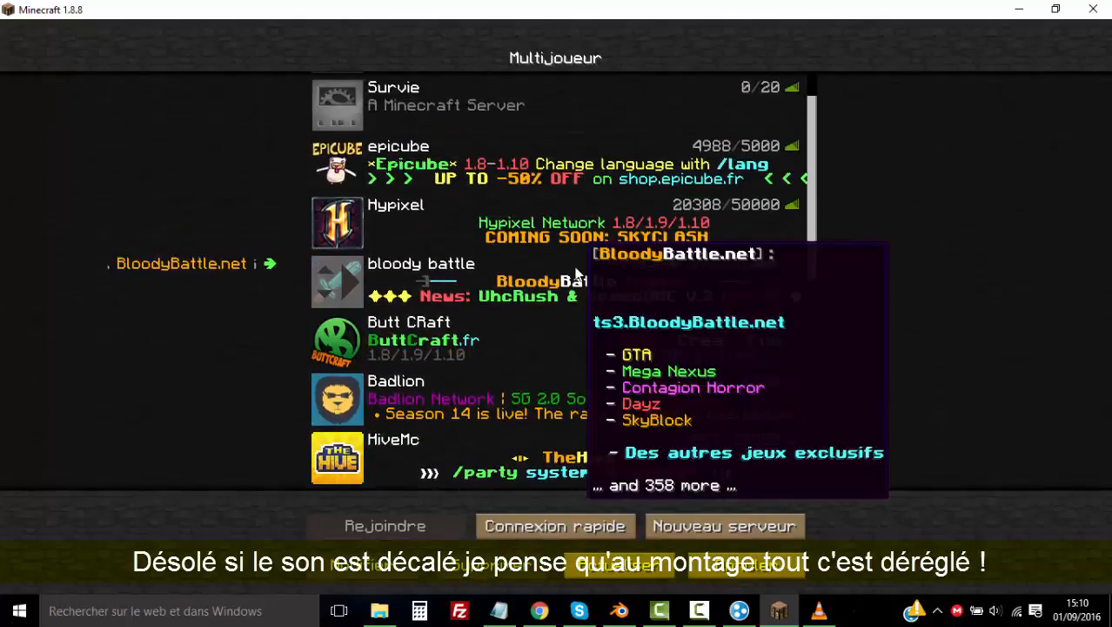
Try to join the Fun Faction Games server from the multiplayer server list, and return to the title screen
{"action": "scroll", "coordinate": [574, 270], "scroll_direction": "up", "scroll_amount": 1}
{"action": "double_click", "coordinate": [579, 115]}
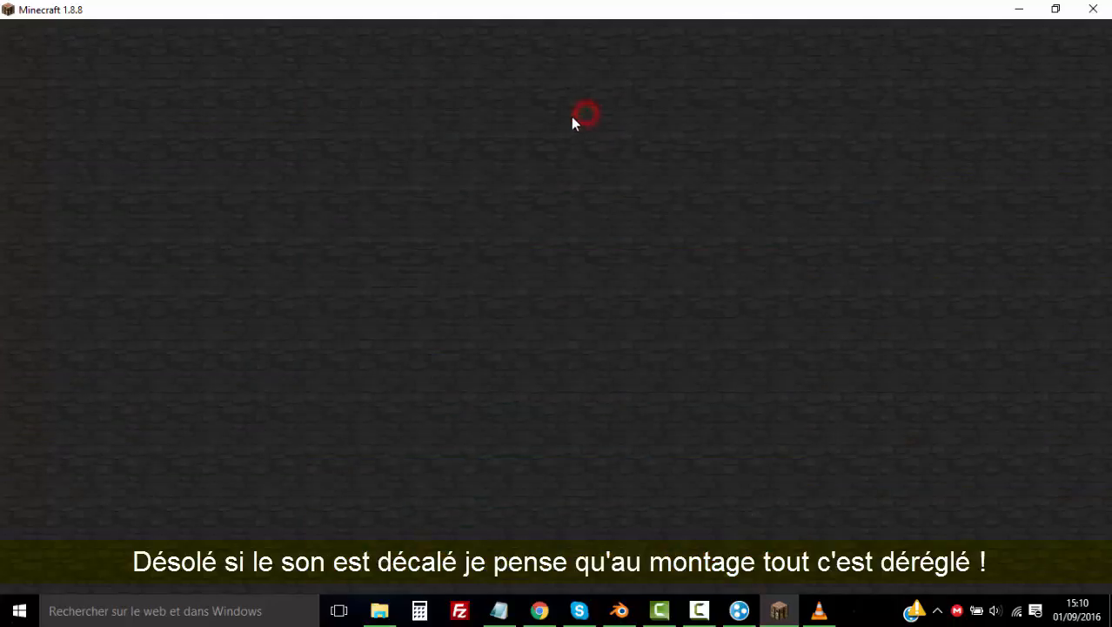
{"action": "left_click", "coordinate": [566, 393]}
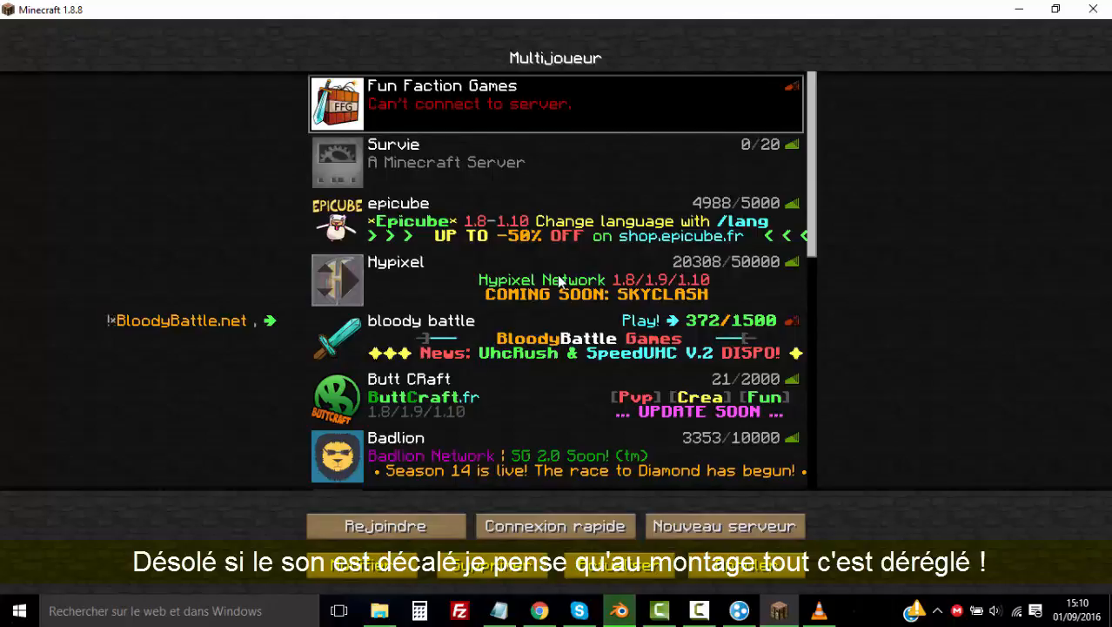
{"action": "left_click", "coordinate": [738, 570]}
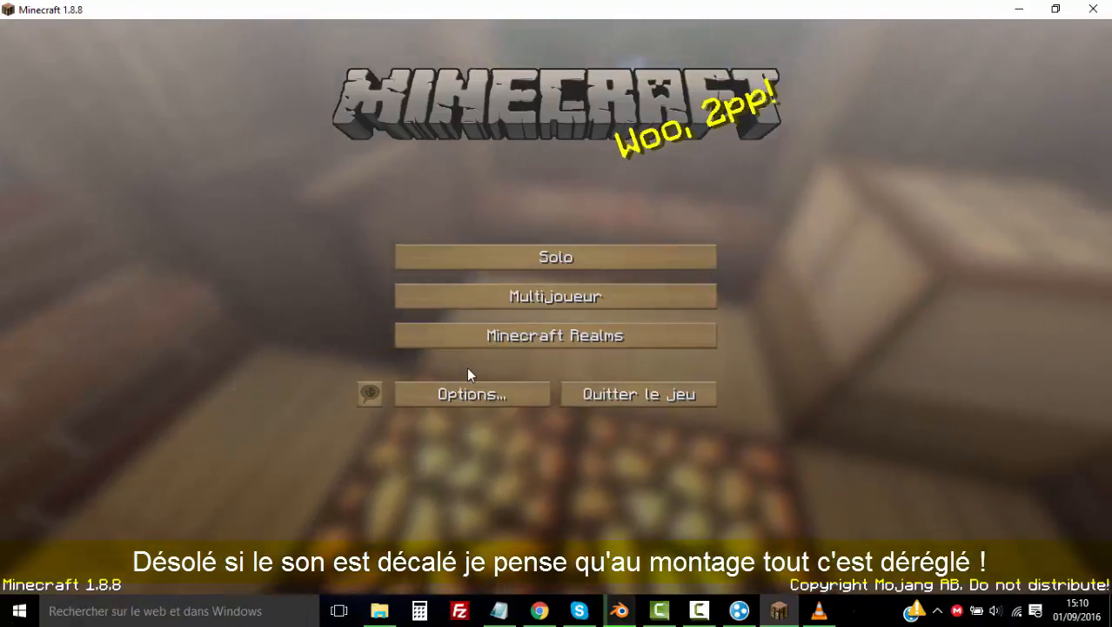
Reopen the multiplayer server list, look through its entries down to learntomod, and return to the title screen
{"action": "left_click", "coordinate": [540, 294]}
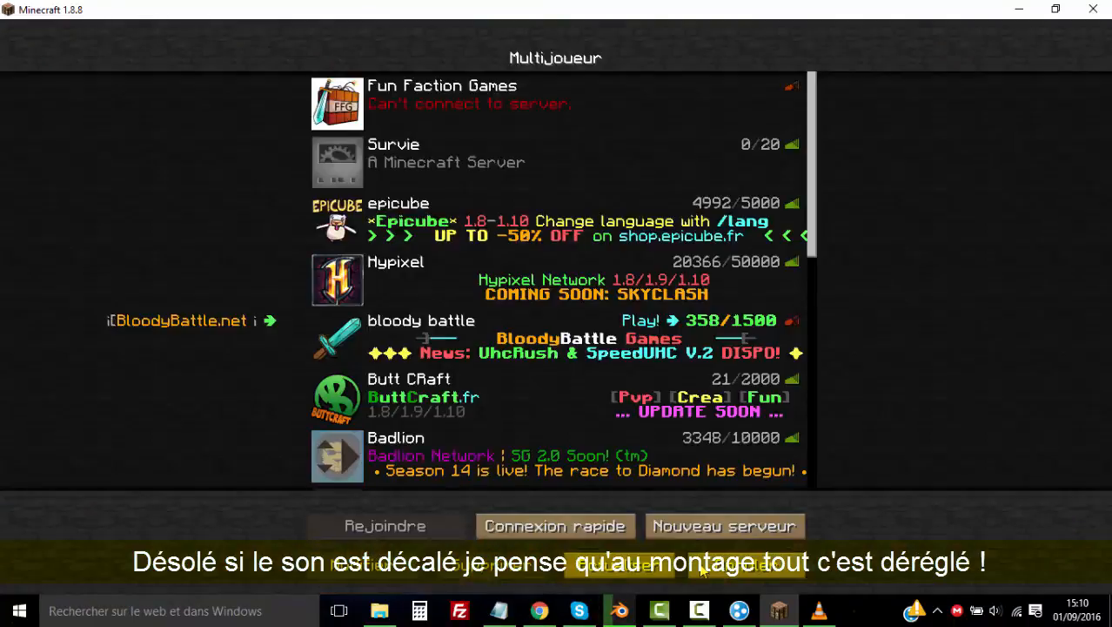
{"action": "left_click", "coordinate": [701, 569]}
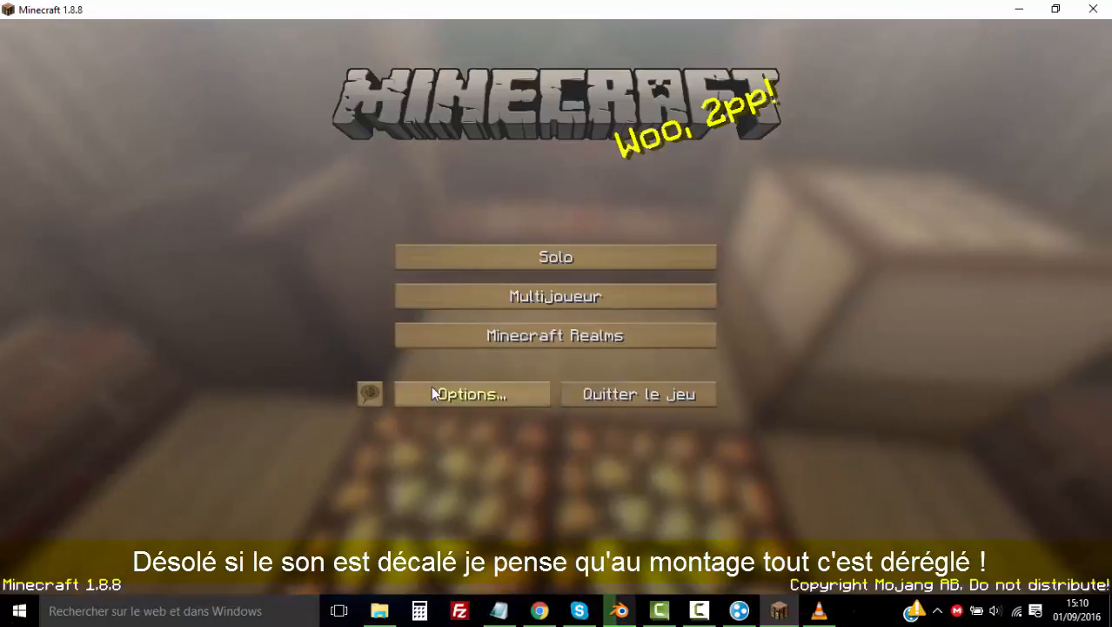
{"action": "left_click", "coordinate": [524, 298]}
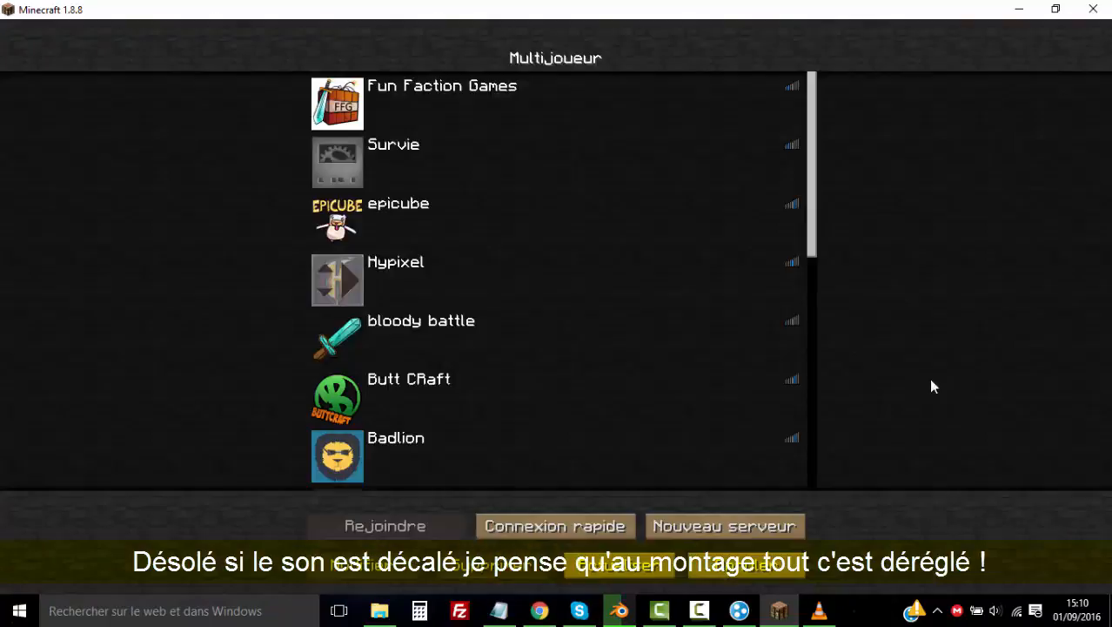
{"action": "scroll", "coordinate": [629, 109], "scroll_direction": "down", "scroll_amount": 6}
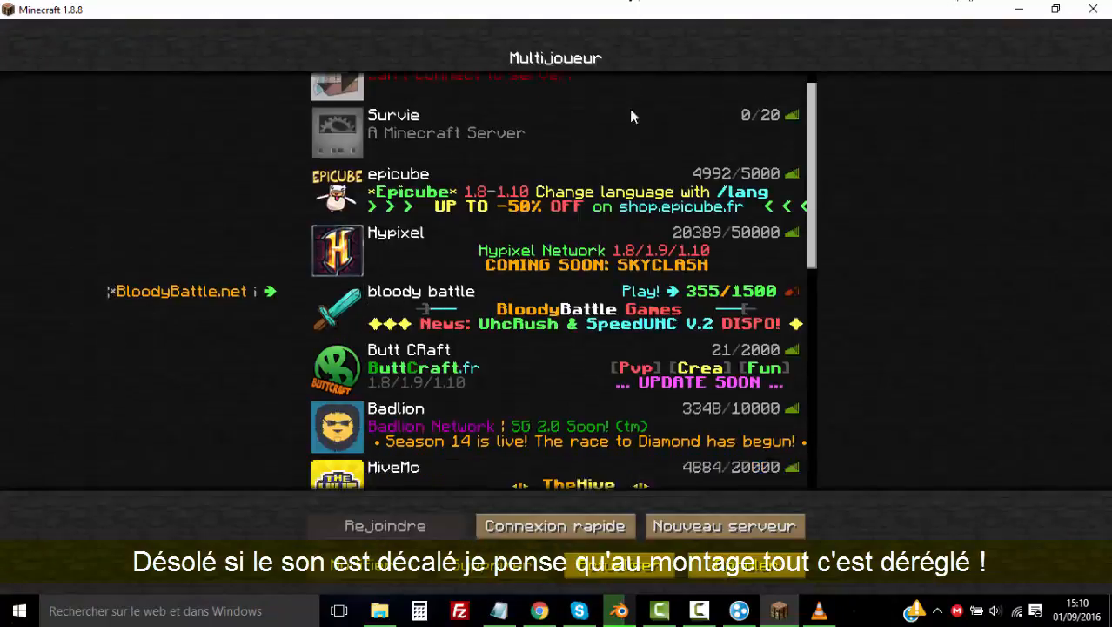
{"action": "scroll", "coordinate": [667, 250], "scroll_direction": "down", "scroll_amount": 4}
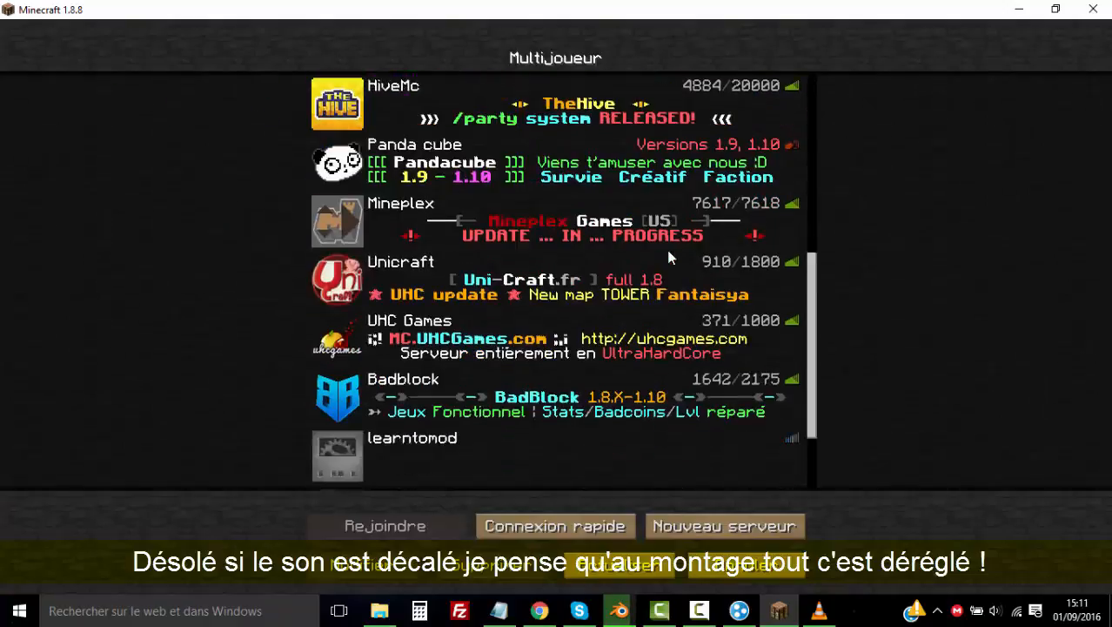
{"action": "left_click", "coordinate": [768, 570]}
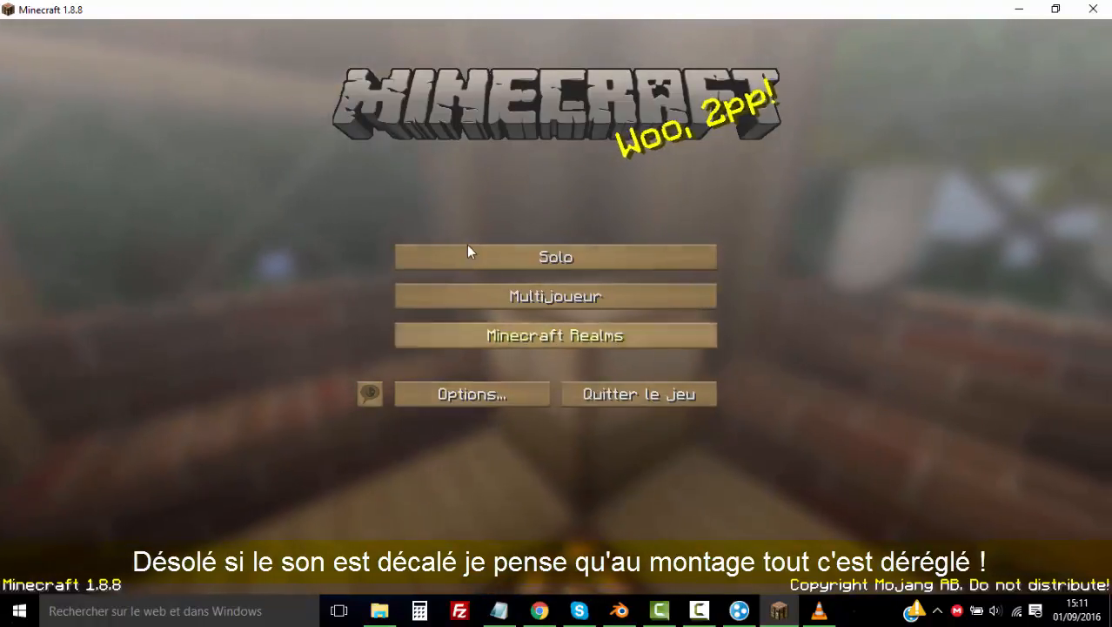
Join the Serveur Trainer10 entry at the end of the multiplayer server list, and disconnect from it
{"action": "left_click", "coordinate": [498, 292]}
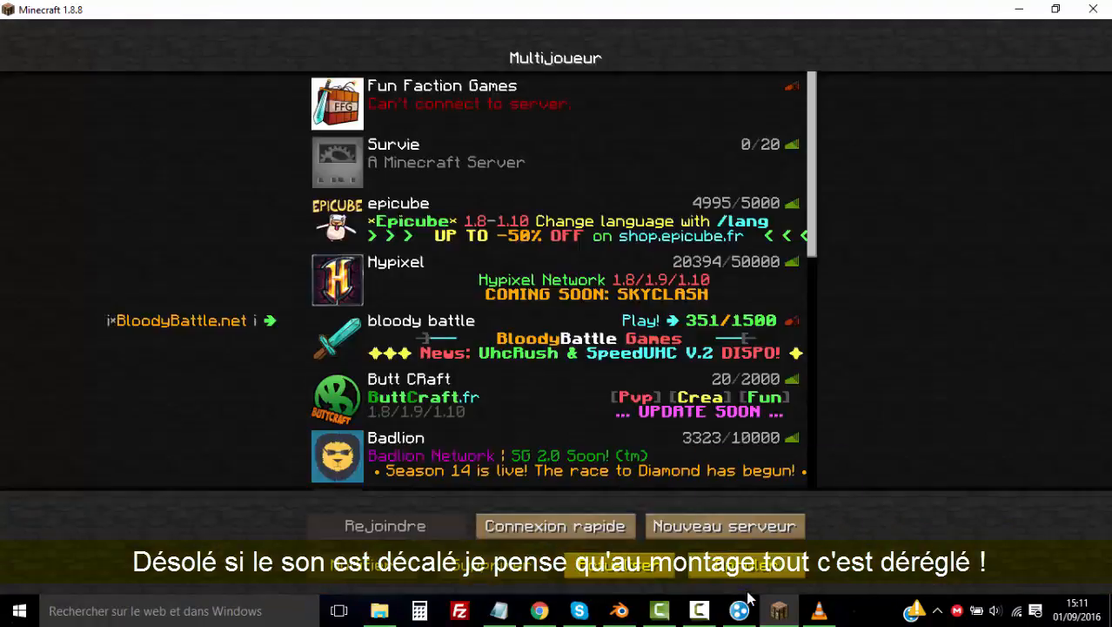
{"action": "scroll", "coordinate": [810, 445], "scroll_direction": "down", "scroll_amount": 14}
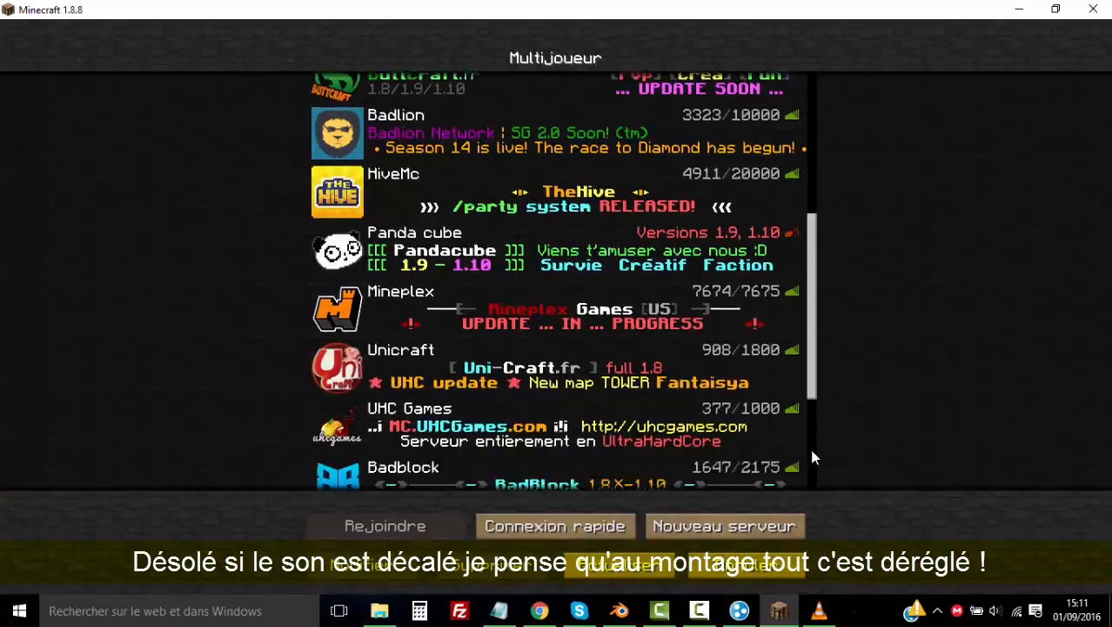
{"action": "scroll", "coordinate": [811, 451], "scroll_direction": "down", "scroll_amount": 3}
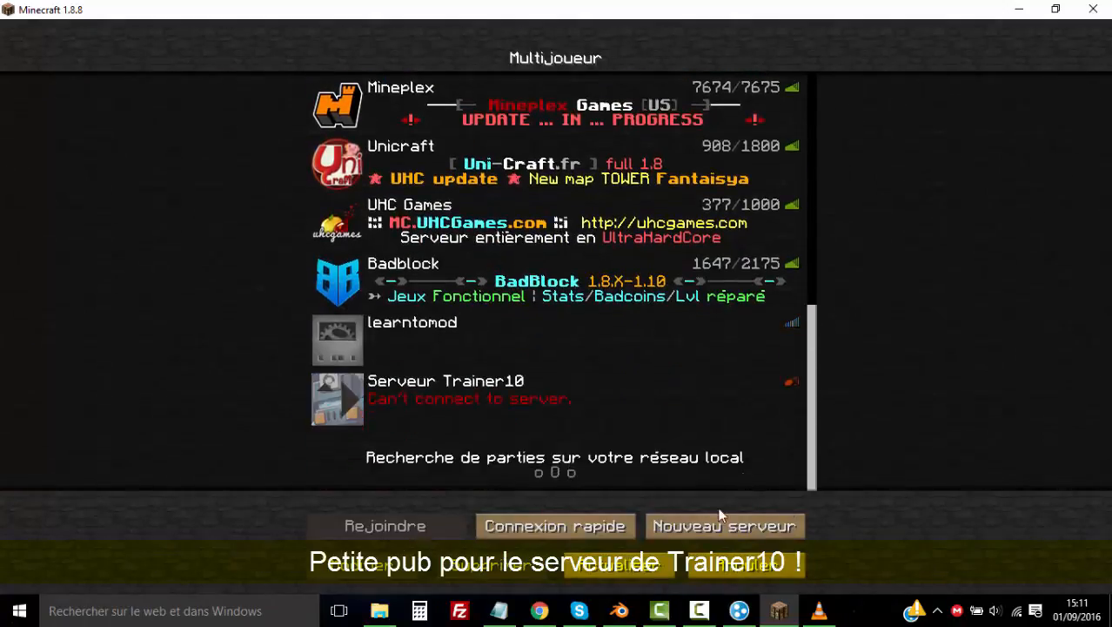
{"action": "double_click", "coordinate": [541, 407]}
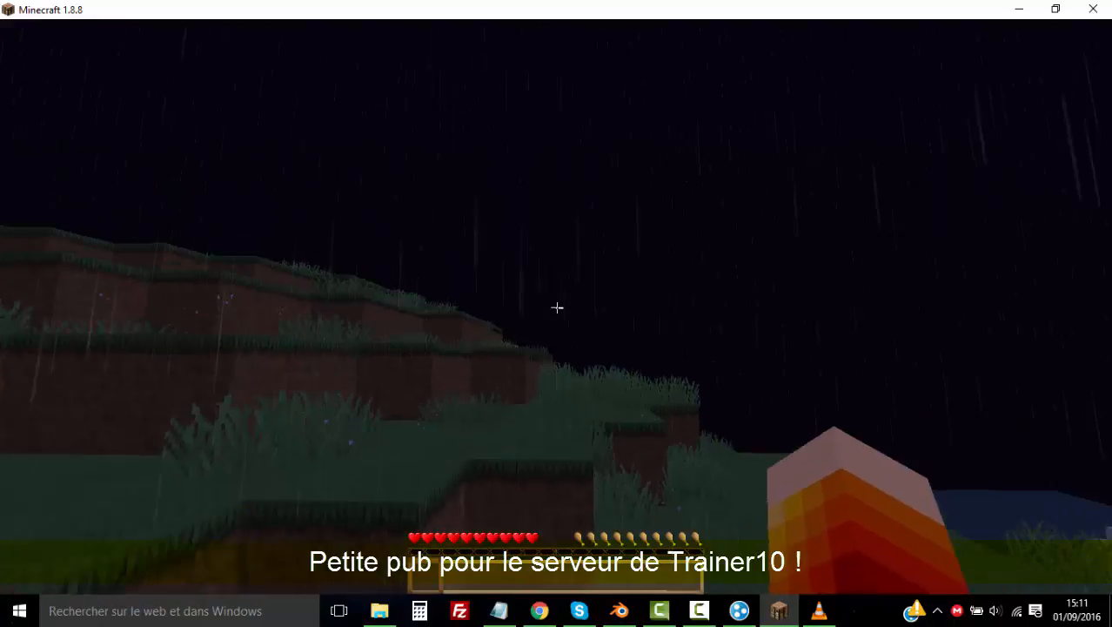
{"action": "key", "text": "Escape"}
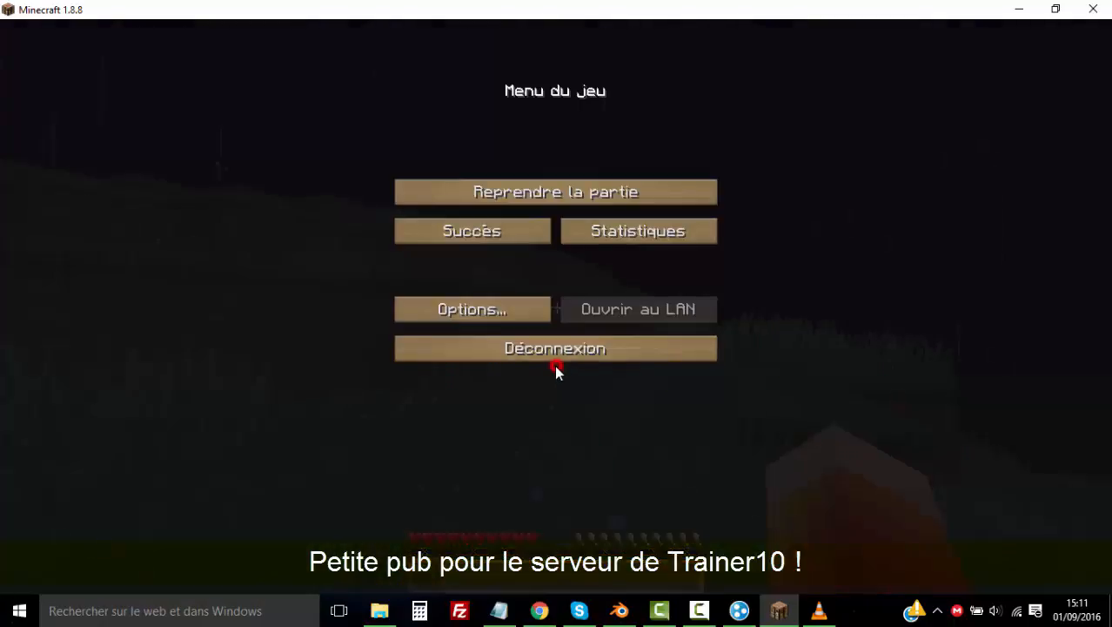
{"action": "left_click", "coordinate": [561, 351]}
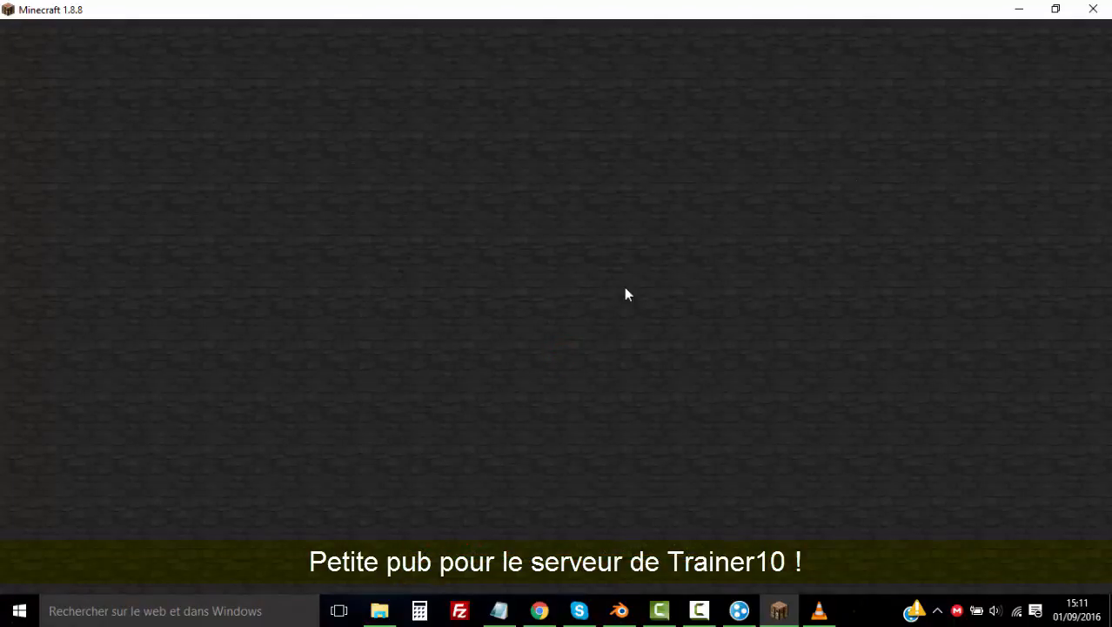
Review the Serveur Trainer10 entry at the end of the server list, and go back to the title screen
{"action": "scroll", "coordinate": [814, 322], "scroll_direction": "down", "scroll_amount": 12}
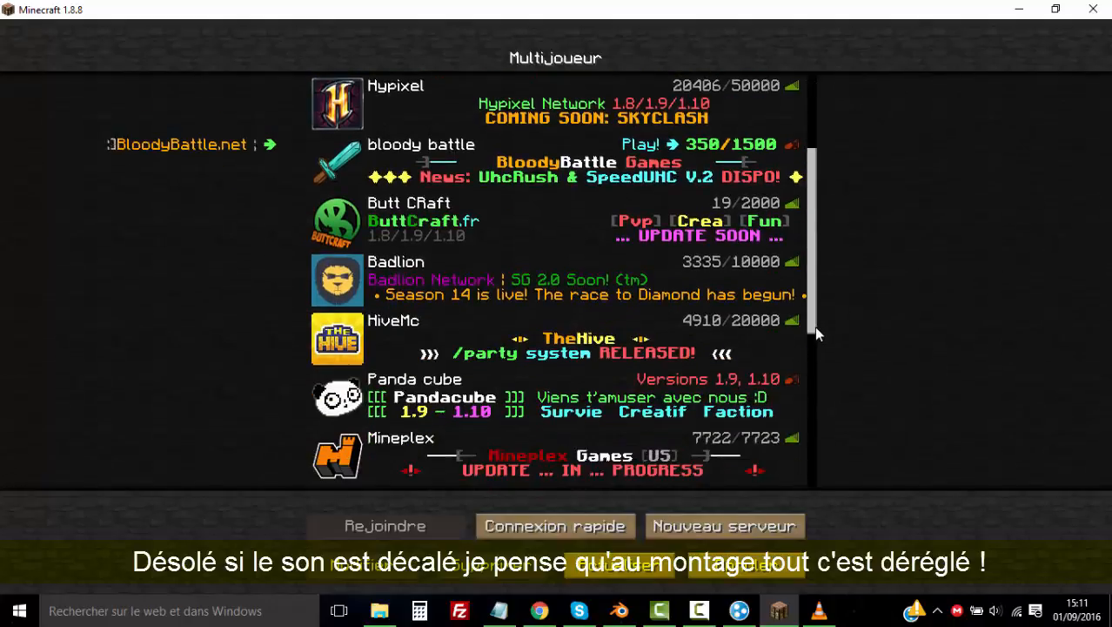
{"action": "scroll", "coordinate": [780, 337], "scroll_direction": "down", "scroll_amount": 5}
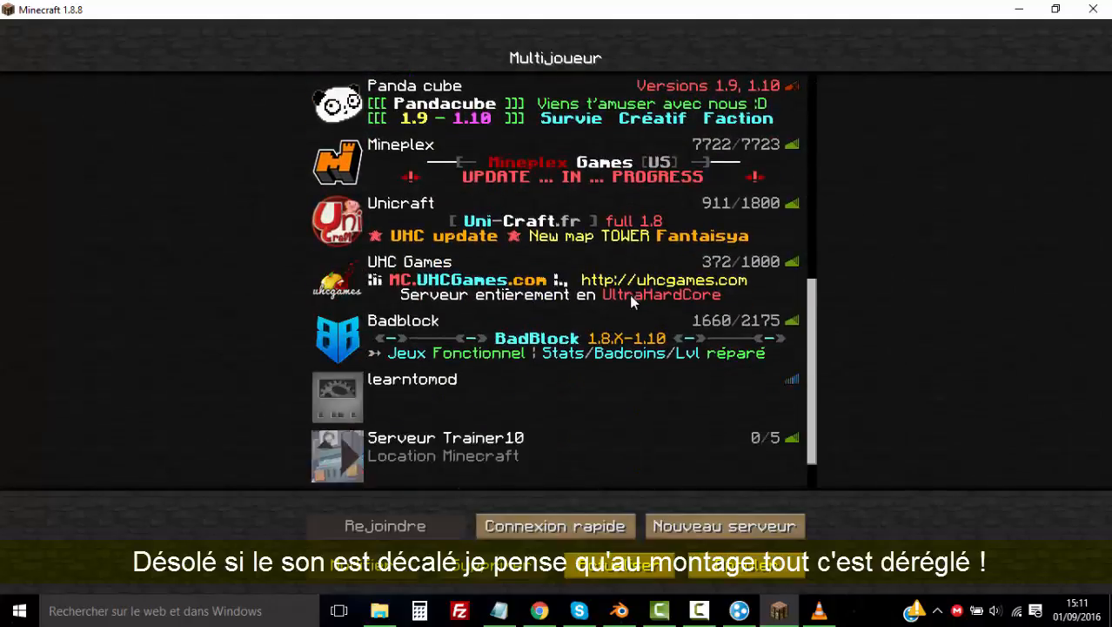
{"action": "scroll", "coordinate": [659, 137], "scroll_direction": "down", "scroll_amount": 1}
{"action": "key", "text": "Escape"}
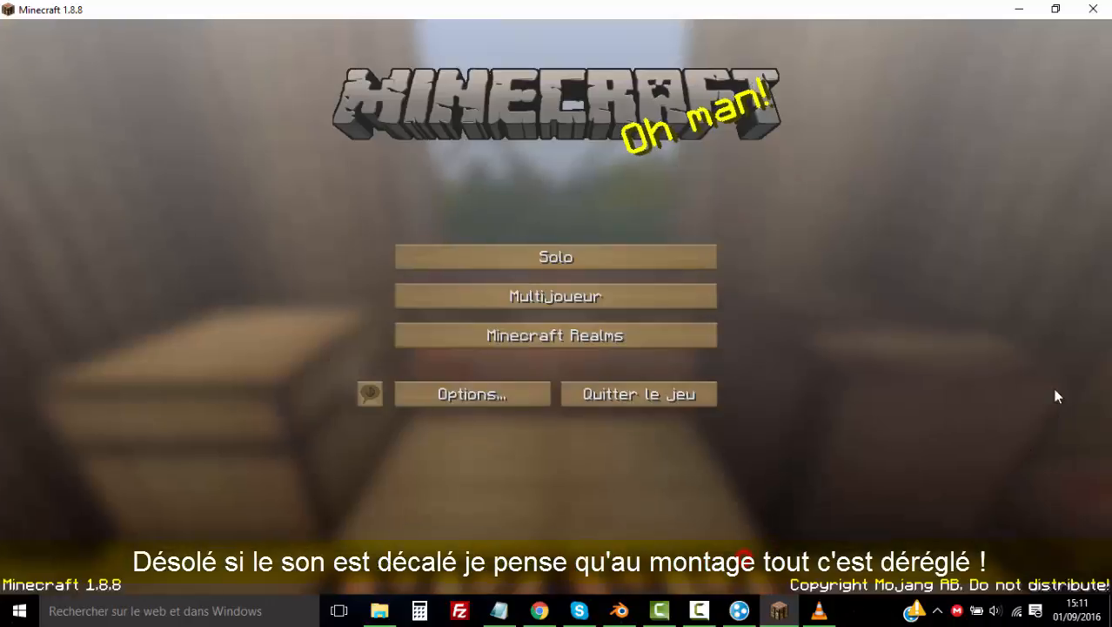